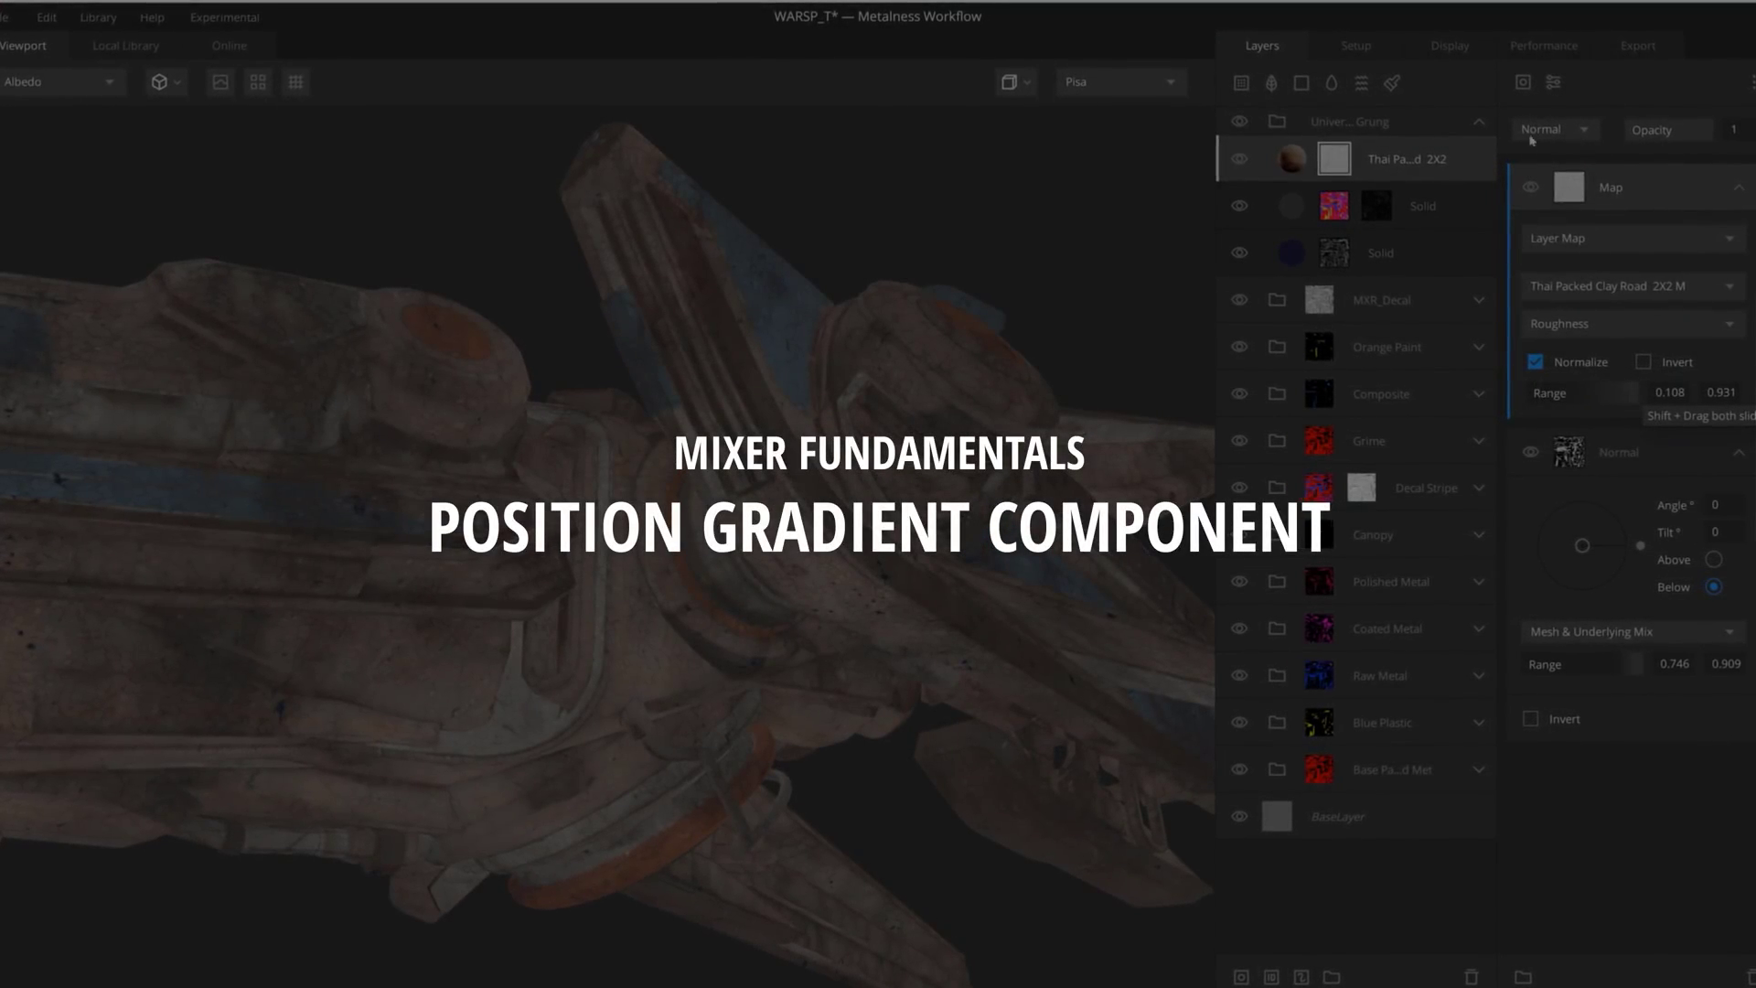
# Raise the grunge map's lower range limit and invert the curvature mask on the pallet
pyautogui.moveTo(1536, 395); pyautogui.dragTo(1589, 399)
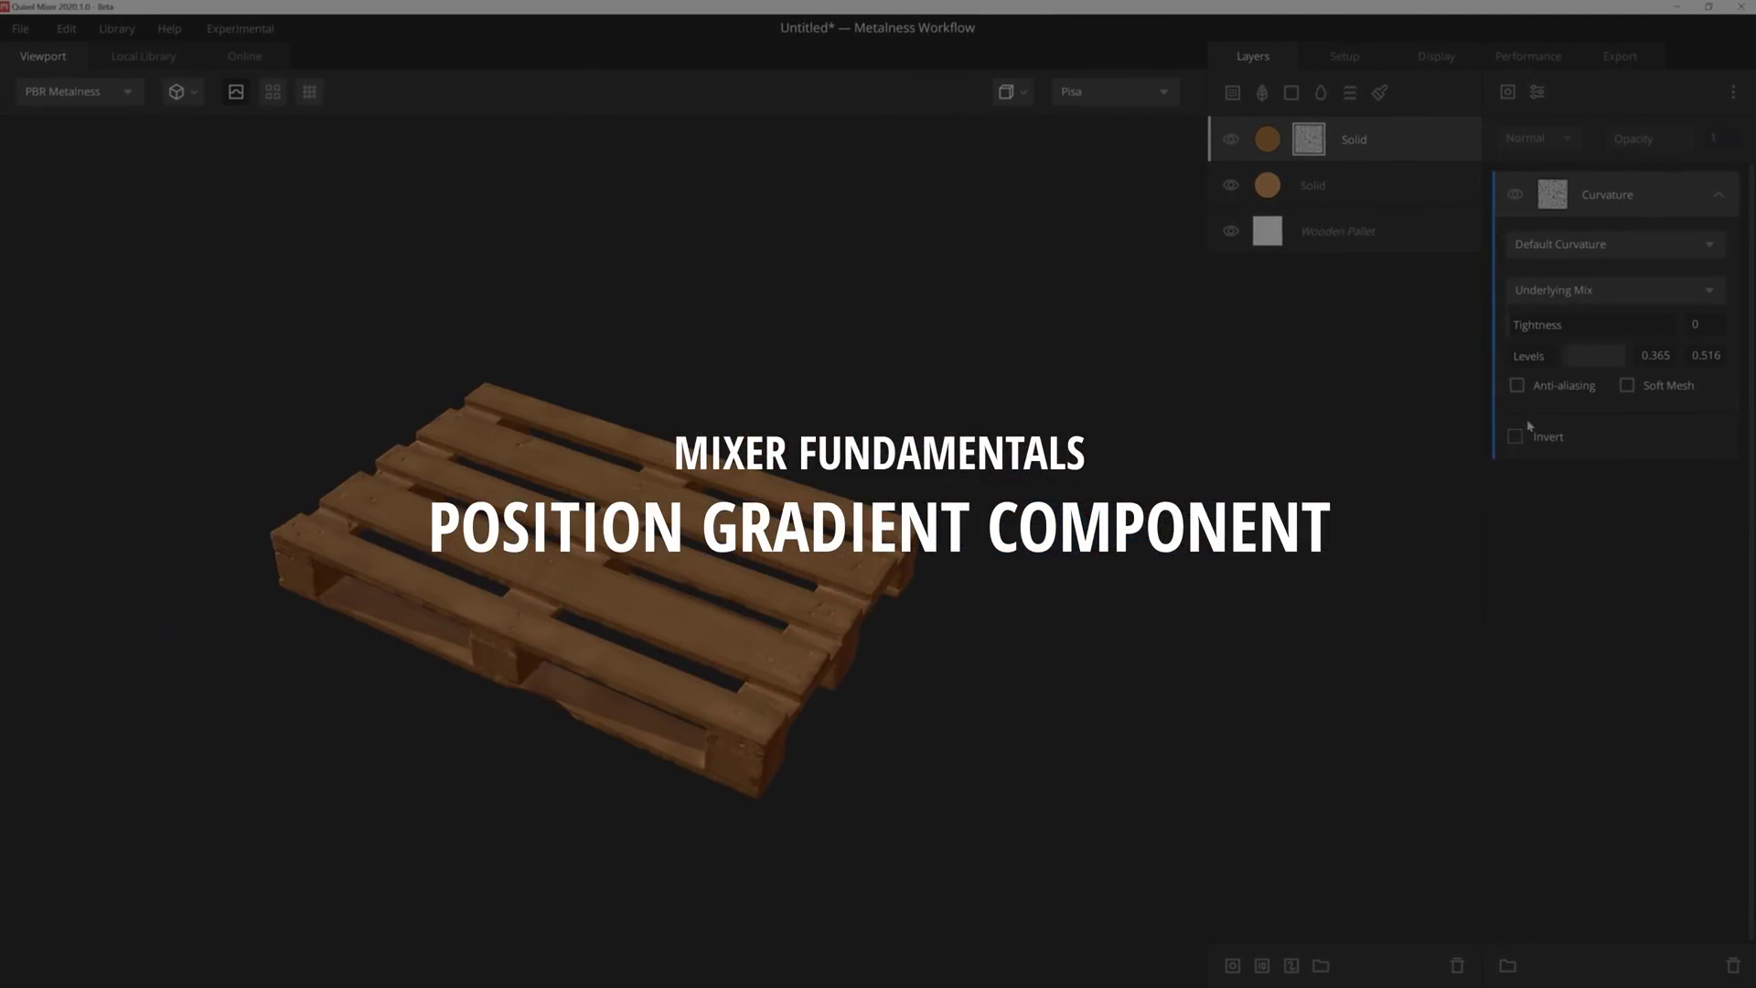
pyautogui.click(1519, 436)
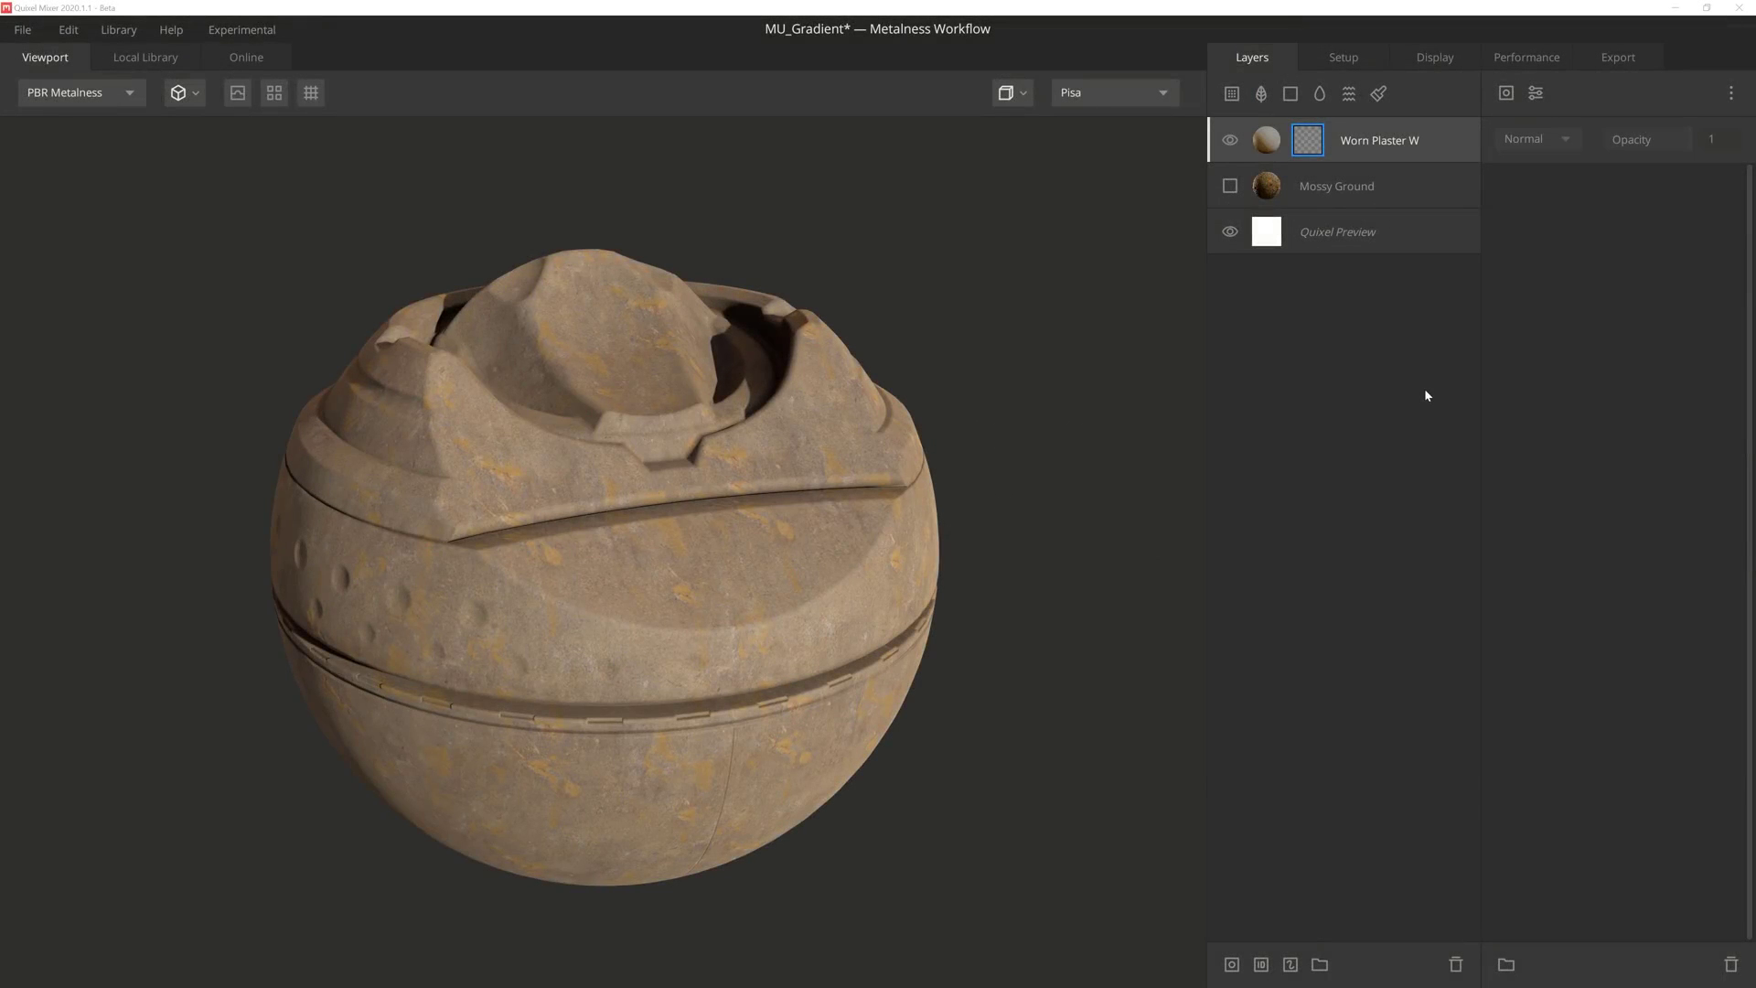
# Add a Position Gradient mask component to Worn Plaster (Angle 0, Tilt 0, Above, Range 0–1)
pyautogui.click(1507, 93)
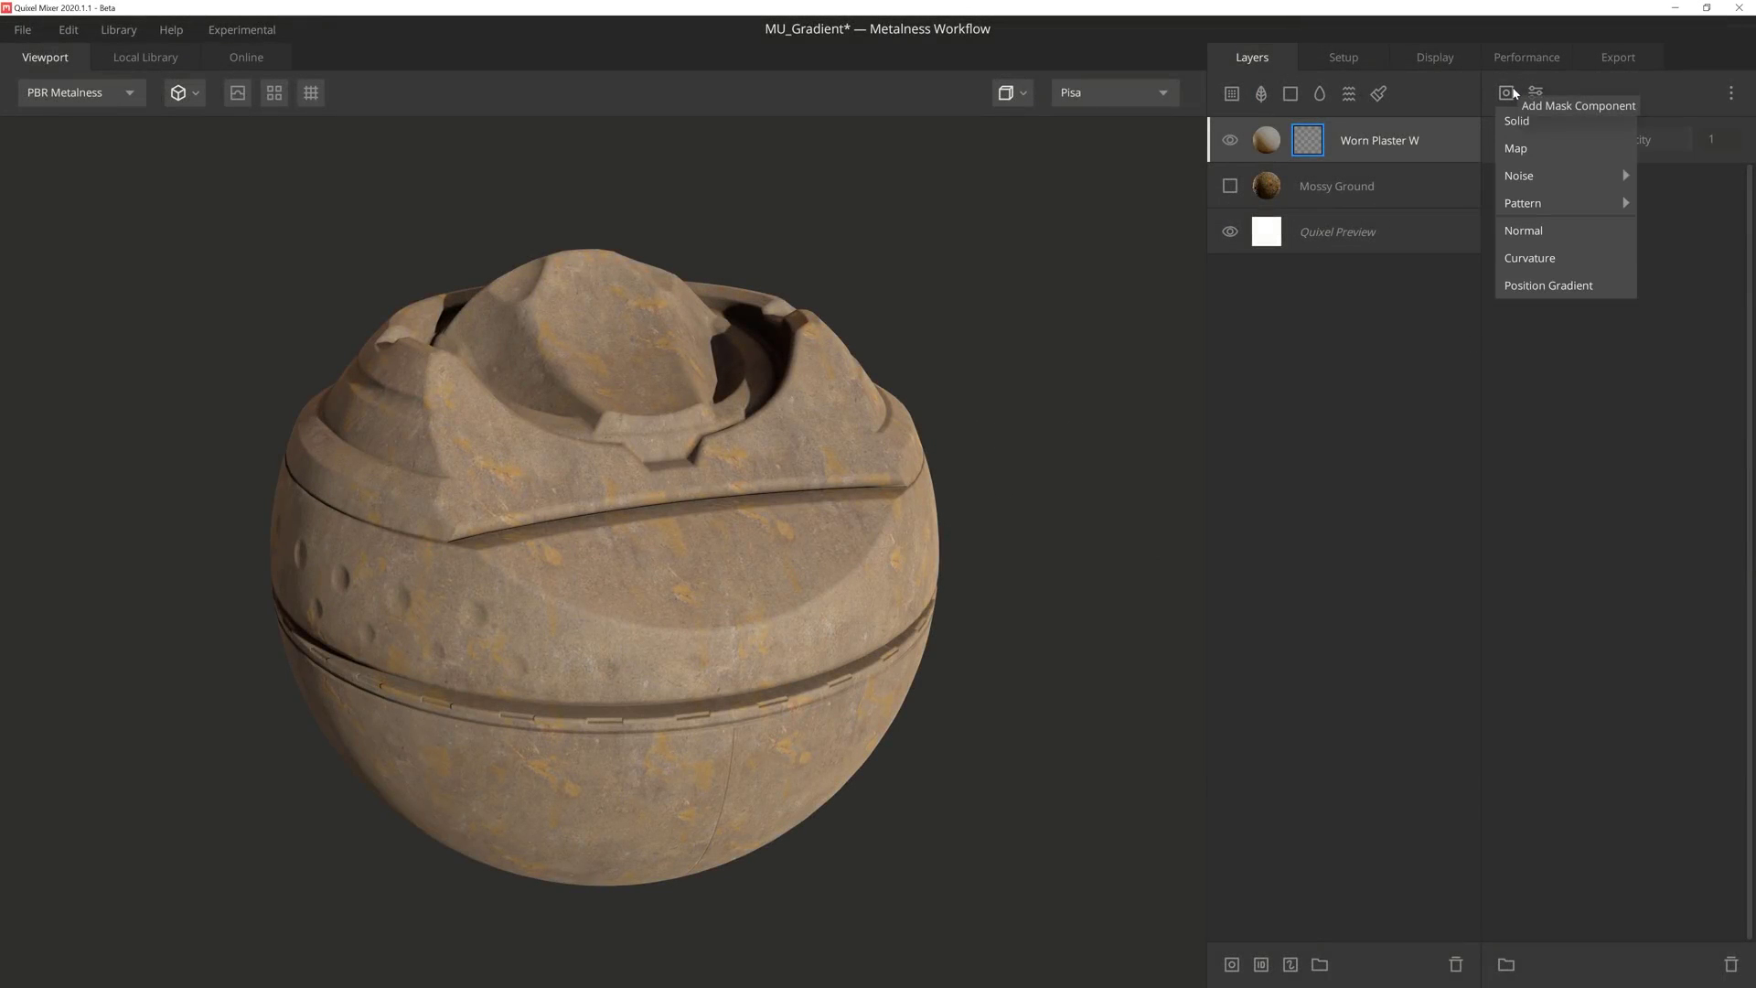
pyautogui.click(1579, 287)
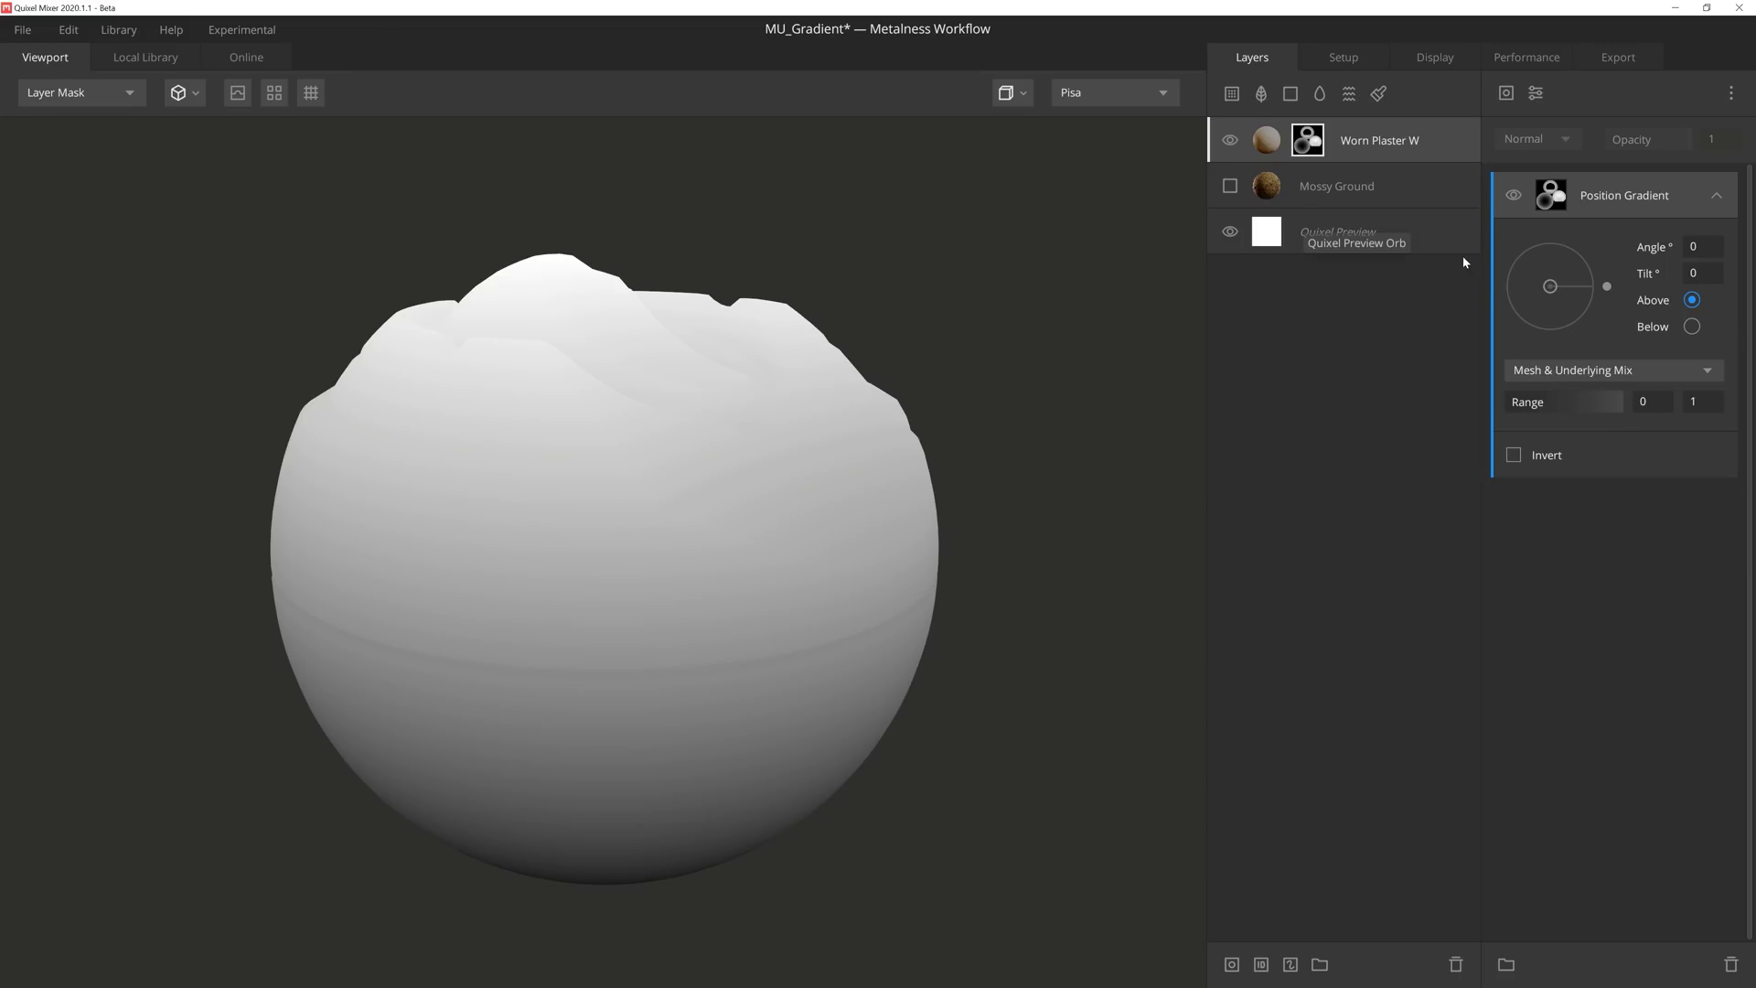
pyautogui.moveTo(1551, 289); pyautogui.dragTo(1596, 287)
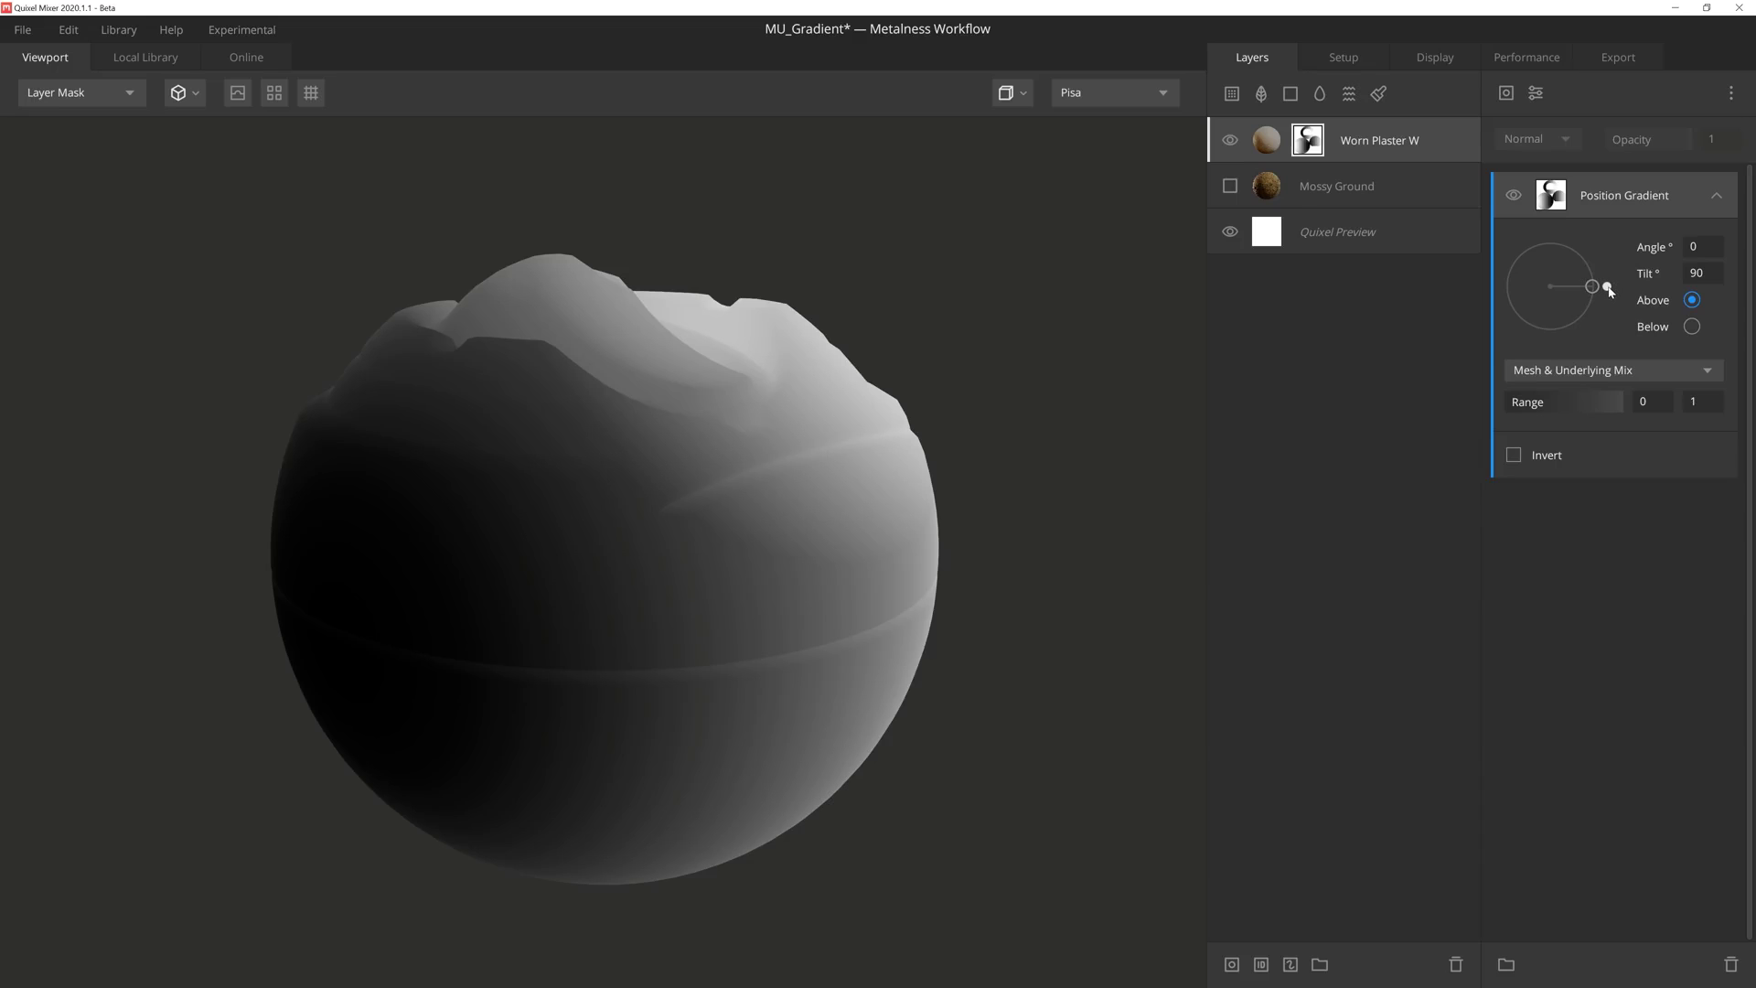
pyautogui.moveTo(1610, 287)
pyautogui.mouseDown()
pyautogui.moveTo(1559, 240)
pyautogui.moveTo(1517, 237)
pyautogui.moveTo(1494, 266)
pyautogui.moveTo(1501, 310)
pyautogui.moveTo(1556, 342)
pyautogui.moveTo(1598, 324)
pyautogui.moveTo(1614, 289)
pyautogui.mouseUp()
pyautogui.write('125')
pyautogui.press('Return')
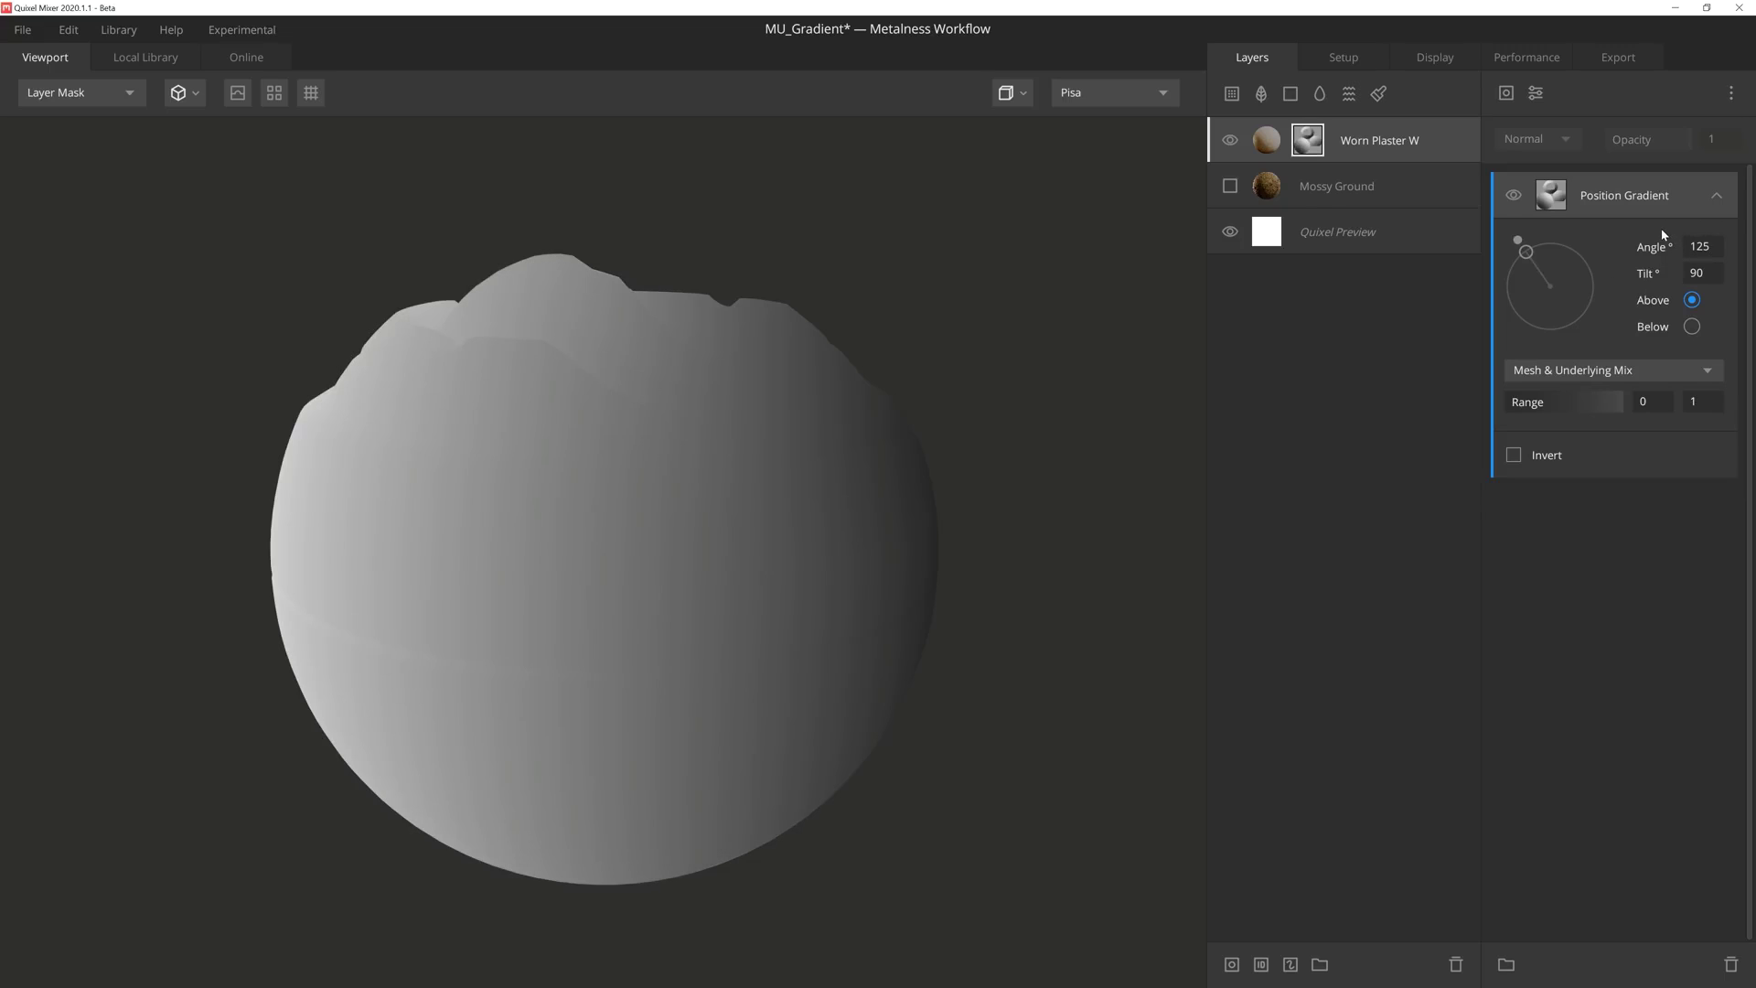
pyautogui.click(1704, 273)
pyautogui.write('45')
pyautogui.press('Return')
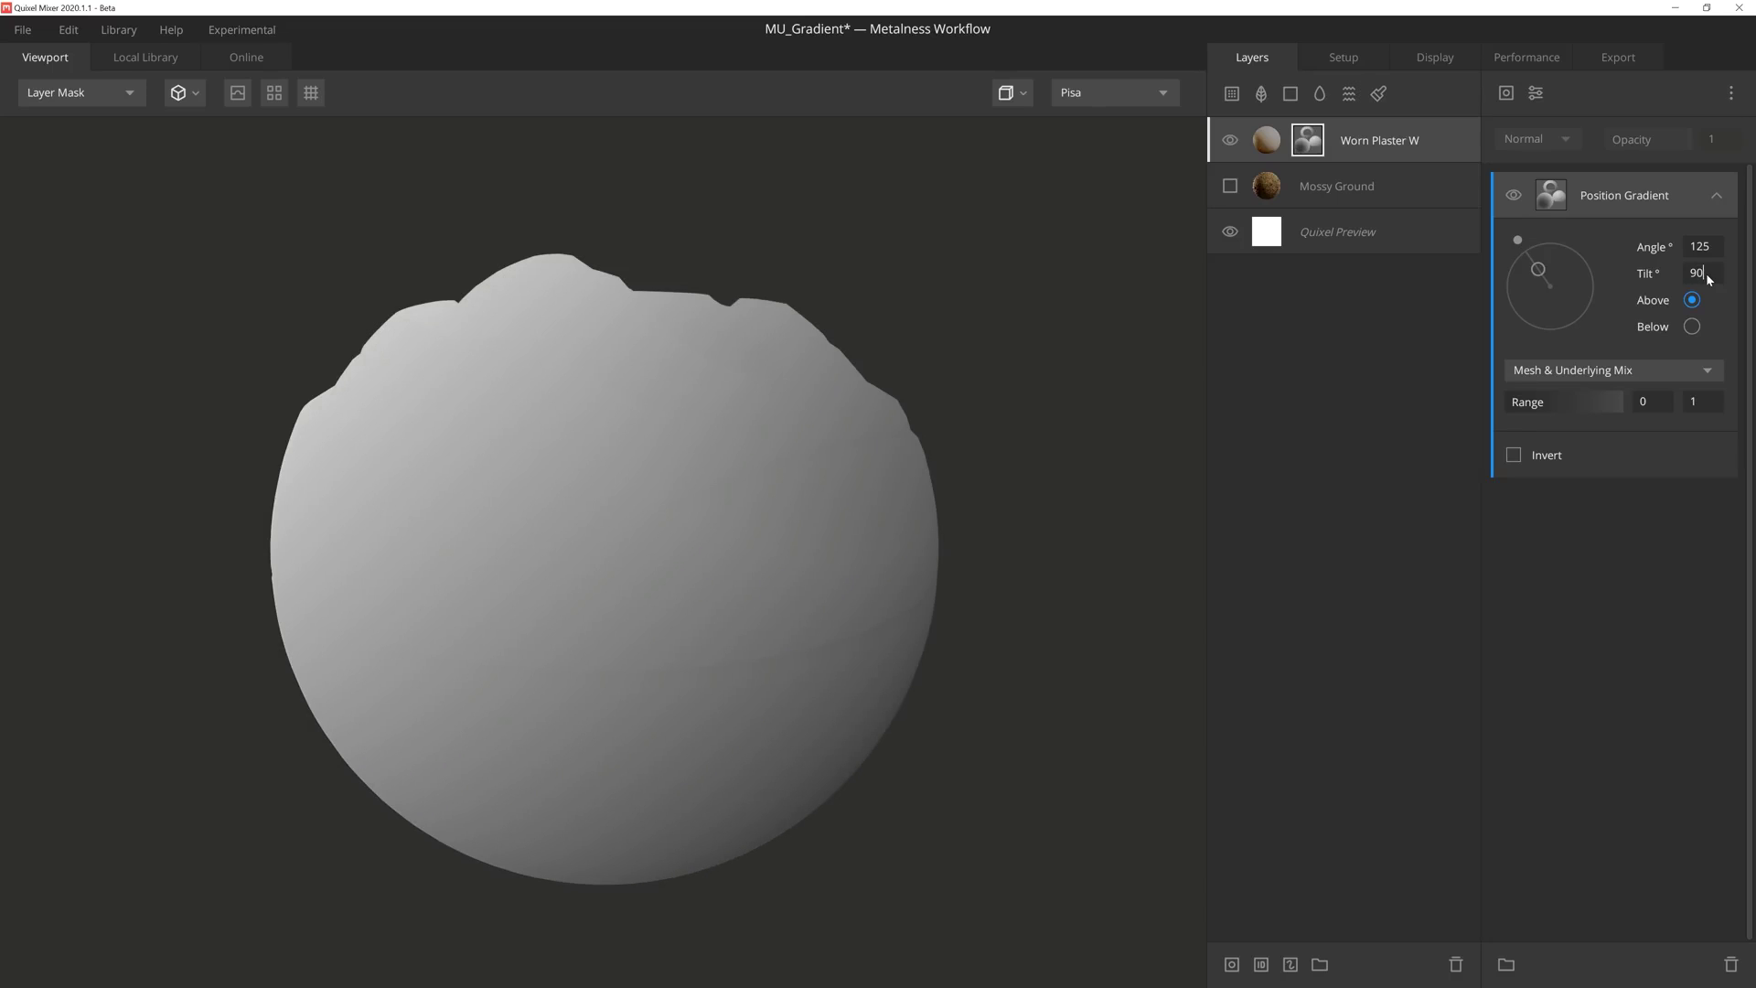
pyautogui.write('90')
pyautogui.press('Return')
pyautogui.moveTo(1522, 238)
pyautogui.mouseDown()
pyautogui.moveTo(1504, 331)
pyautogui.moveTo(1555, 338)
pyautogui.moveTo(1605, 285)
pyautogui.moveTo(1547, 286)
pyautogui.mouseUp()
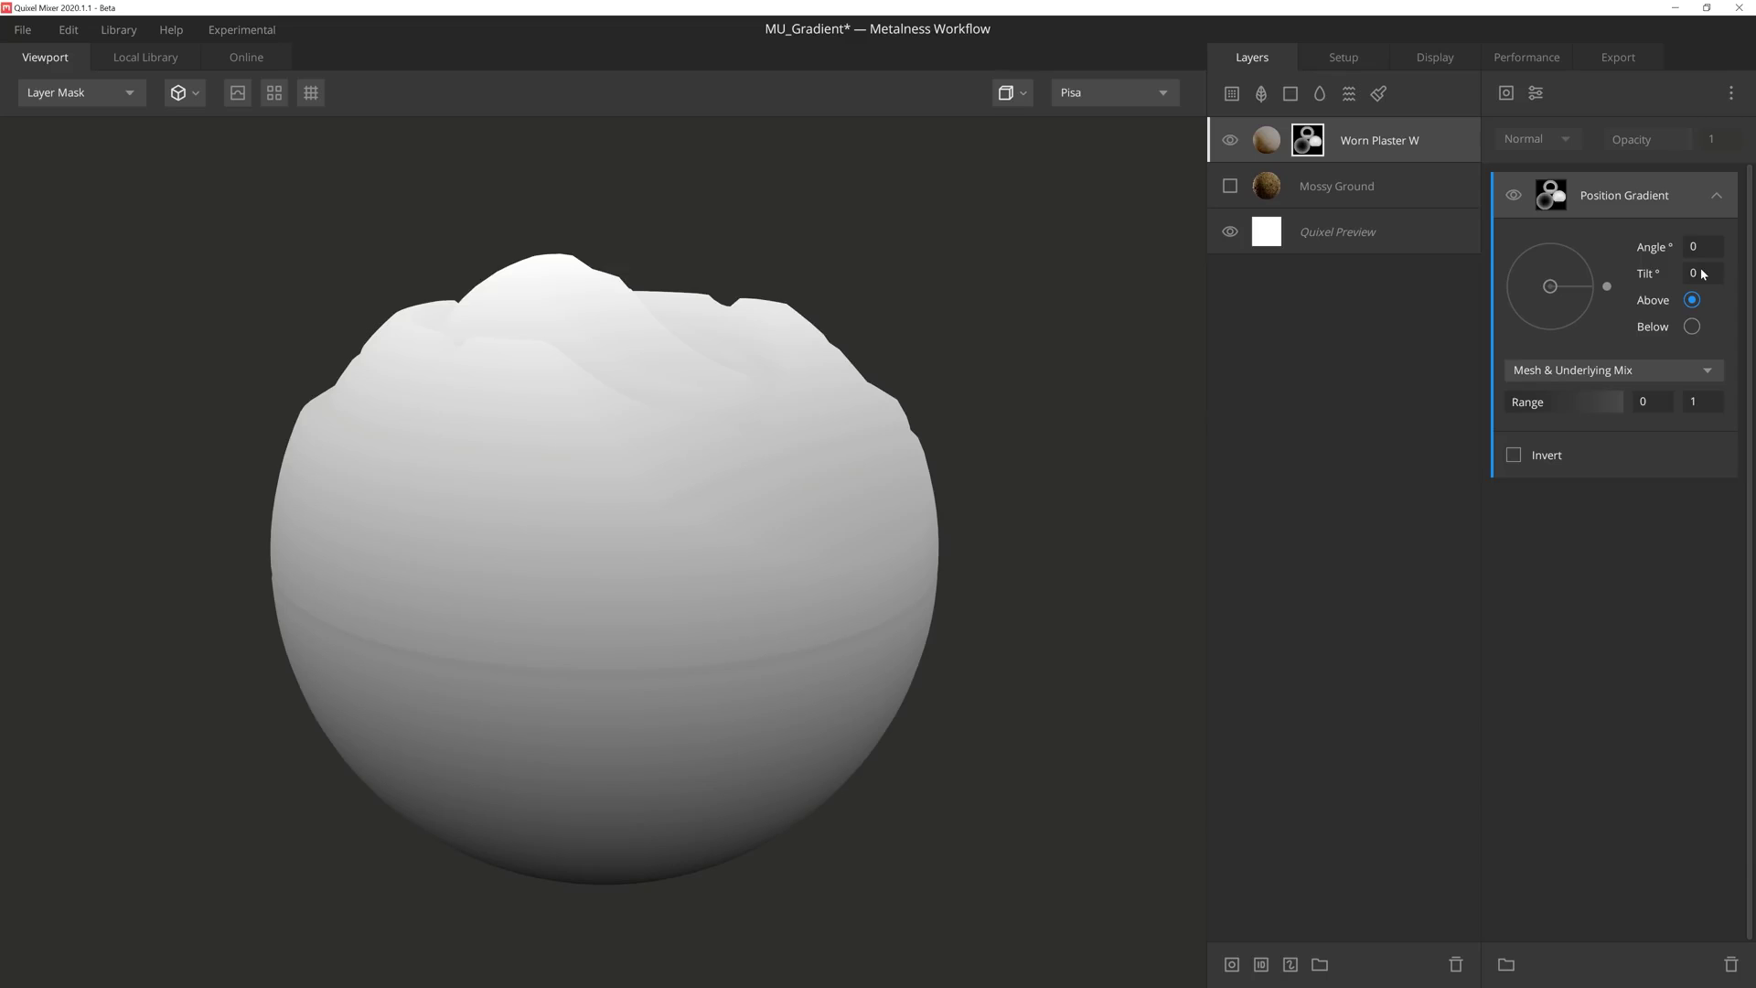
pyautogui.click(1692, 328)
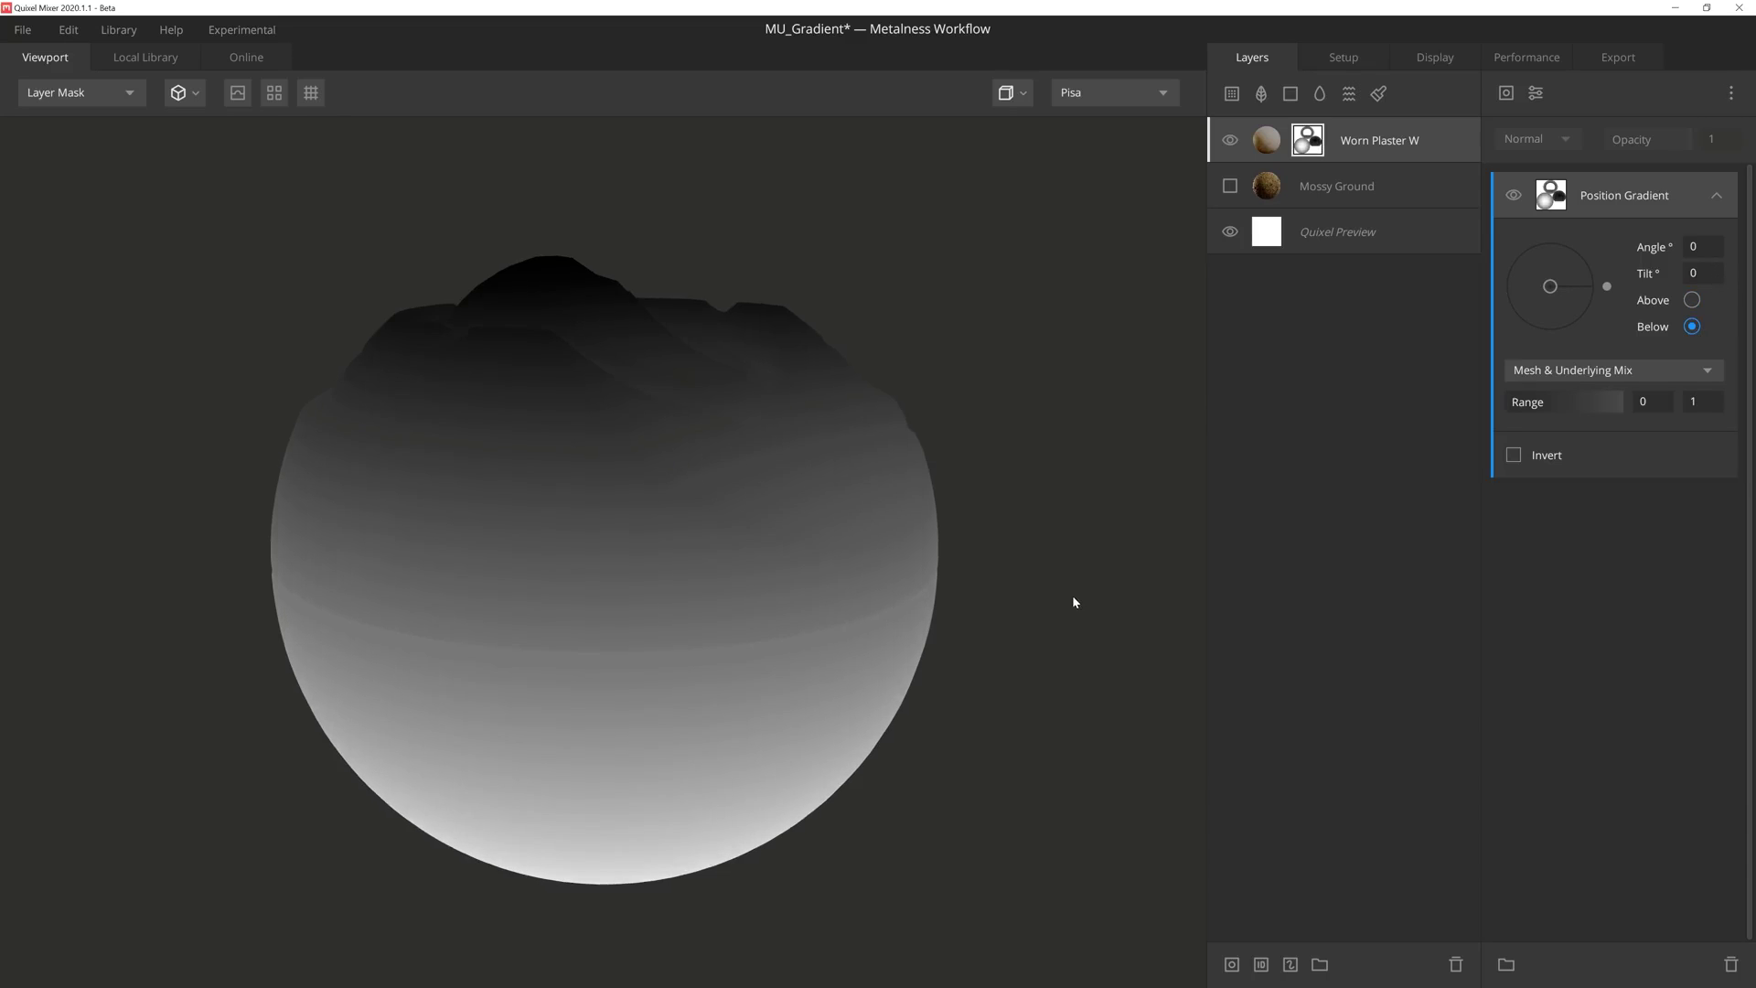
pyautogui.moveTo(1071, 599); pyautogui.dragTo(1035, 611)
pyautogui.click(1692, 301)
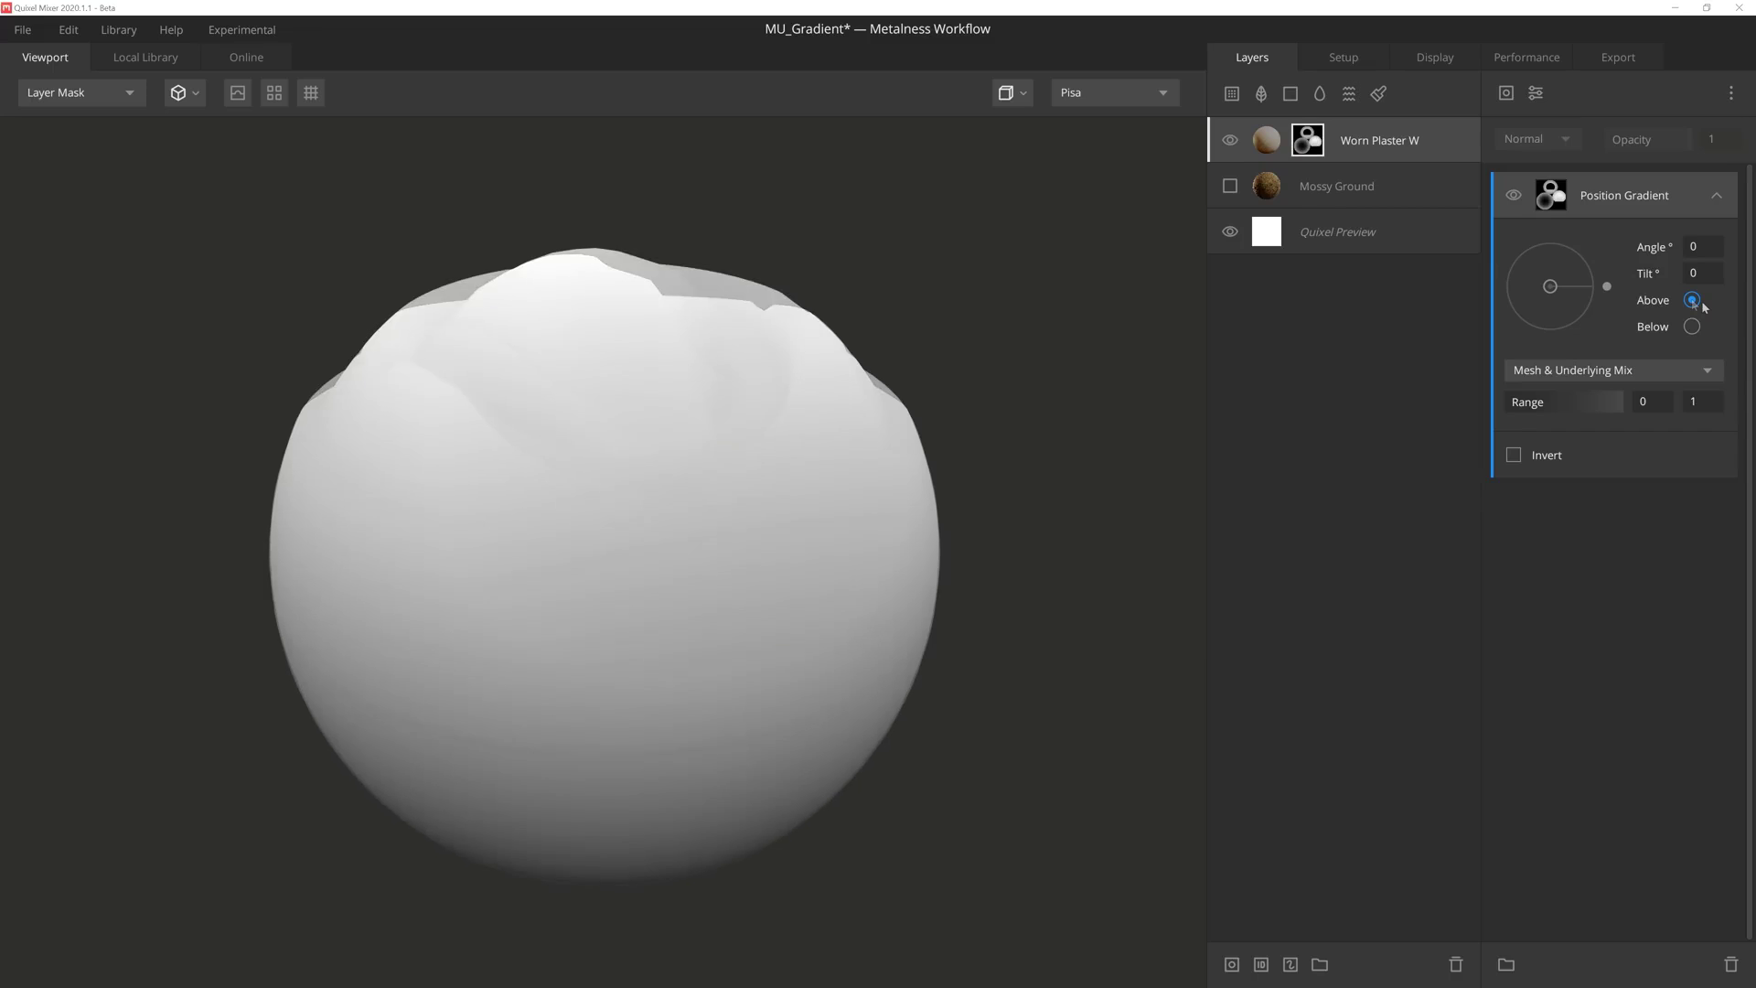
# Keep the gradient's height source on Mesh & Underlying Mix and make Mossy Ground visible
pyautogui.click(1714, 372)
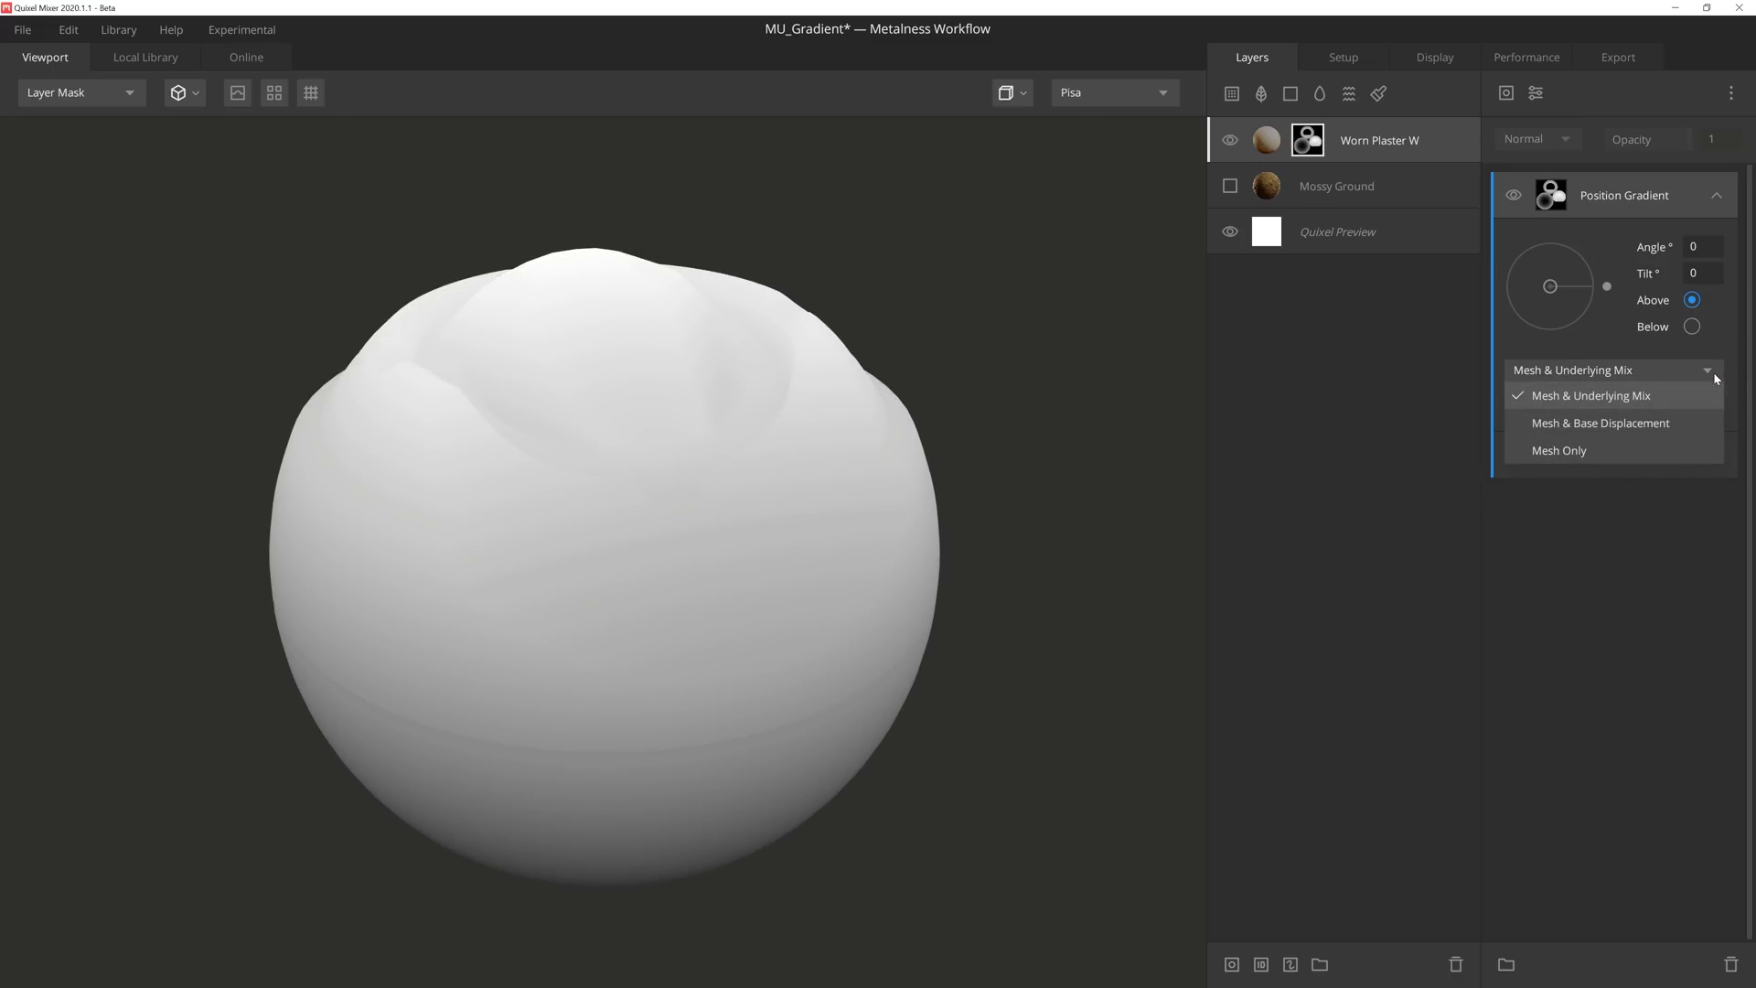
pyautogui.click(1713, 378)
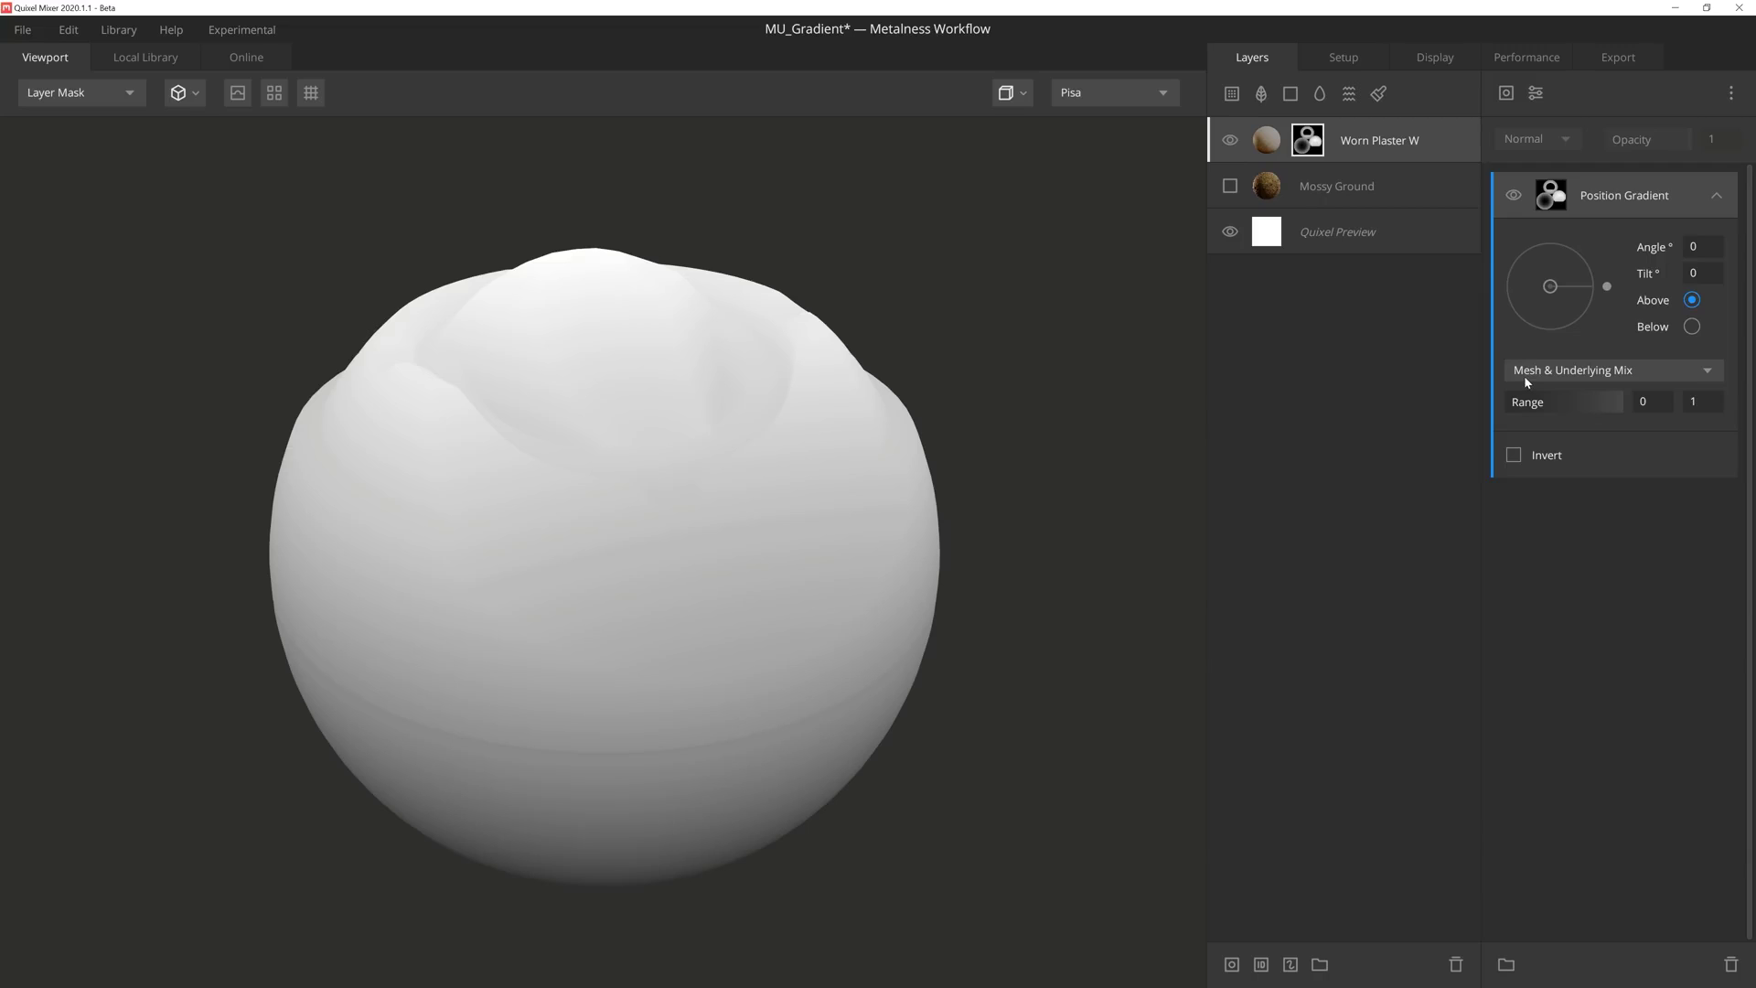
pyautogui.click(1229, 187)
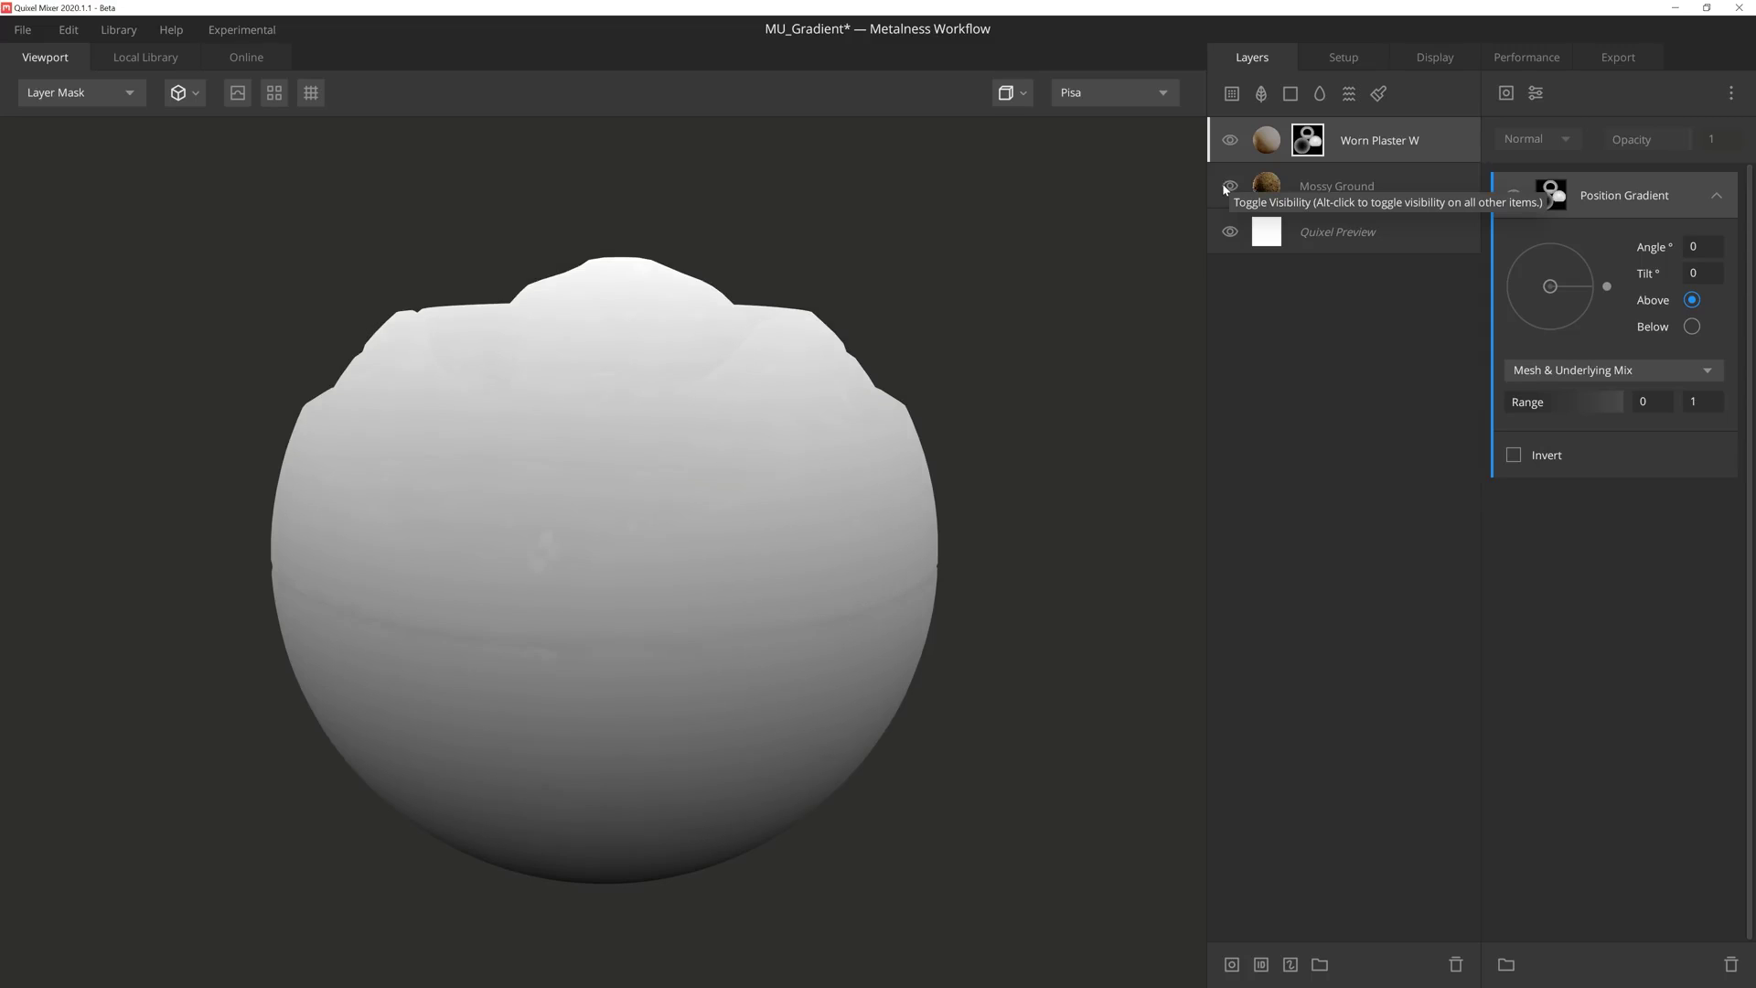
# Compare Mesh & Base Displacement and Mesh Only sources, then return to Mesh & Underlying Mix
pyautogui.click(1707, 371)
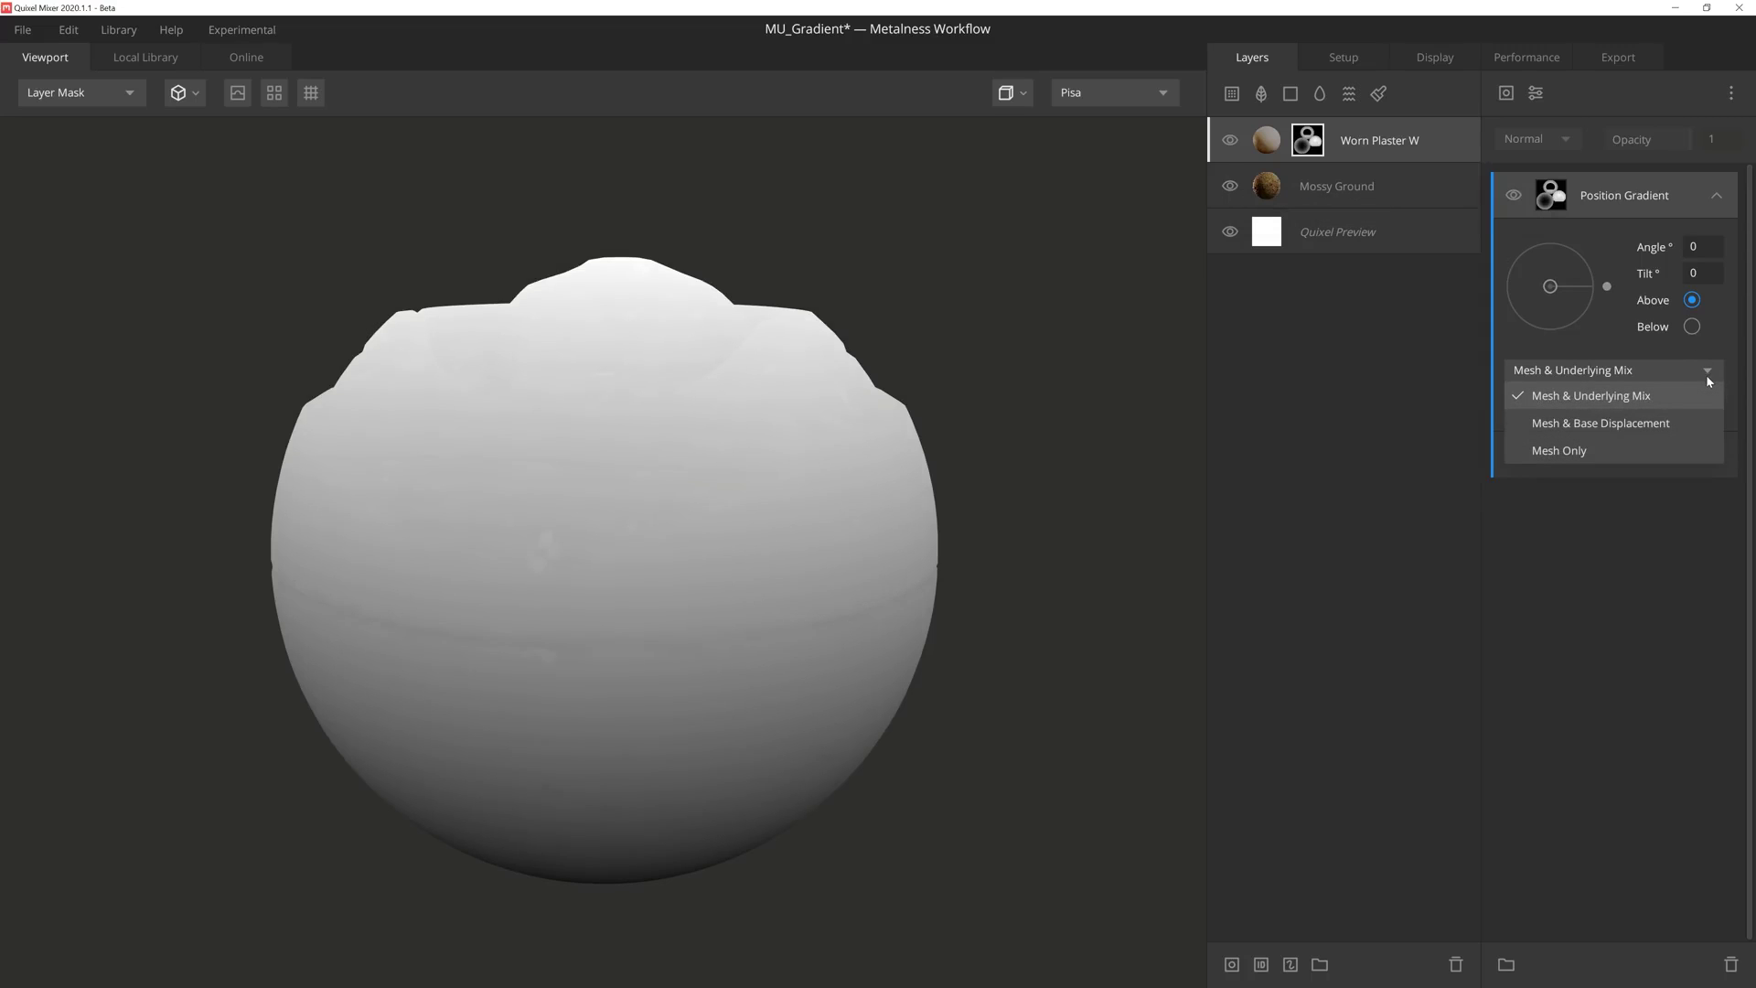
pyautogui.click(1686, 424)
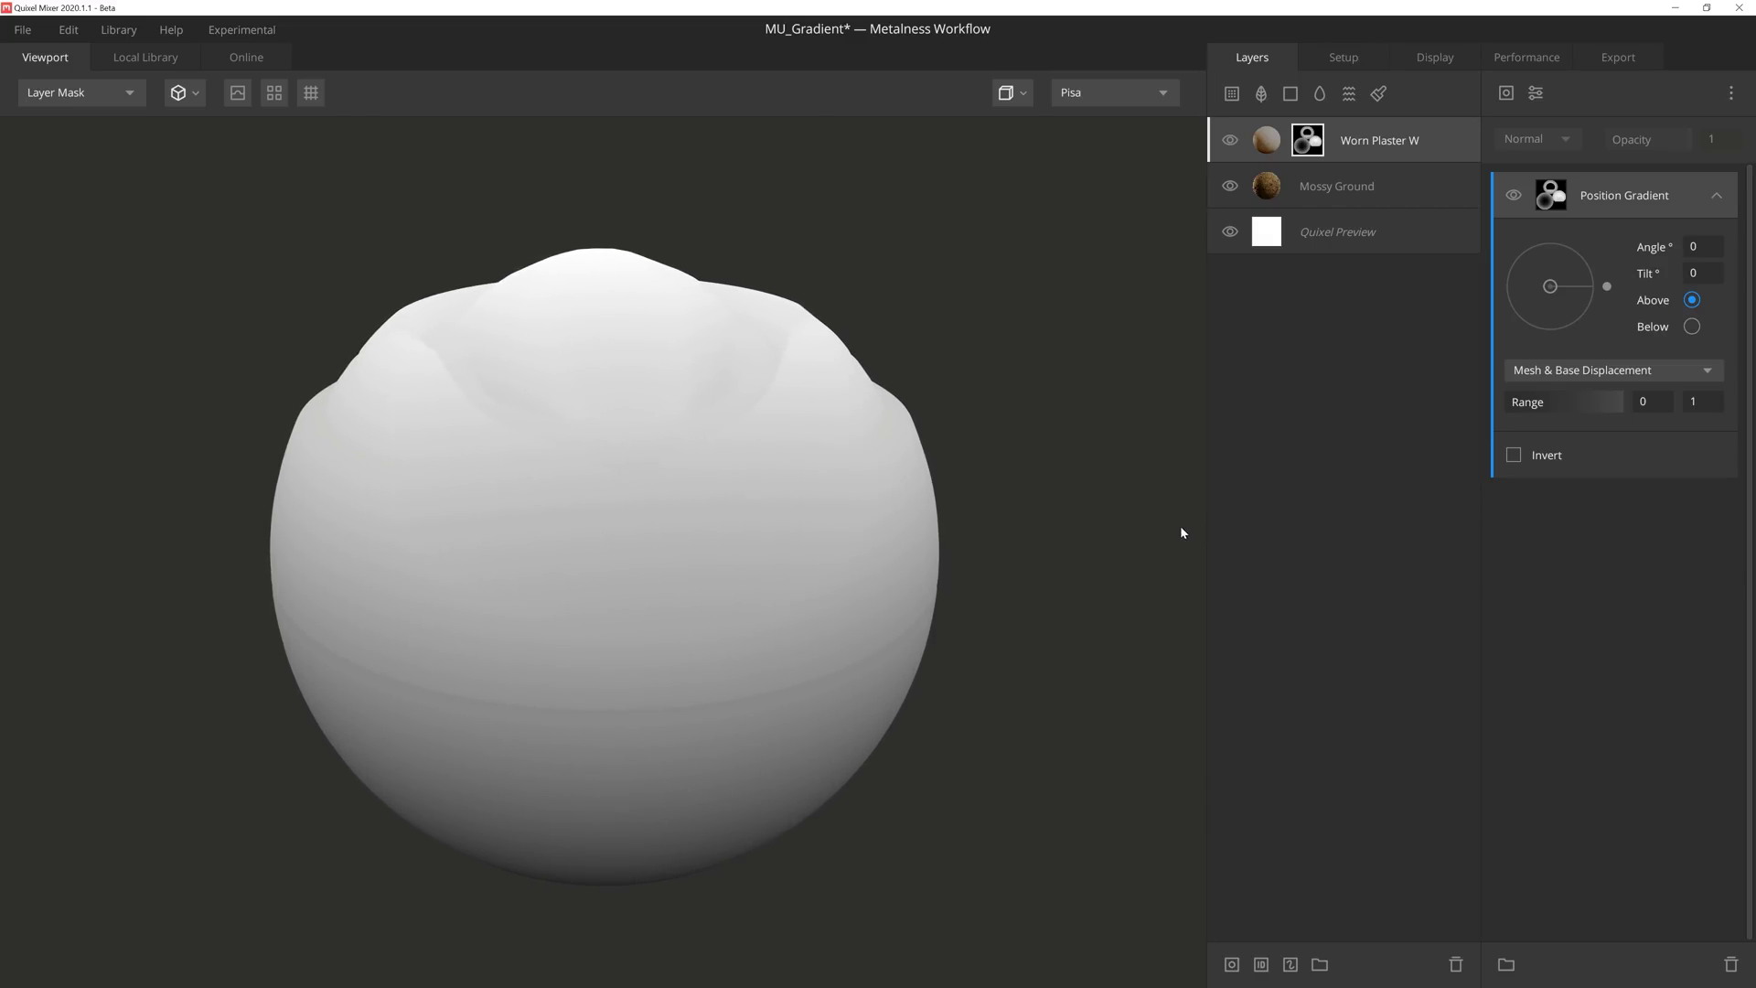
pyautogui.click(1229, 187)
pyautogui.click(1599, 374)
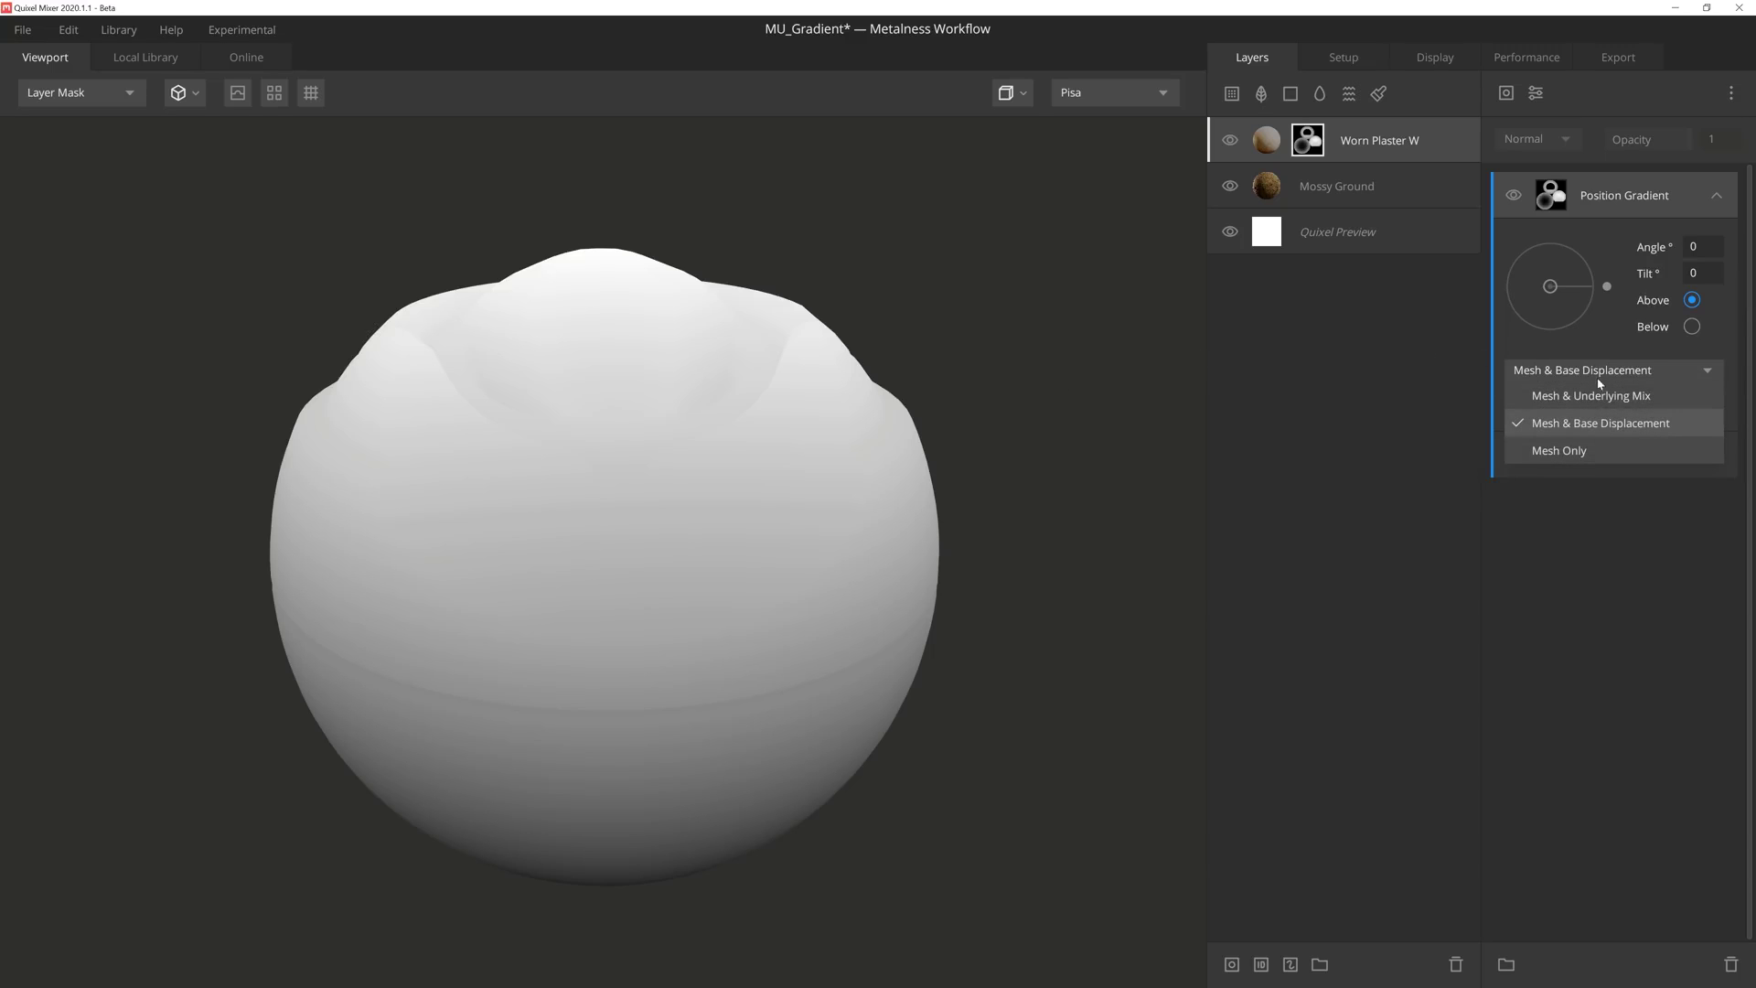
pyautogui.click(1580, 454)
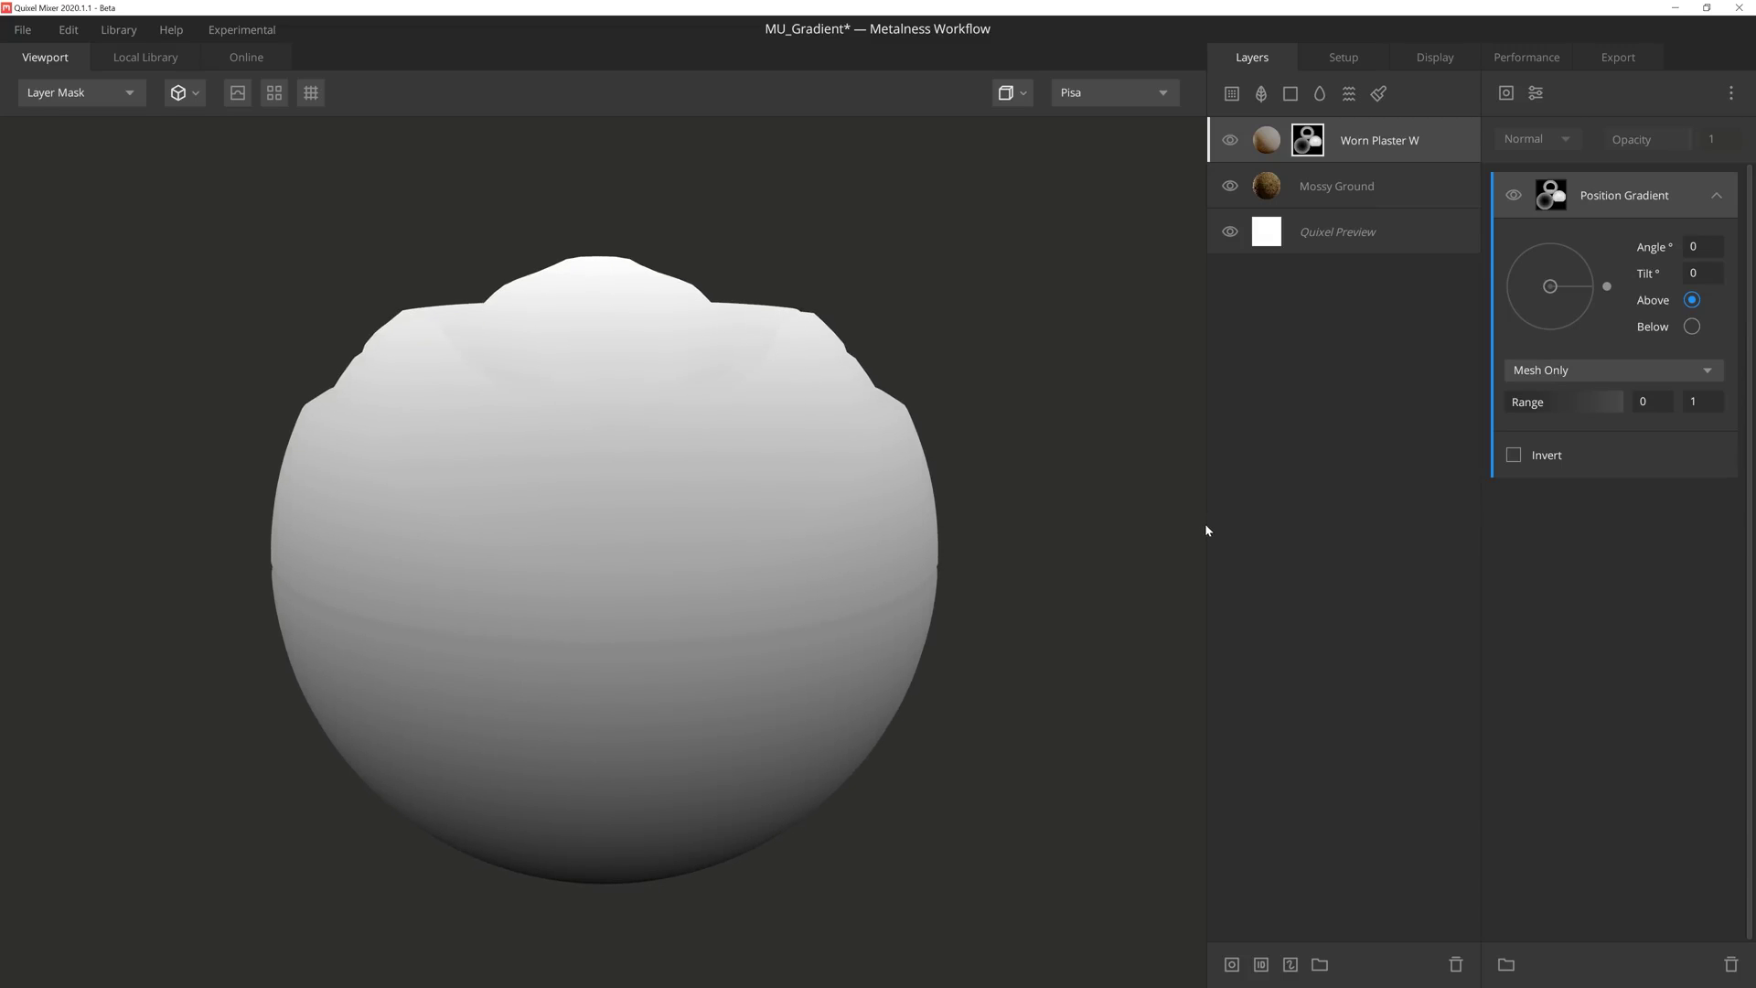
pyautogui.click(1576, 370)
pyautogui.click(1575, 419)
pyautogui.click(1576, 370)
pyautogui.click(1578, 395)
pyautogui.moveTo(1507, 402)
pyautogui.mouseDown()
pyautogui.moveTo(1562, 406)
pyautogui.moveTo(1505, 406)
pyautogui.mouseUp()
pyautogui.moveTo(1620, 403); pyautogui.dragTo(1575, 400)
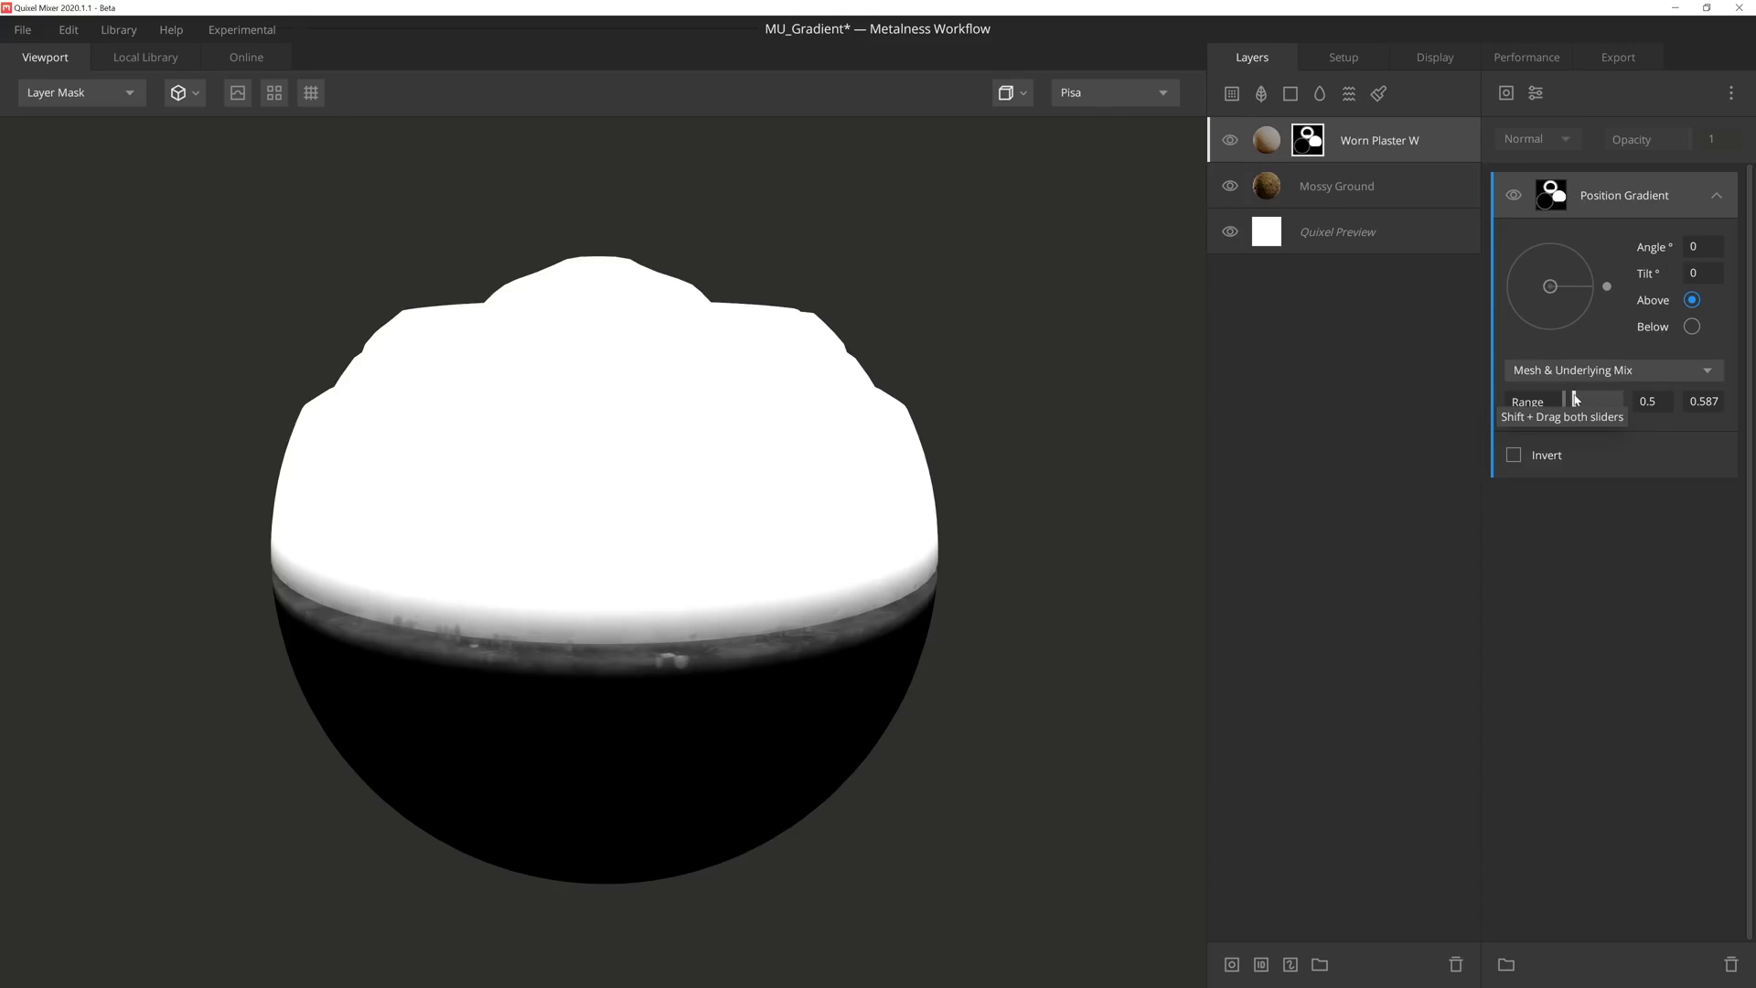
pyautogui.moveTo(1575, 399); pyautogui.dragTo(1560, 400)
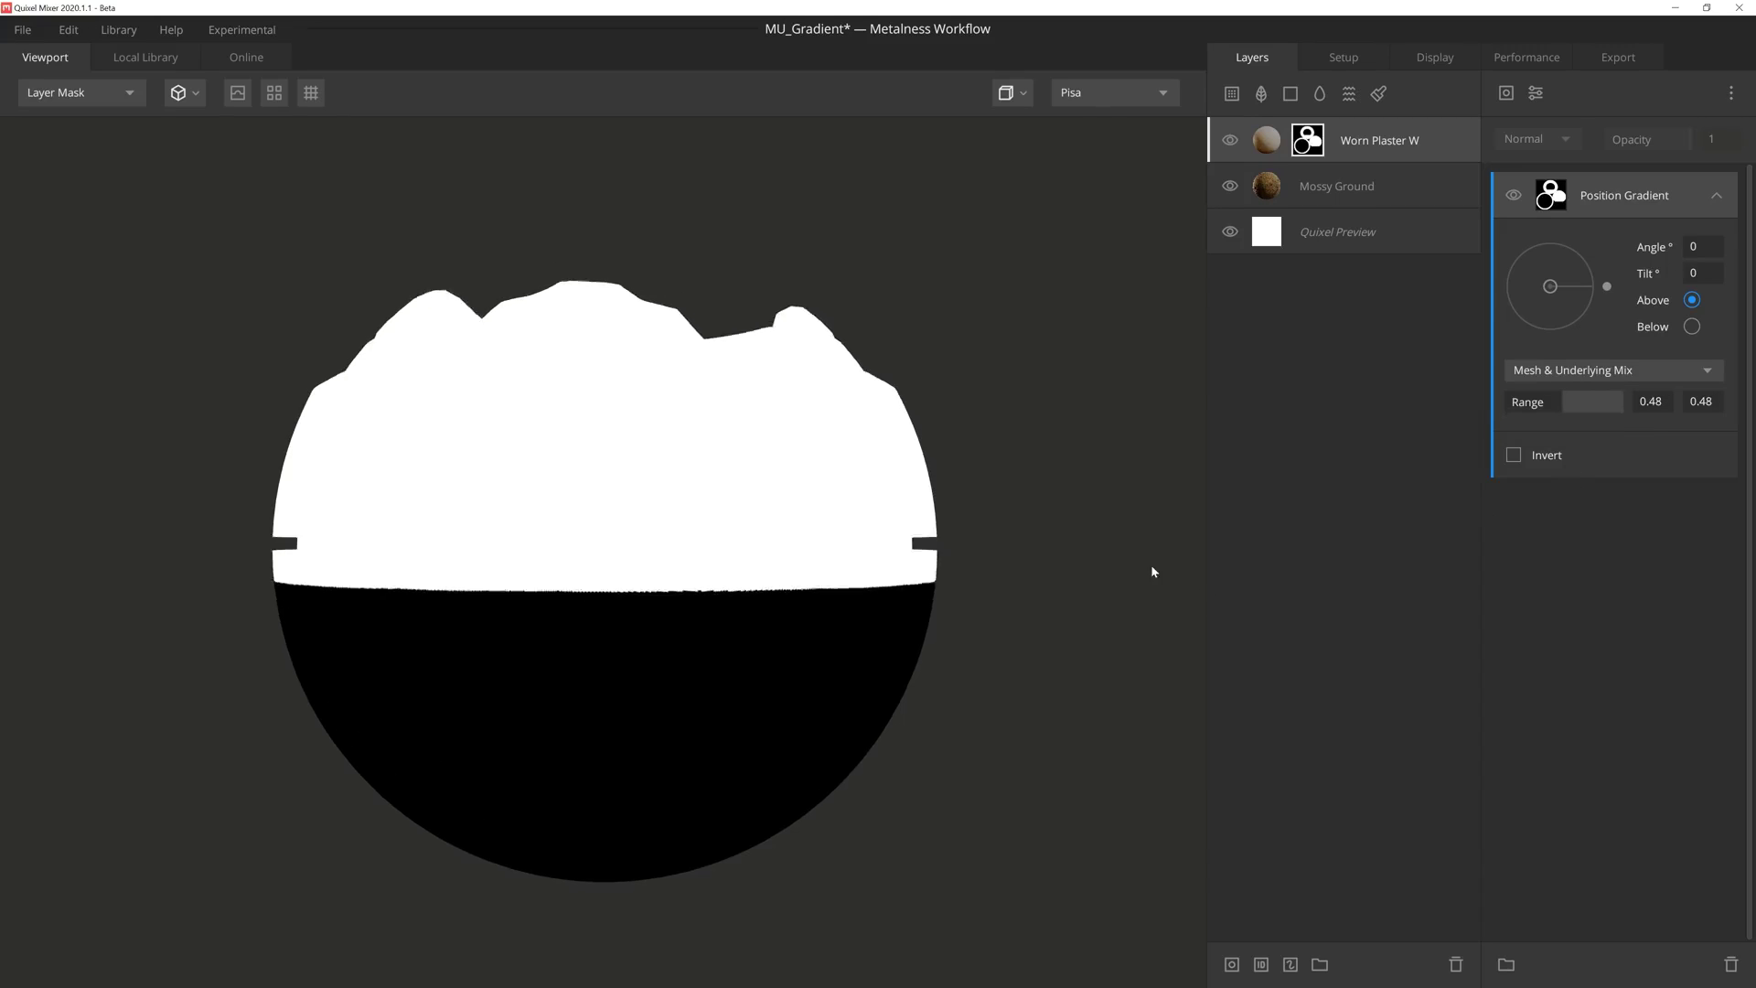
pyautogui.moveTo(1152, 568)
pyautogui.mouseDown()
pyautogui.moveTo(1127, 582)
pyautogui.moveTo(1152, 585)
pyautogui.mouseUp()
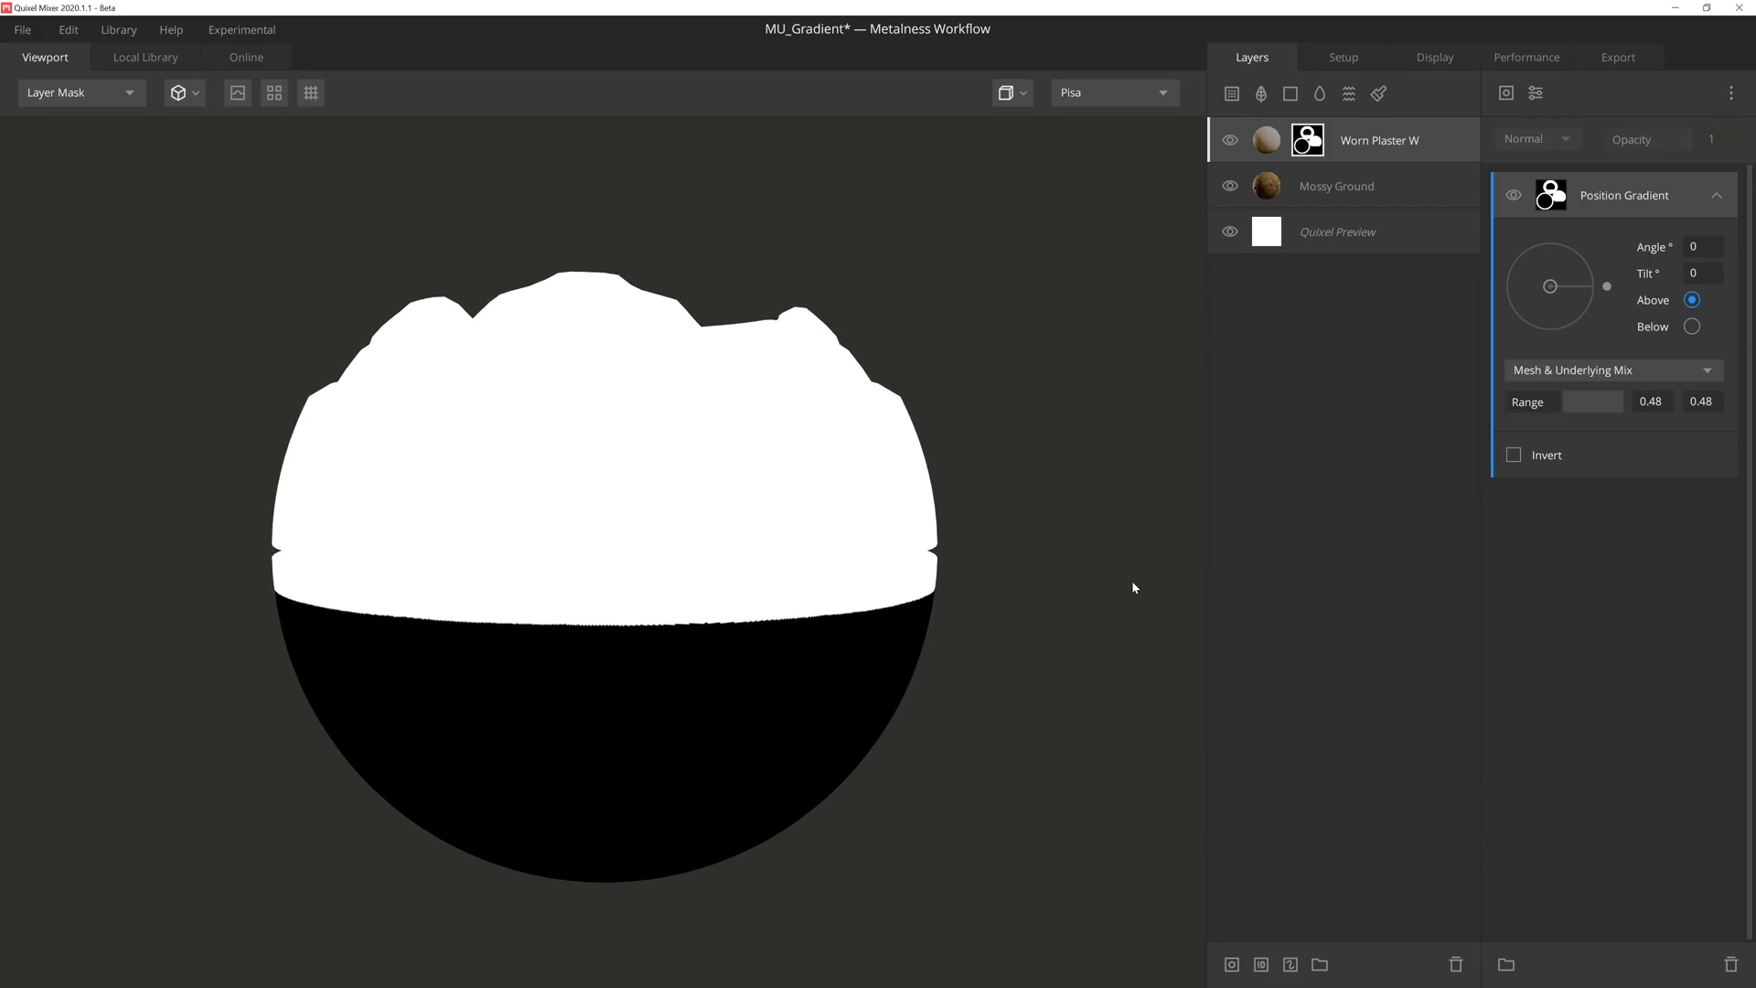
pyautogui.moveTo(1561, 406)
pyautogui.keyDown('shift'); pyautogui.mouseDown()
pyautogui.moveTo(1594, 410)
pyautogui.moveTo(1557, 419)
pyautogui.mouseUp(); pyautogui.keyUp('shift')
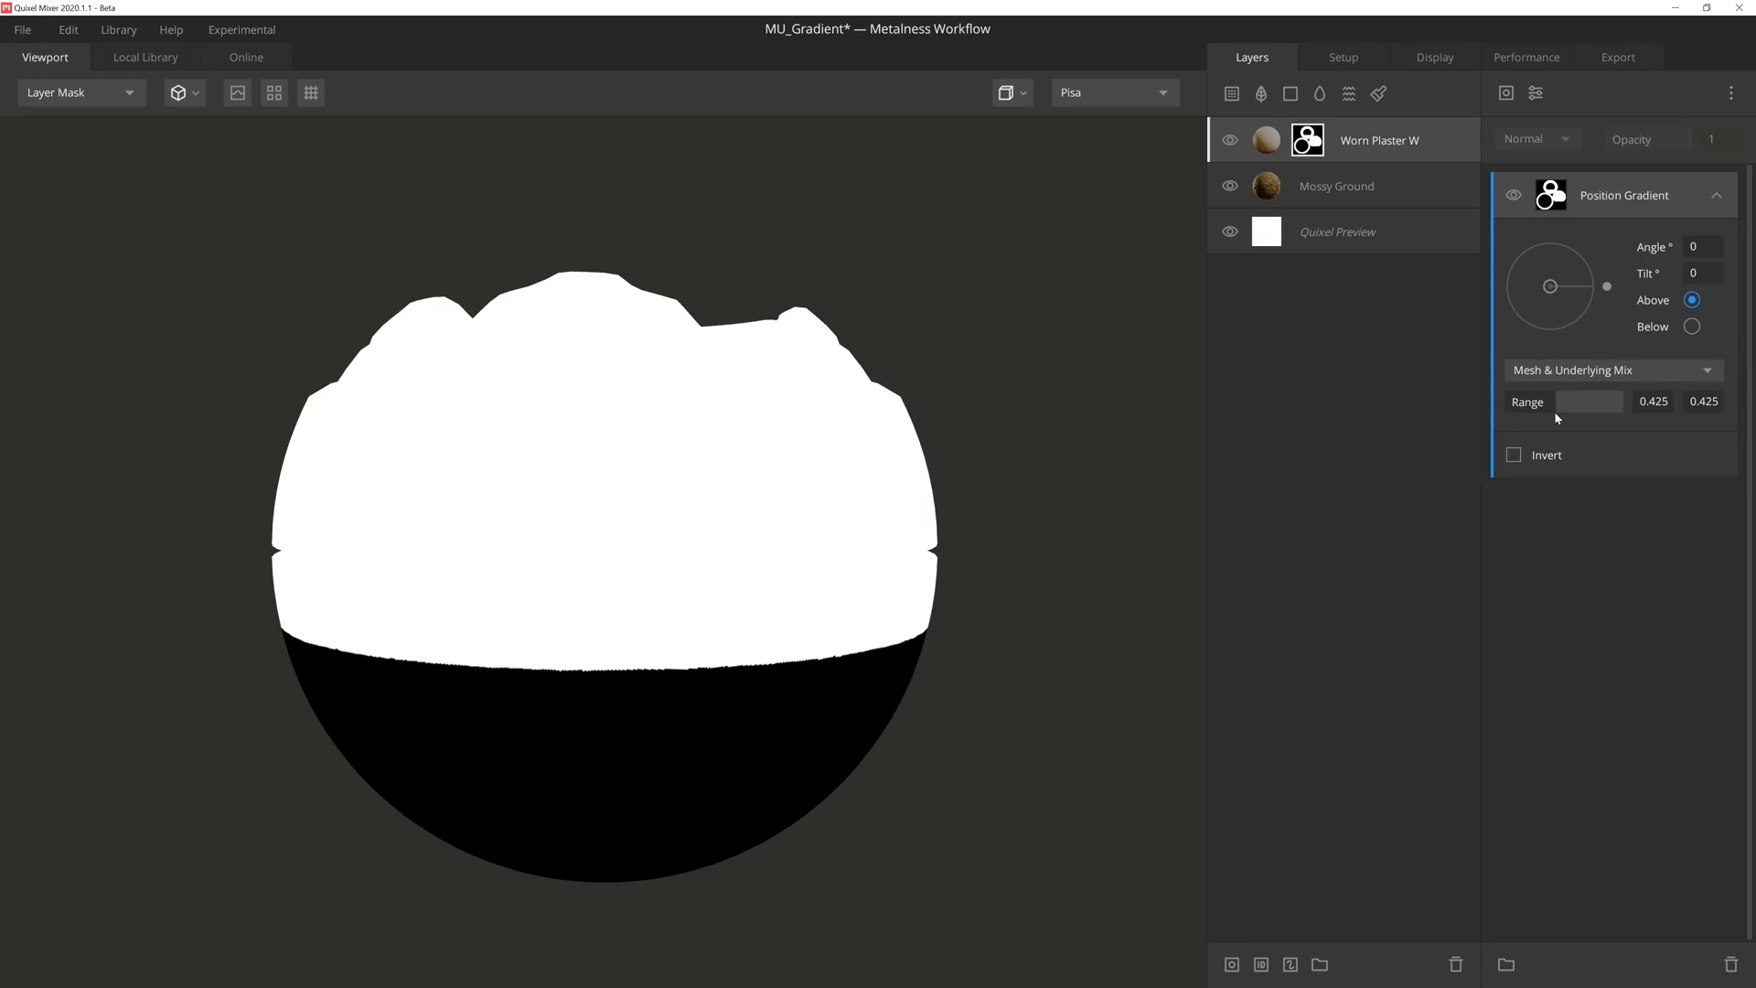
pyautogui.moveTo(1555, 409); pyautogui.dragTo(1495, 409)
# Toggle the gradient's Invert checkbox on and off twice, leaving the sphere mask uninverted
pyautogui.click(1514, 455)
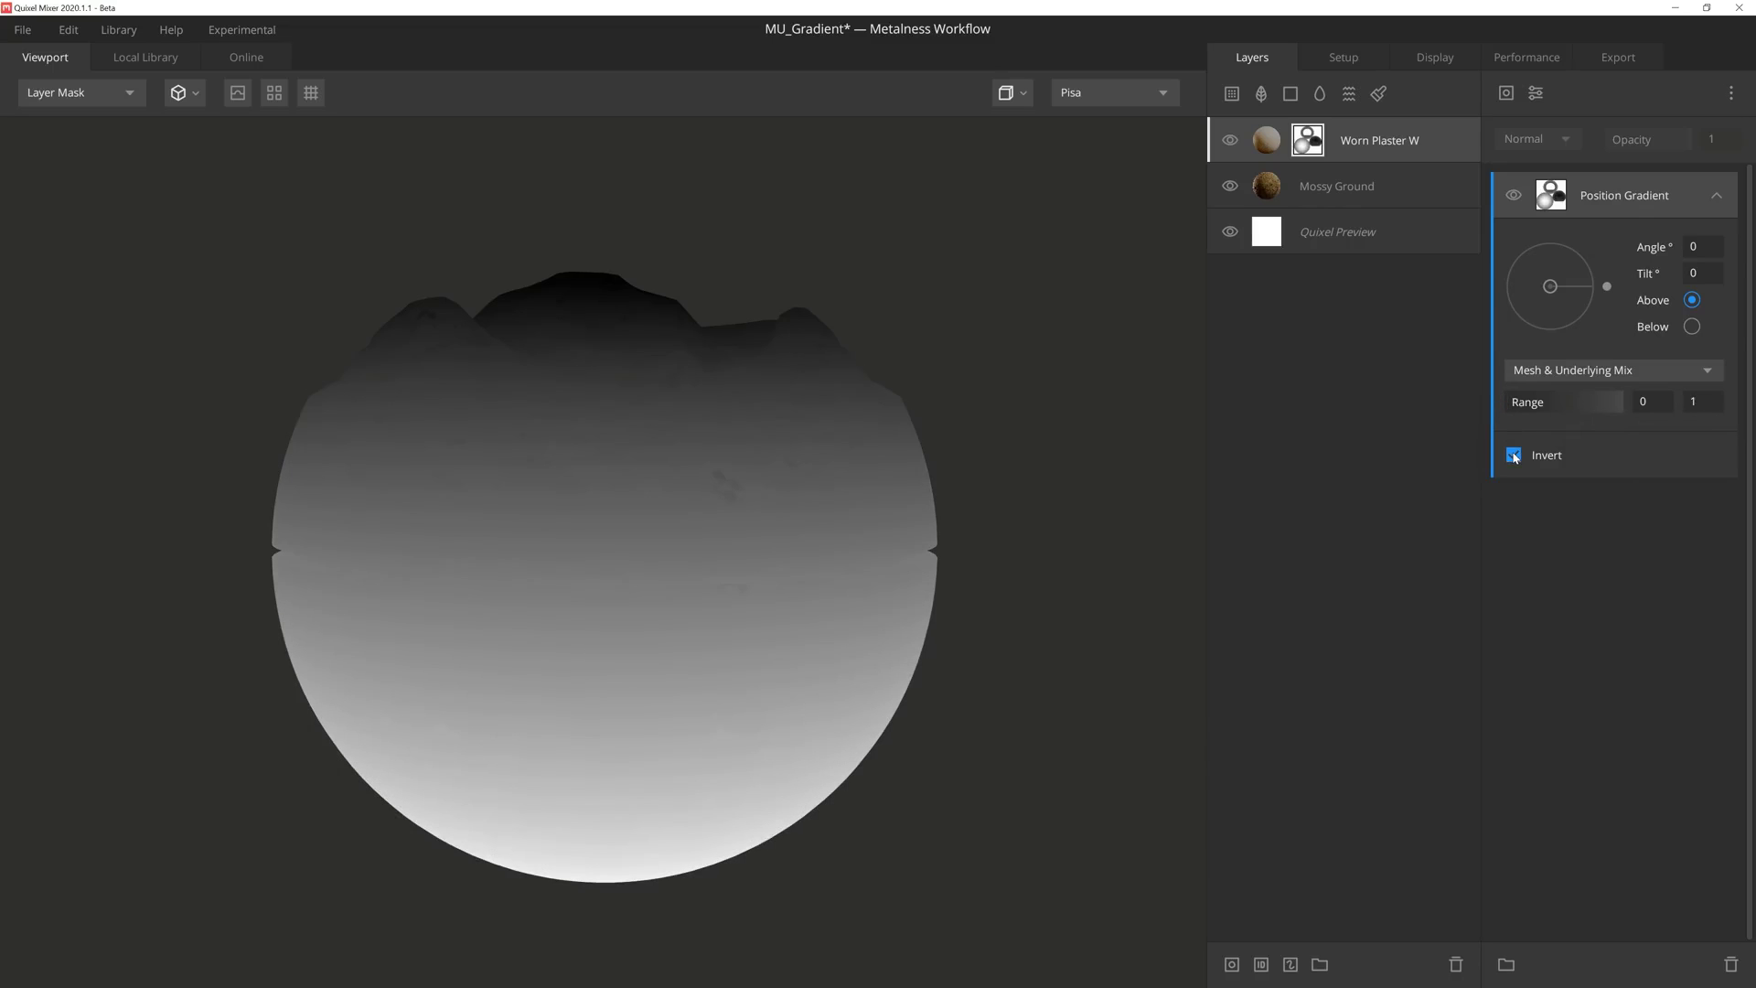
pyautogui.click(1514, 456)
pyautogui.click(1514, 456)
pyautogui.click(1514, 455)
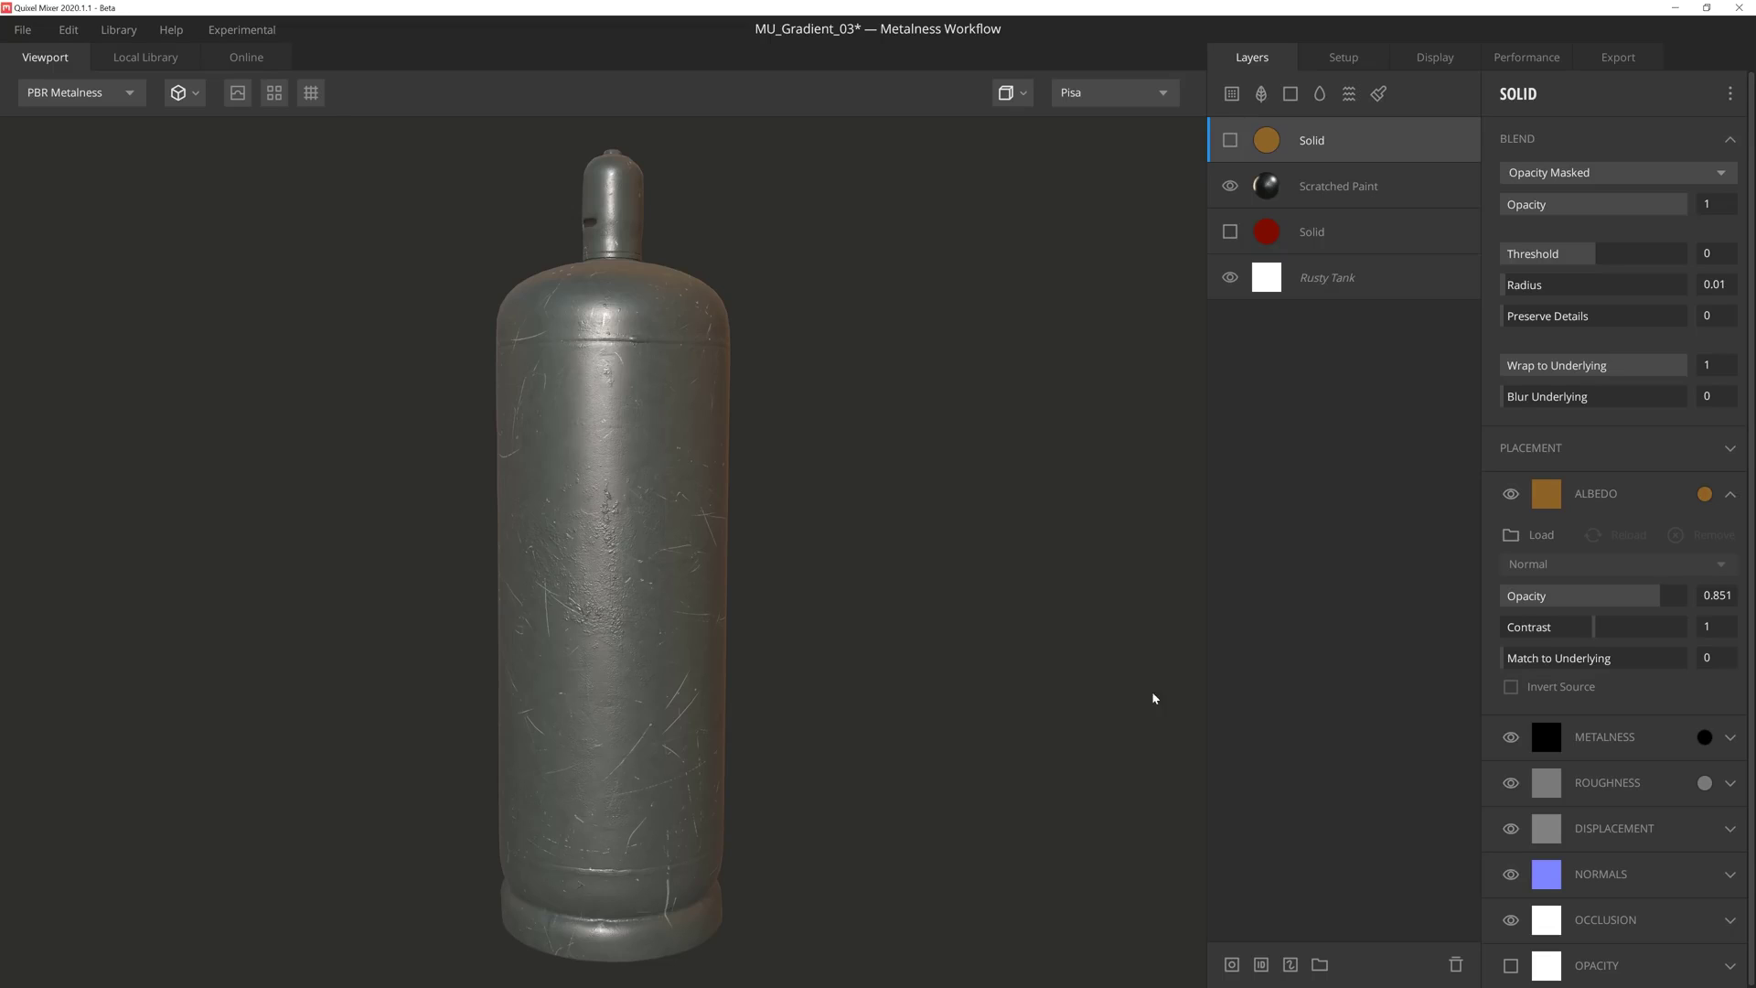
# Show the orange Solid layer and mask it with a Position Gradient, raising the range's lower limit
pyautogui.click(1230, 141)
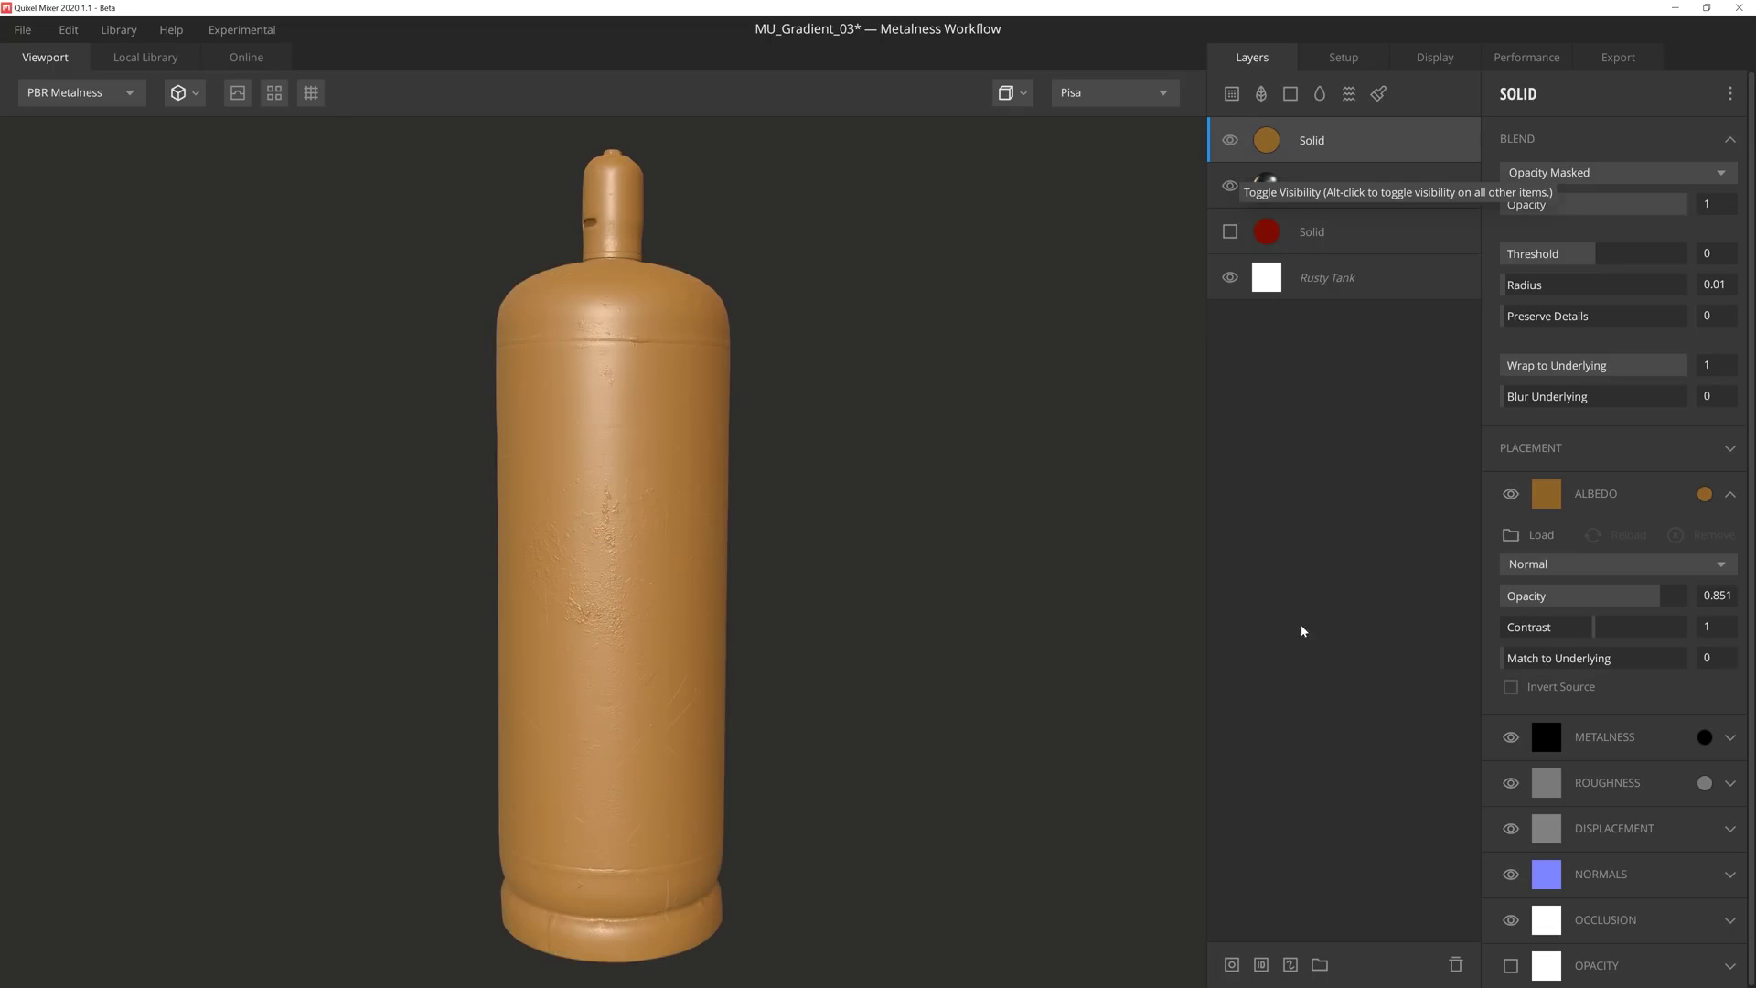
pyautogui.click(1232, 965)
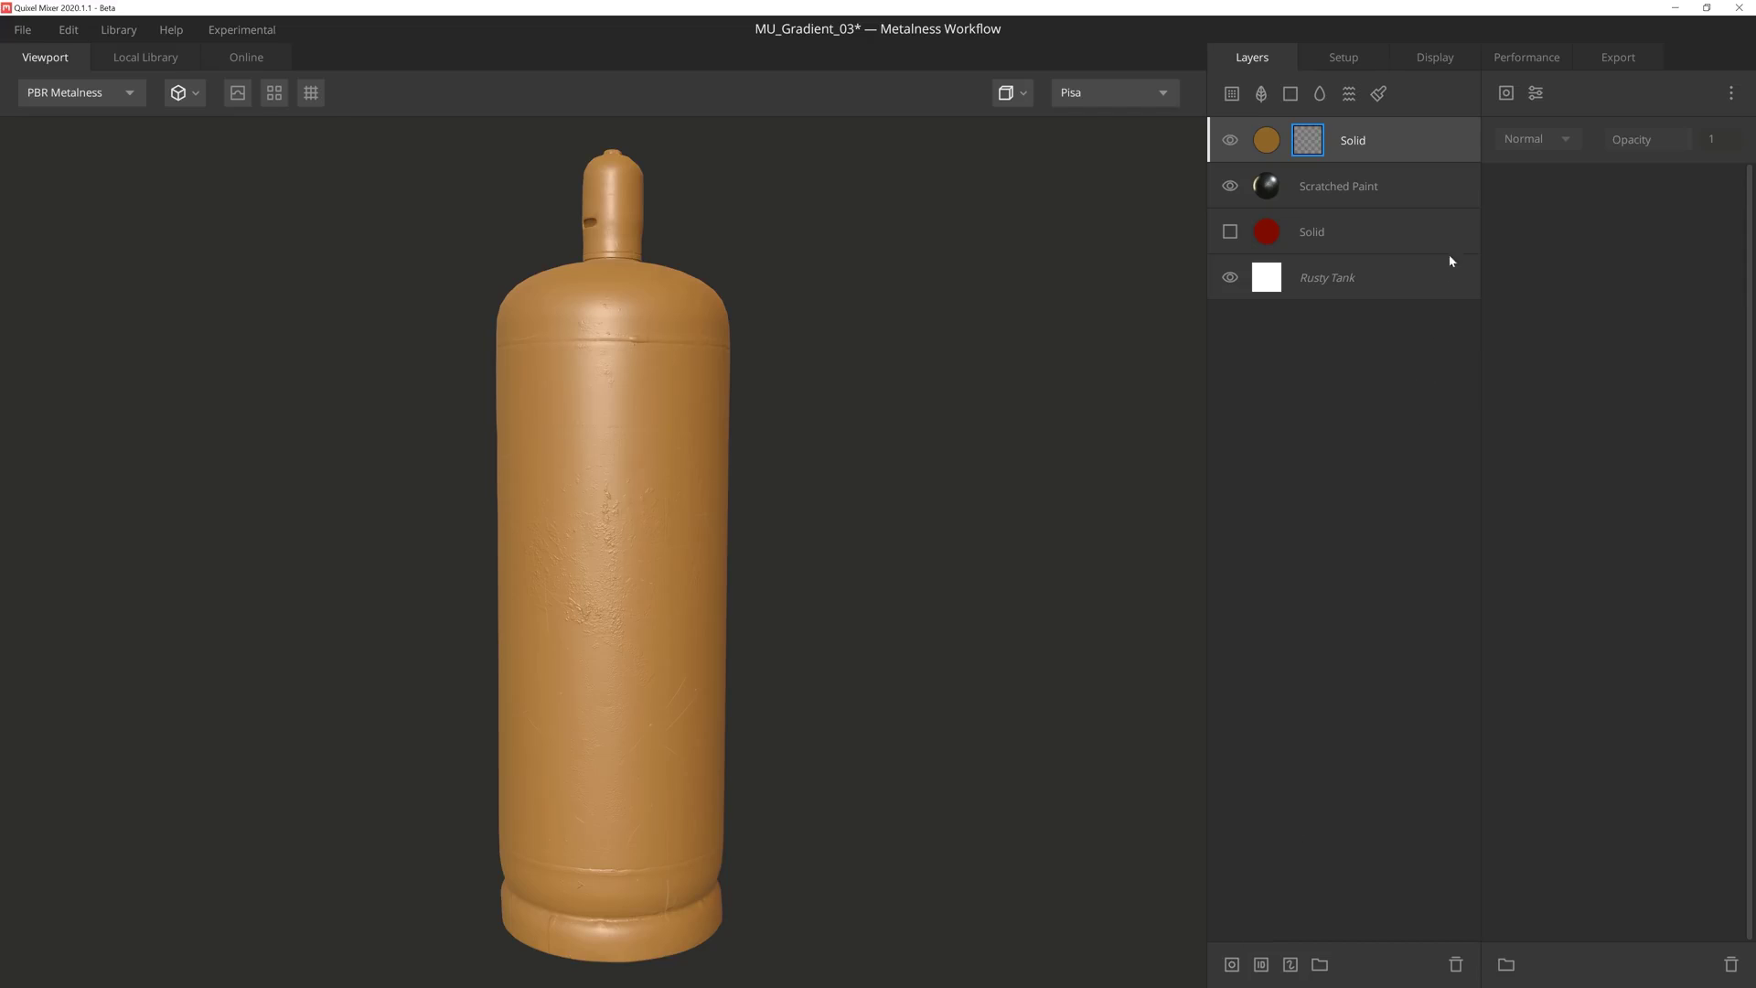
pyautogui.click(1506, 92)
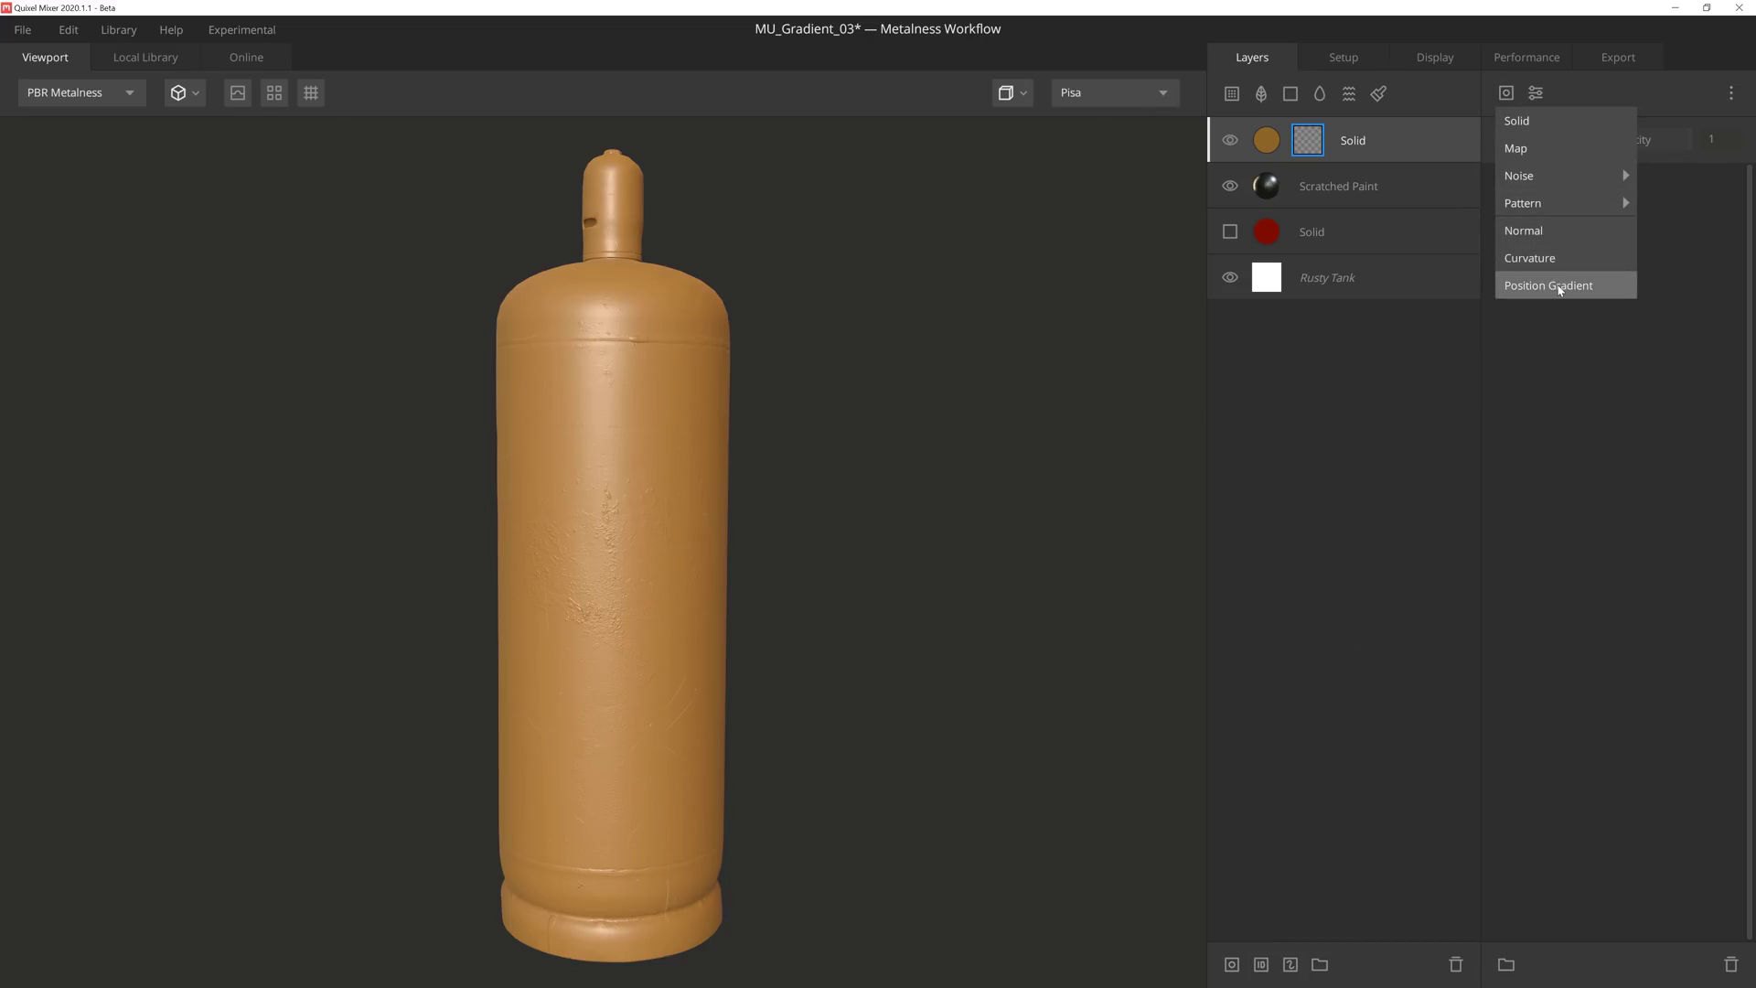
pyautogui.click(1559, 286)
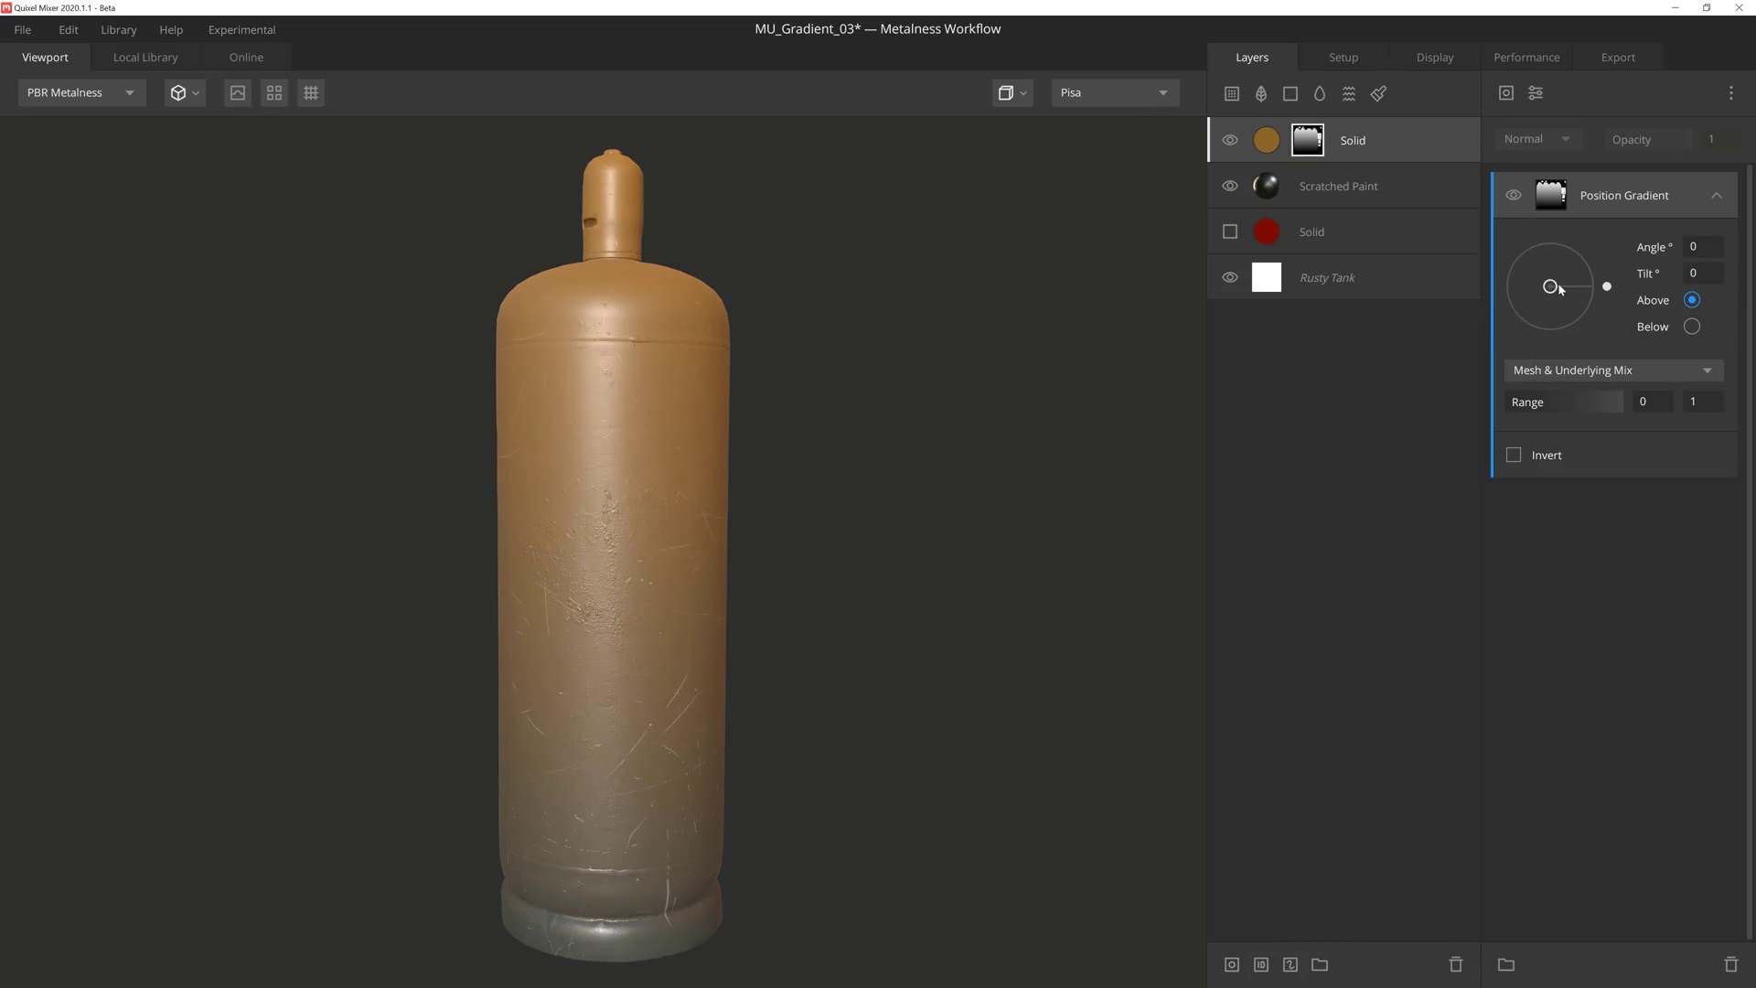
pyautogui.press('m')
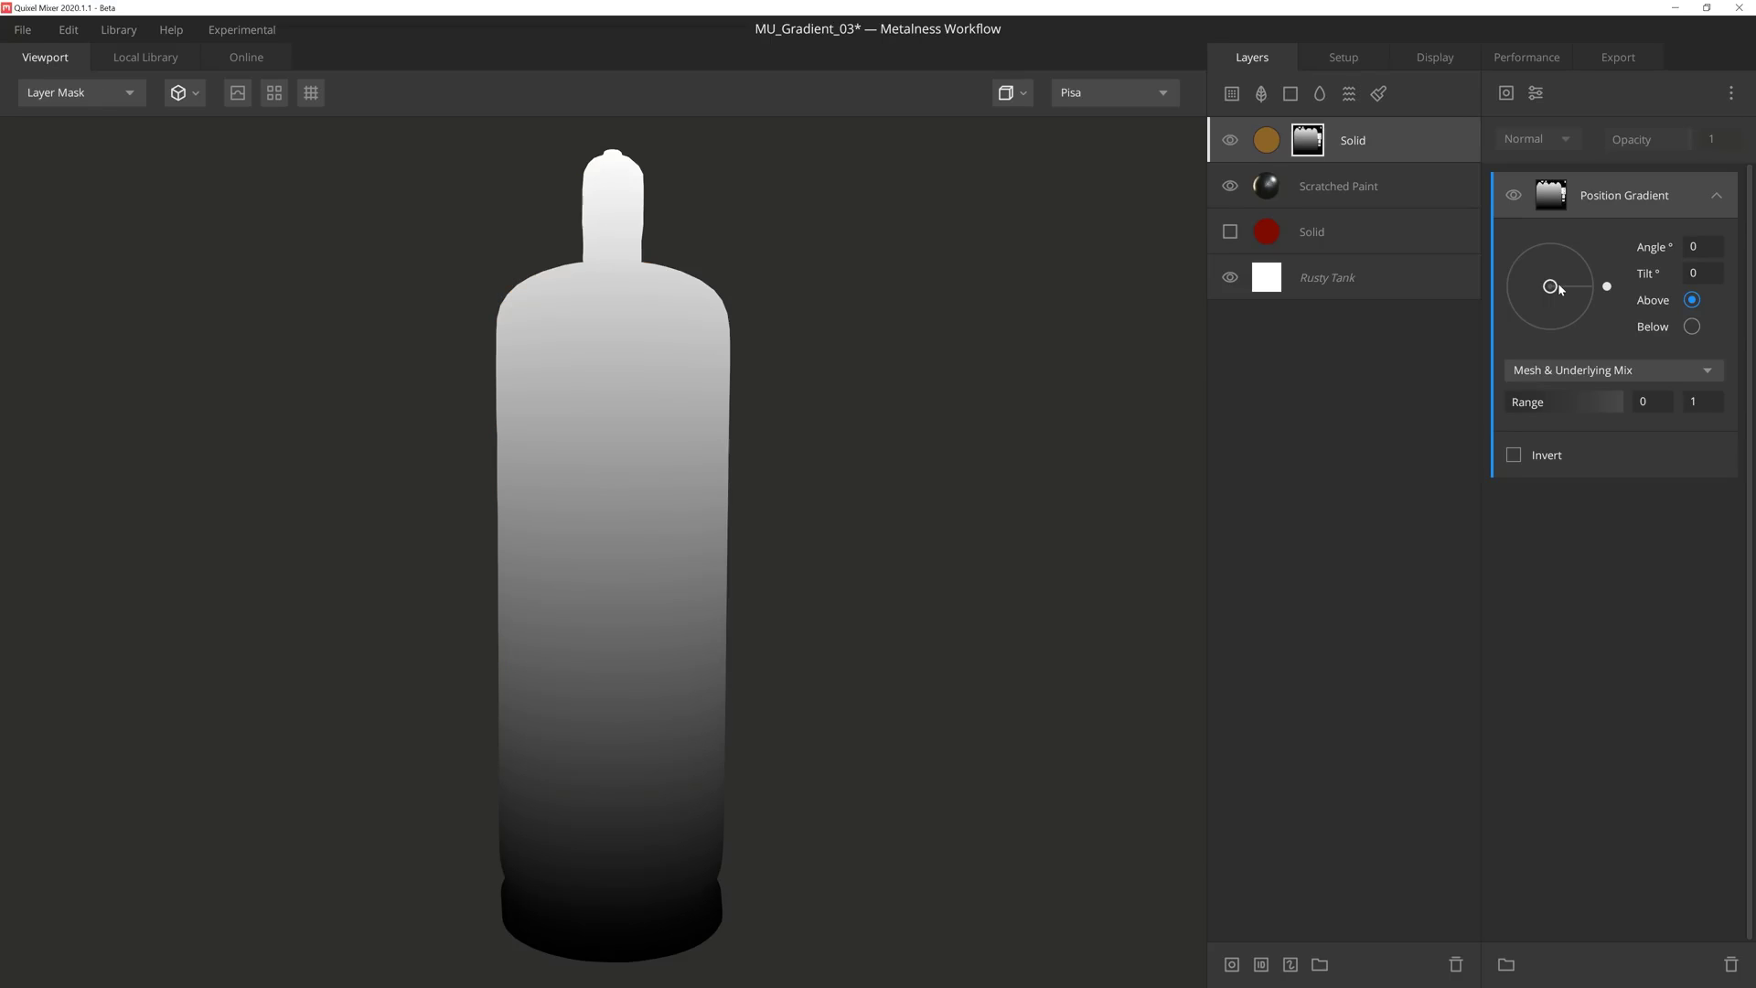
pyautogui.moveTo(1507, 402); pyautogui.dragTo(1551, 398)
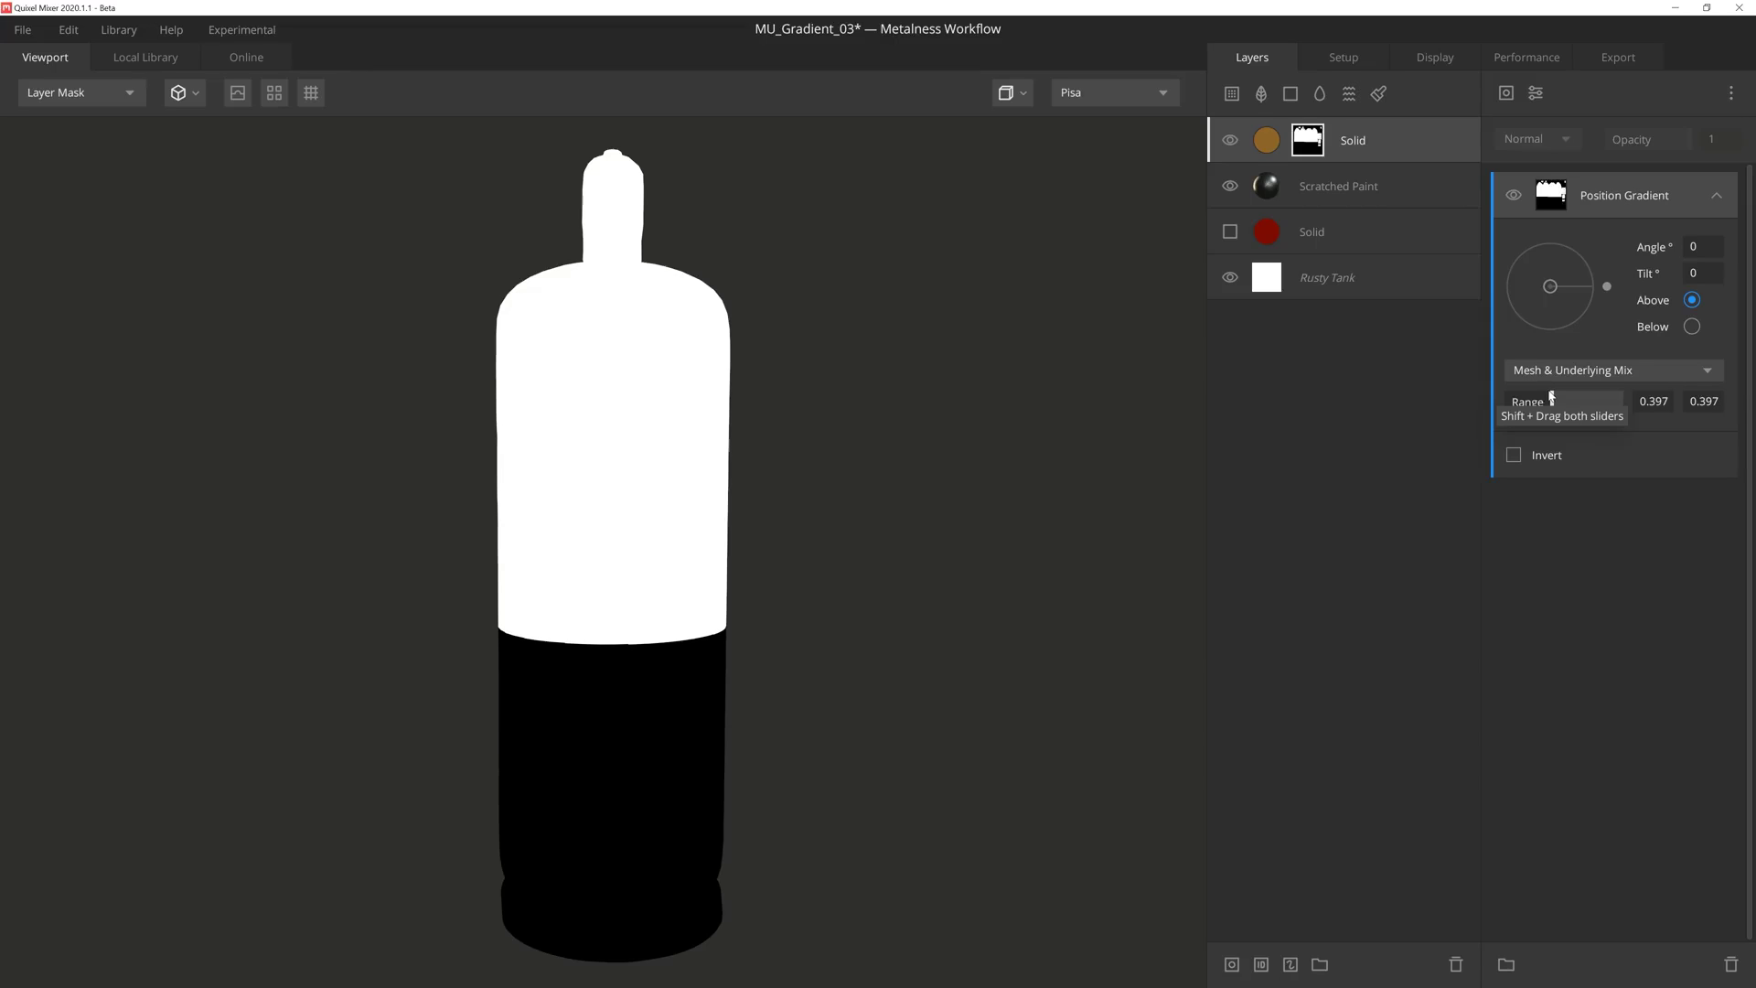
# Copy the Position Gradient, paste it as a new component, and set the copy to Below
pyautogui.click(1506, 93)
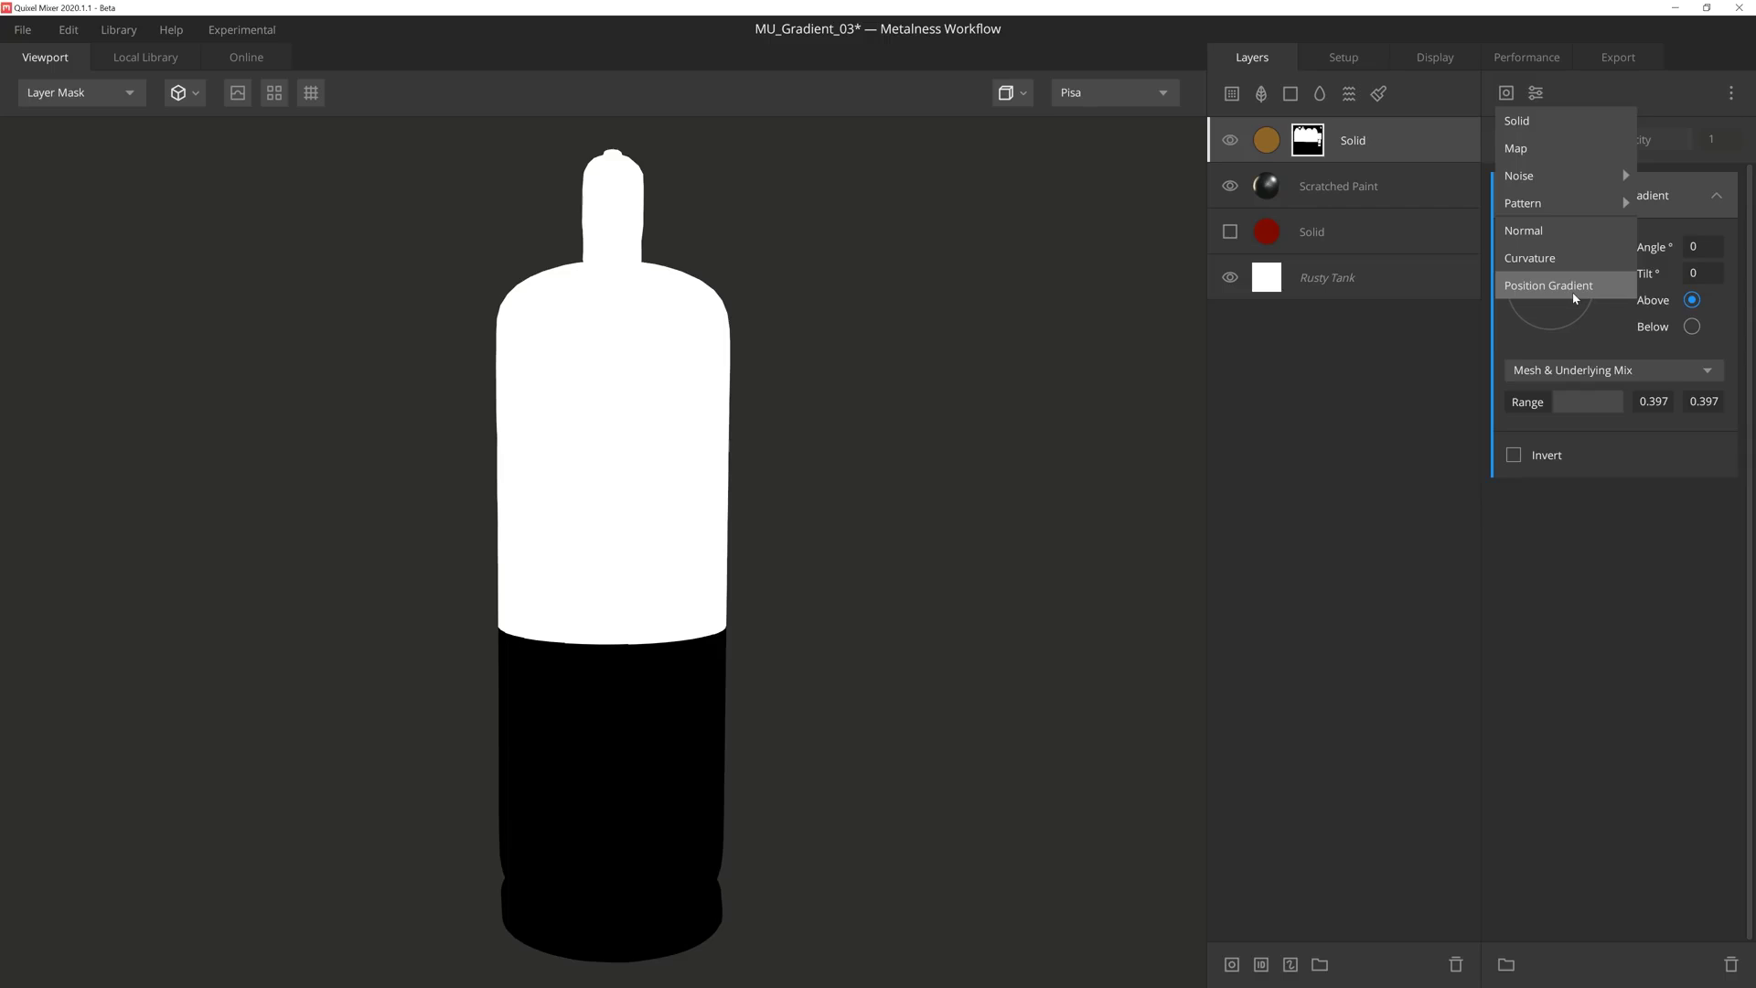
pyautogui.click(1650, 408)
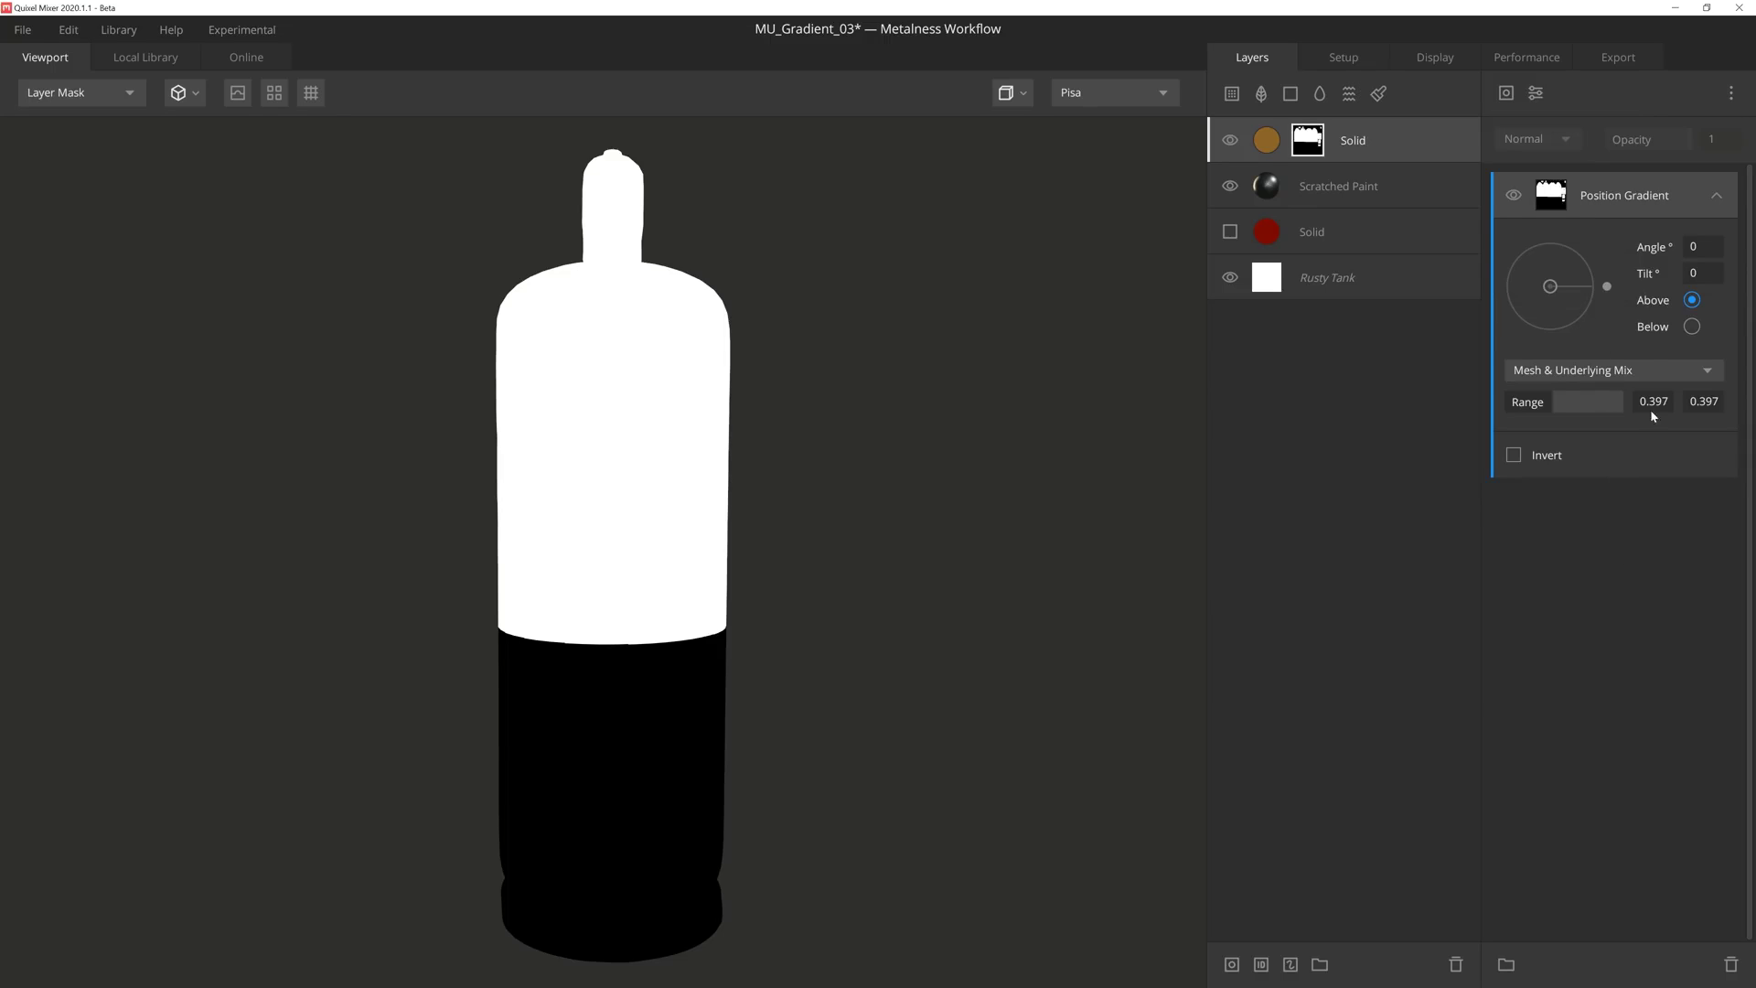
pyautogui.rightClick(1642, 199)
pyautogui.click(1724, 240)
pyautogui.rightClick(1696, 193)
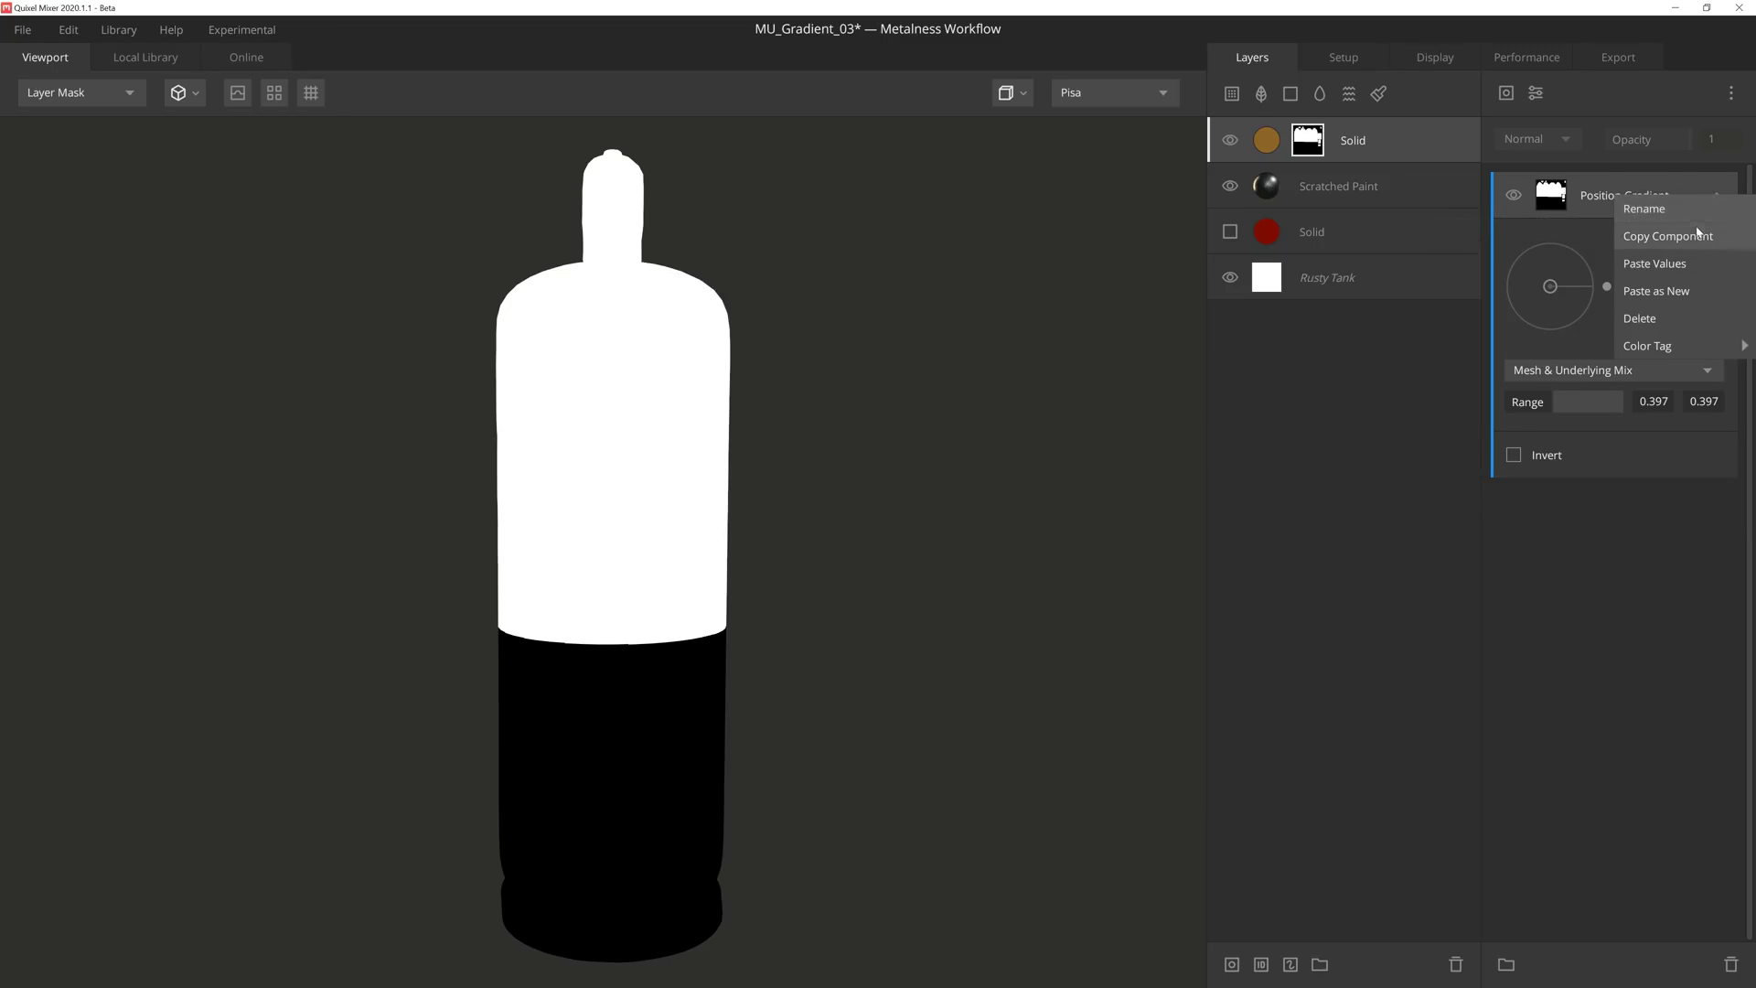
pyautogui.click(1691, 292)
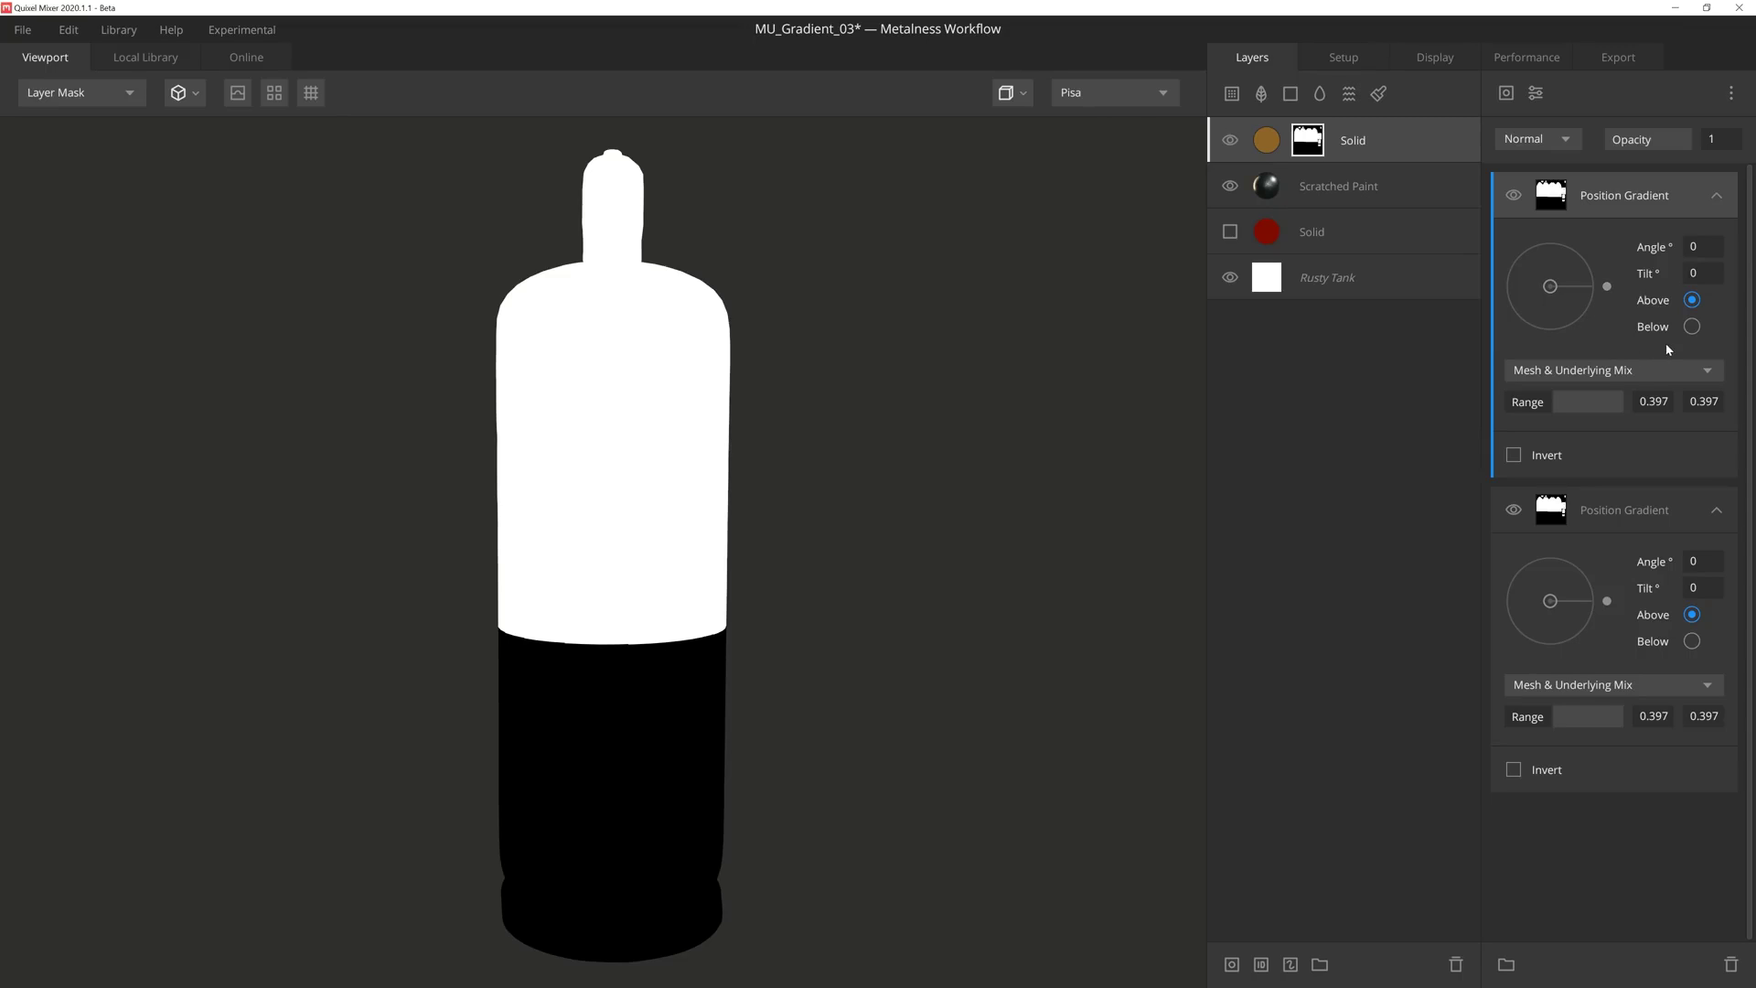
pyautogui.click(1691, 327)
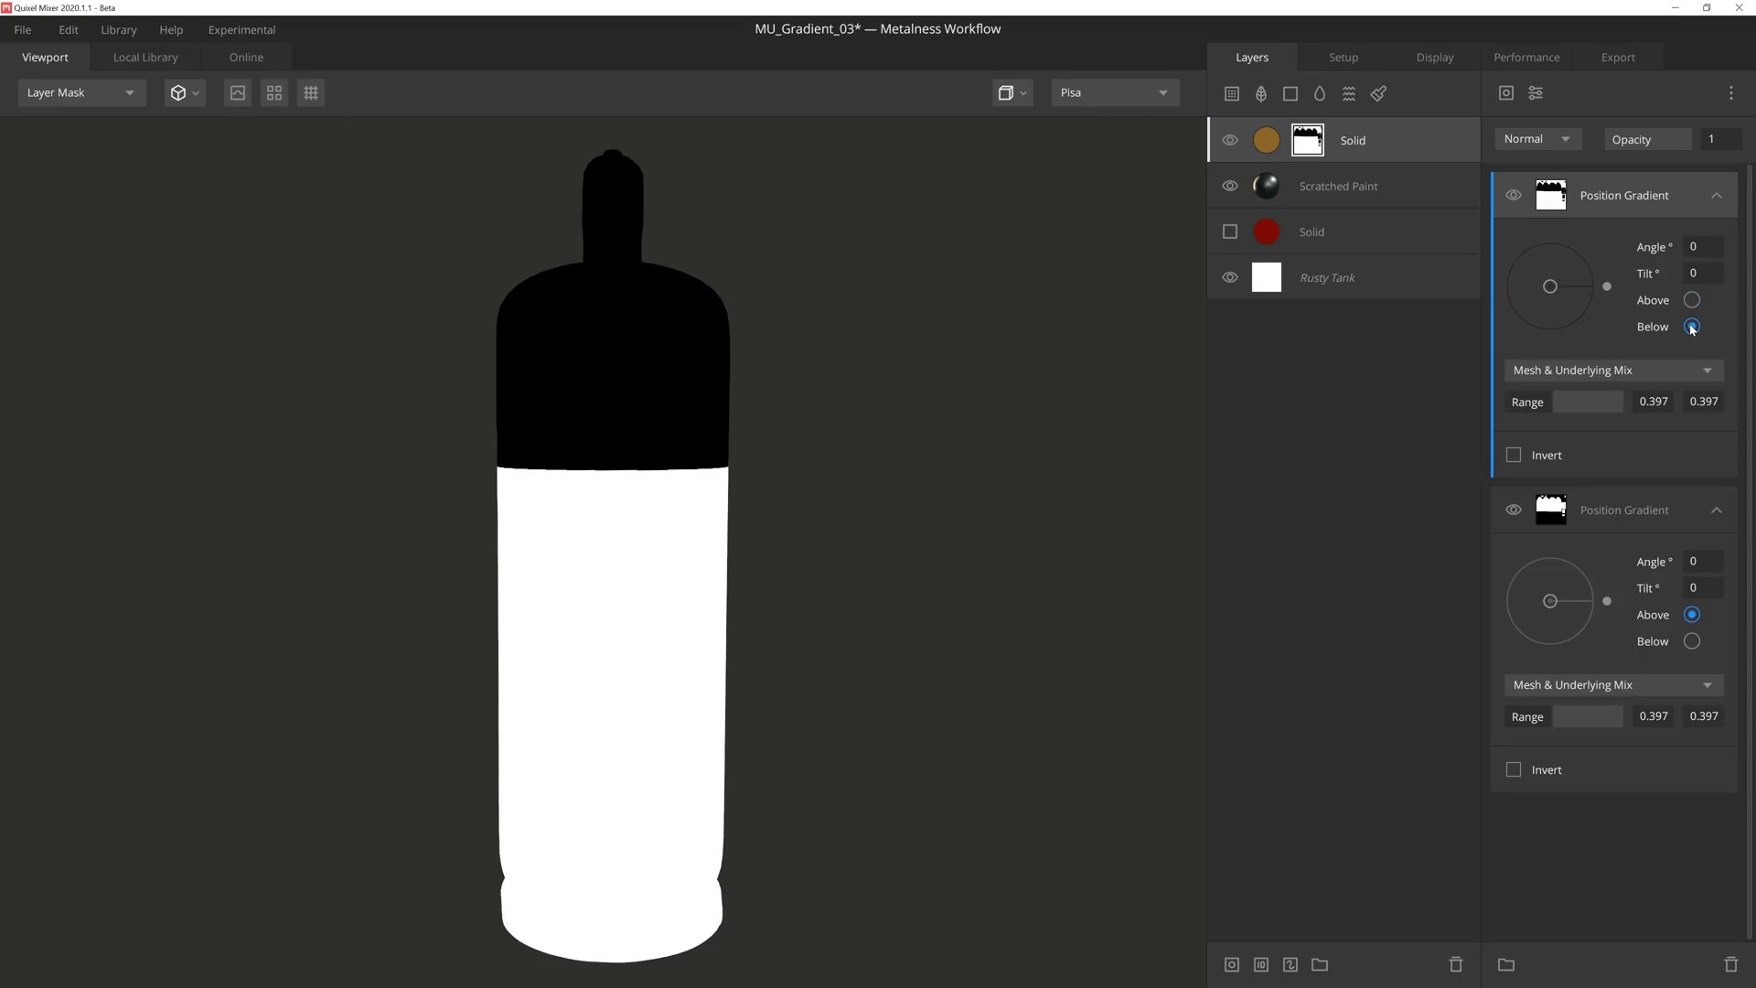
# Blend the copy with Multiply and narrow the range to 0.524, leaving a thin orange stripe
pyautogui.click(1566, 139)
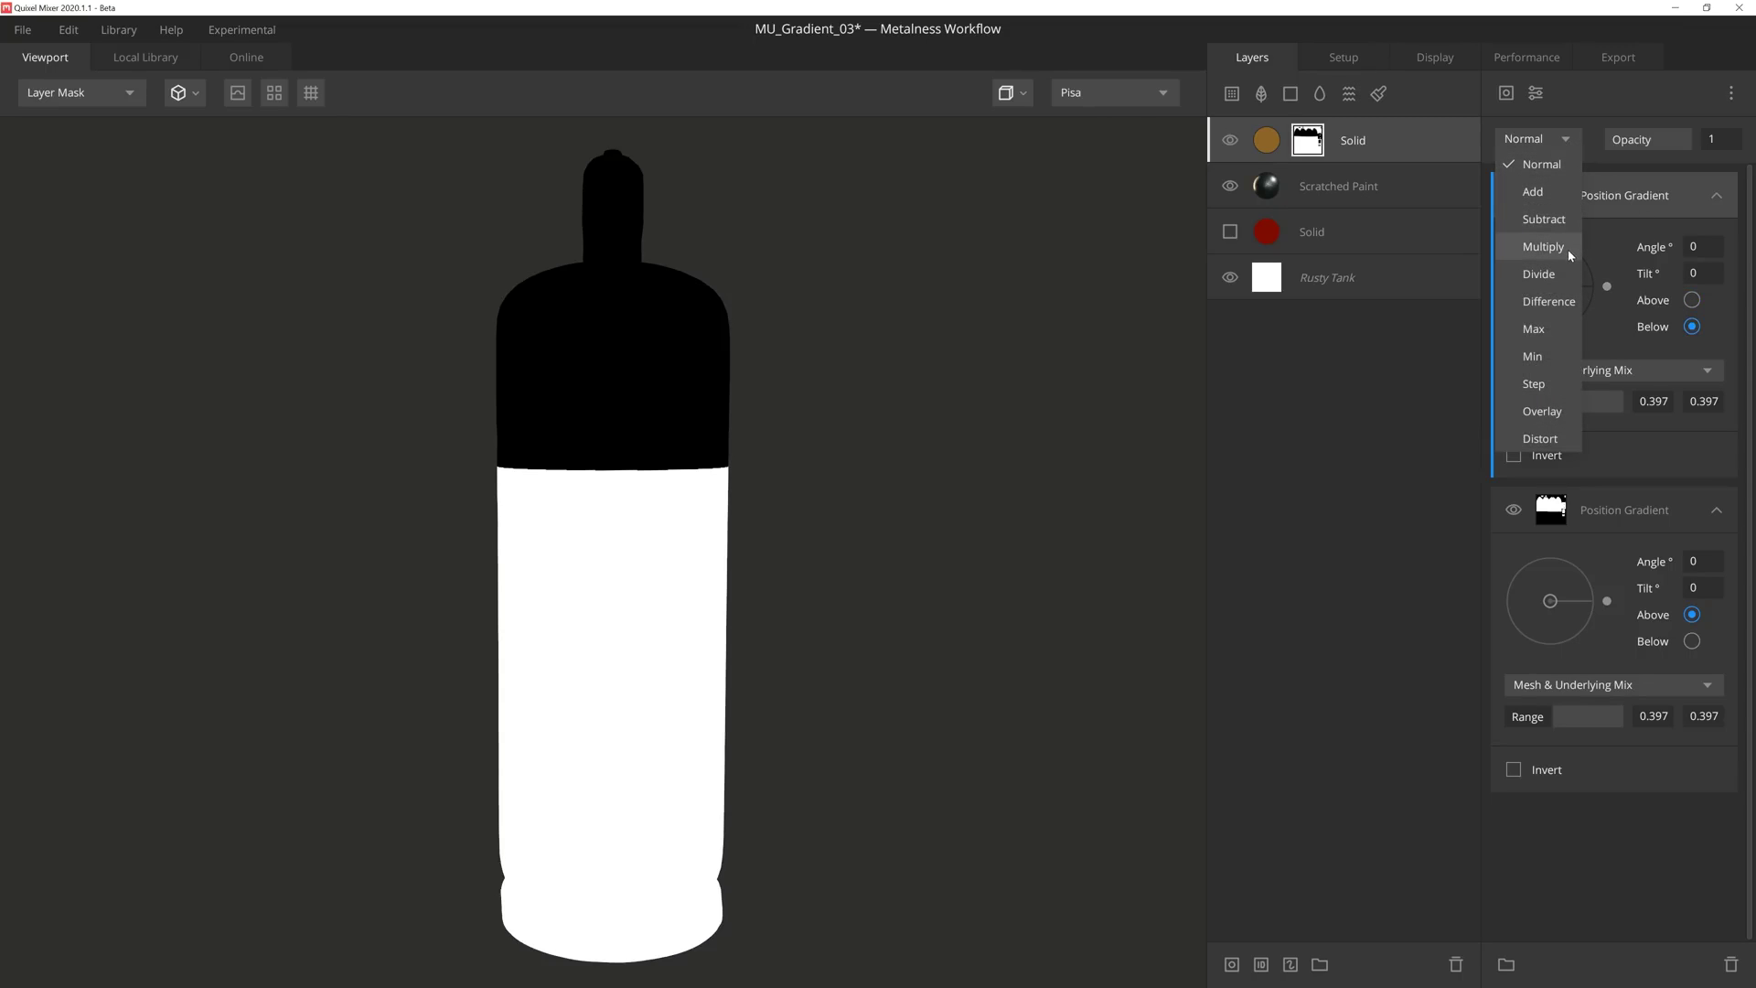
pyautogui.click(1543, 247)
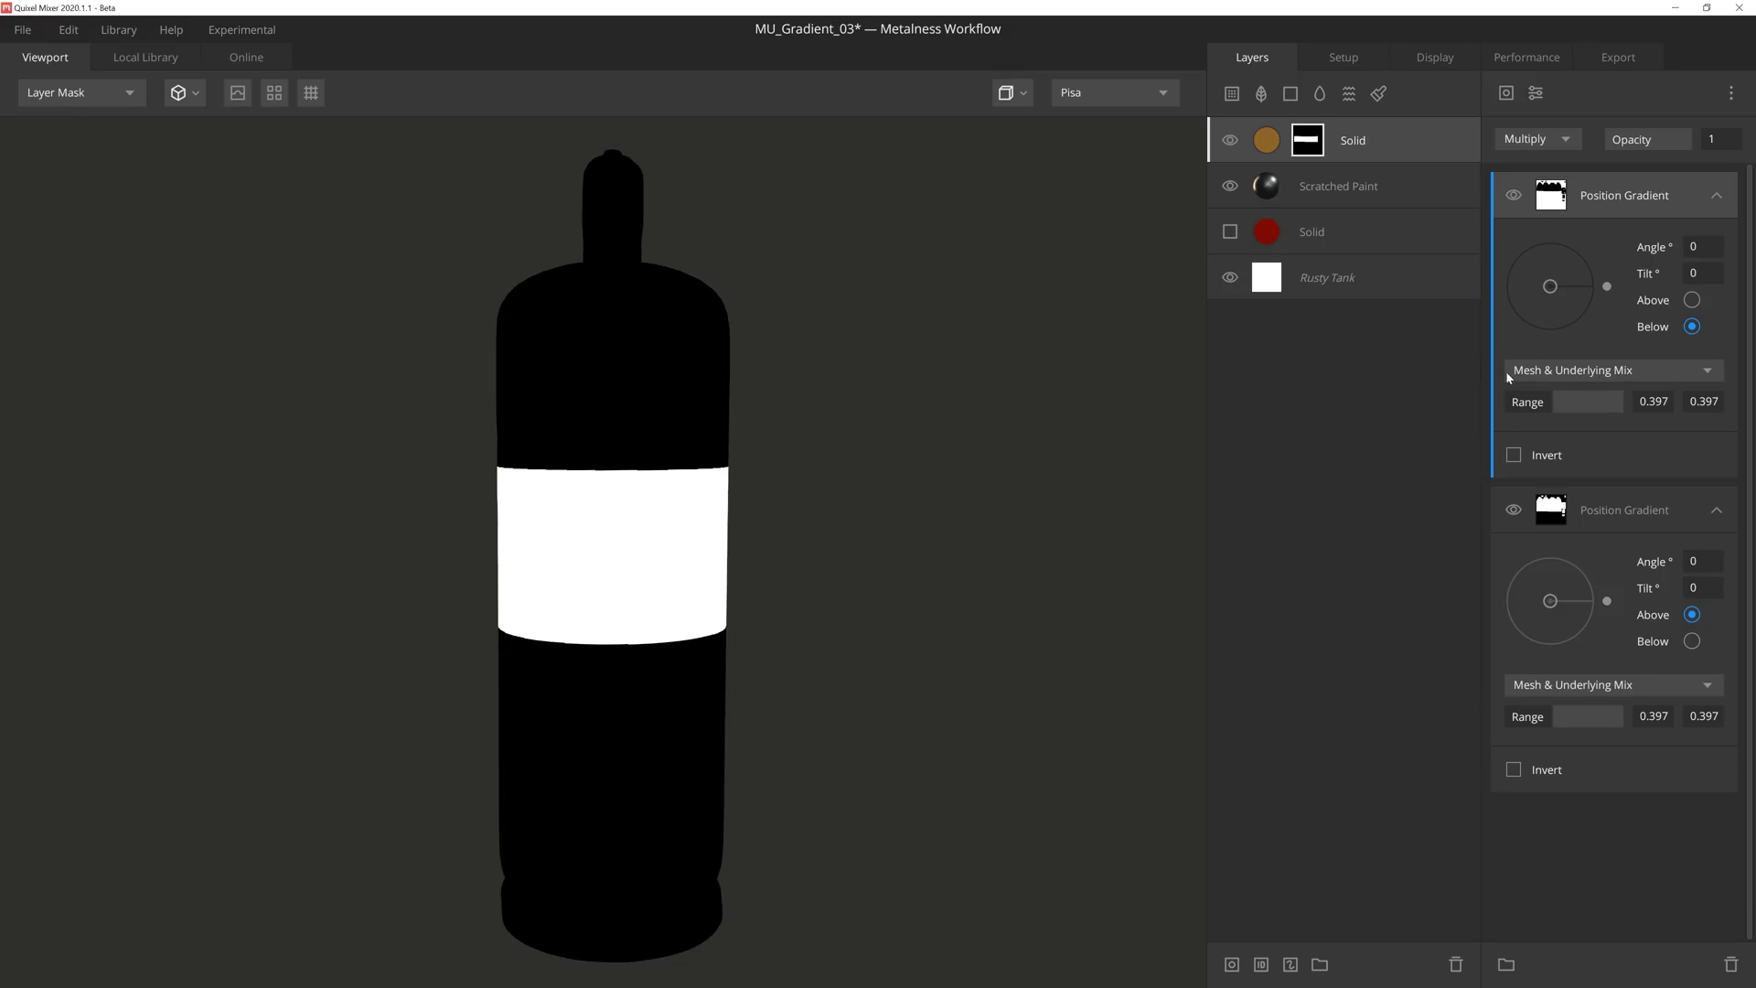
pyautogui.keyDown('shift'); pyautogui.moveTo(1556, 402); pyautogui.dragTo(1569, 402); pyautogui.keyUp('shift')
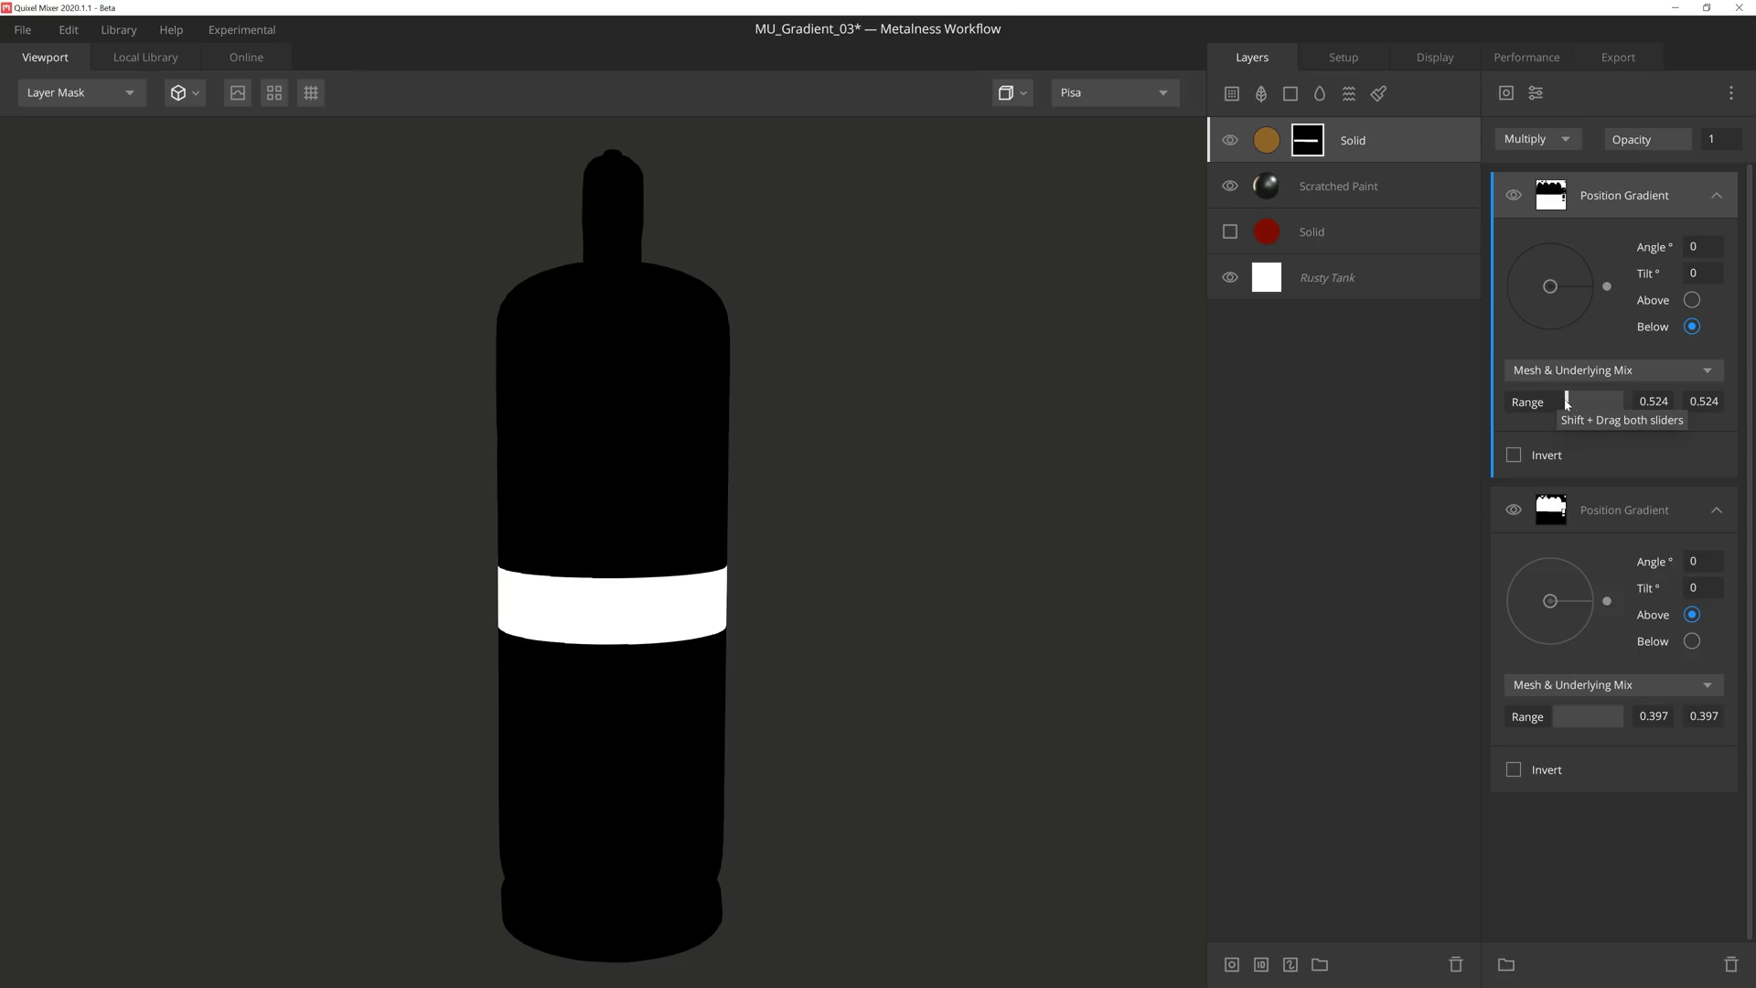
pyautogui.press('1')
pyautogui.moveTo(957, 475); pyautogui.dragTo(924, 490)
# Orbit and spin the gas canister to inspect the orange stripe
pyautogui.moveTo(924, 490); pyautogui.dragTo(918, 492)
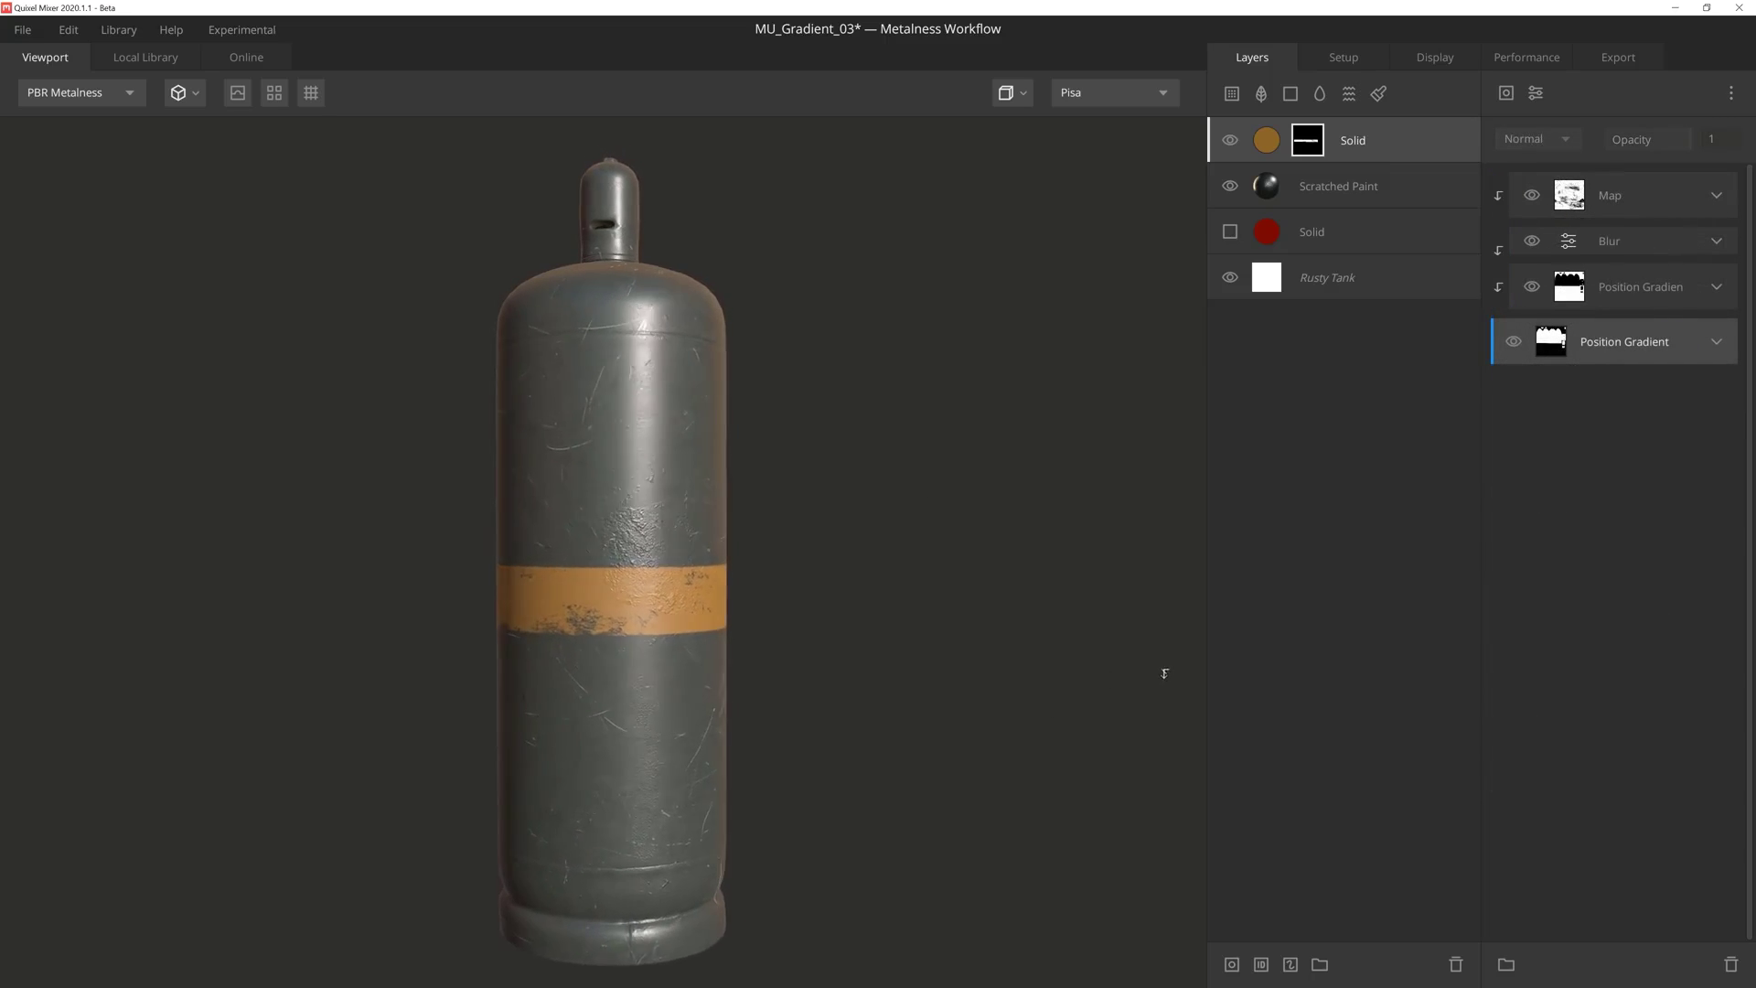
pyautogui.moveTo(1165, 673); pyautogui.dragTo(203, 682)
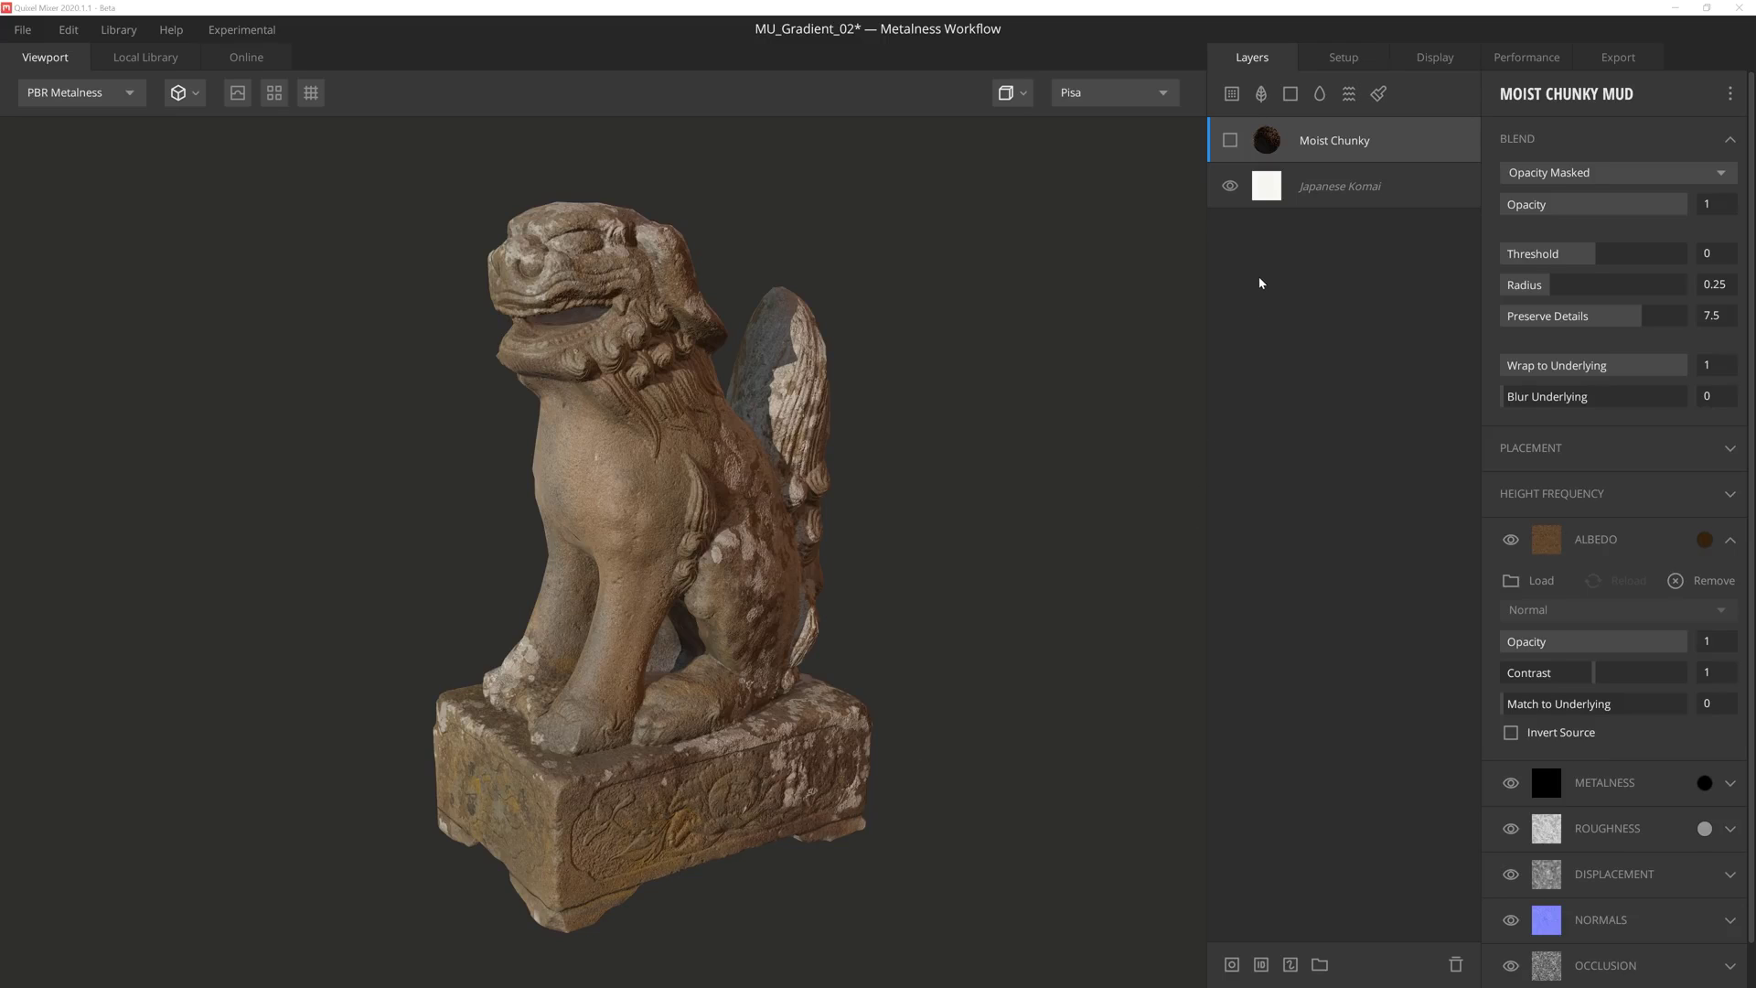
# Show Moist Chunky and mask it with a Below Position Gradient, range 0.5–1
pyautogui.click(1231, 142)
pyautogui.click(1231, 965)
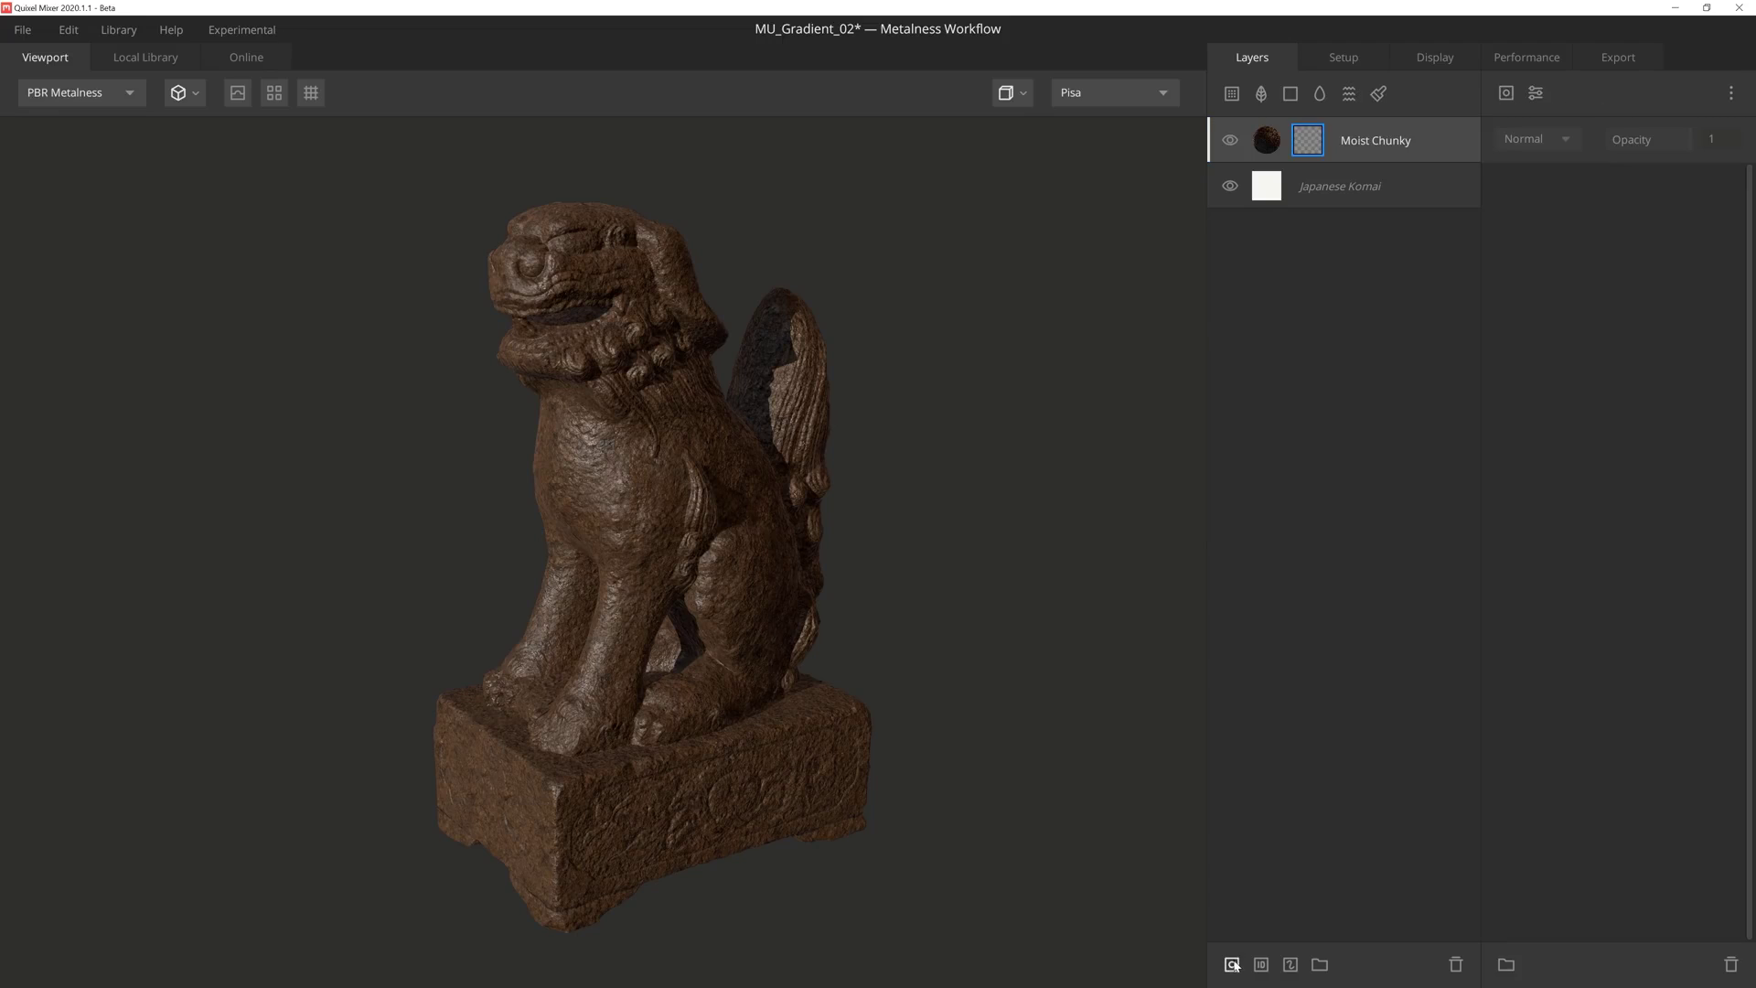
pyautogui.click(1505, 93)
pyautogui.click(1548, 283)
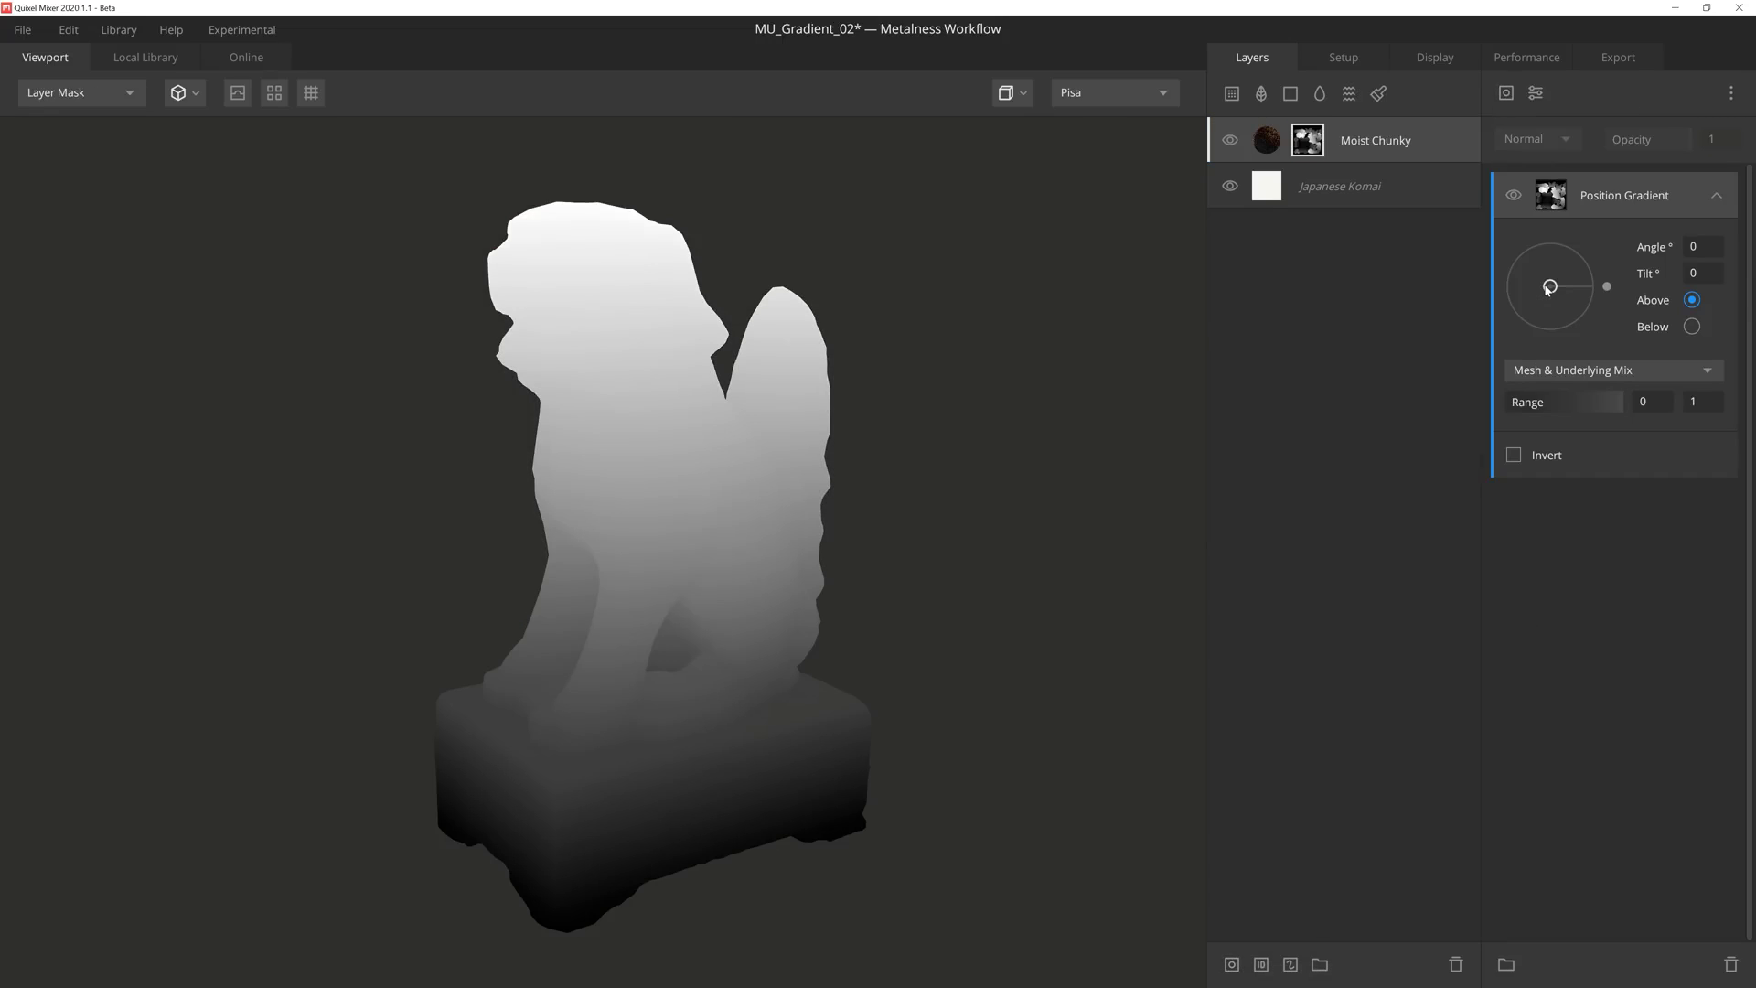
pyautogui.click(1692, 327)
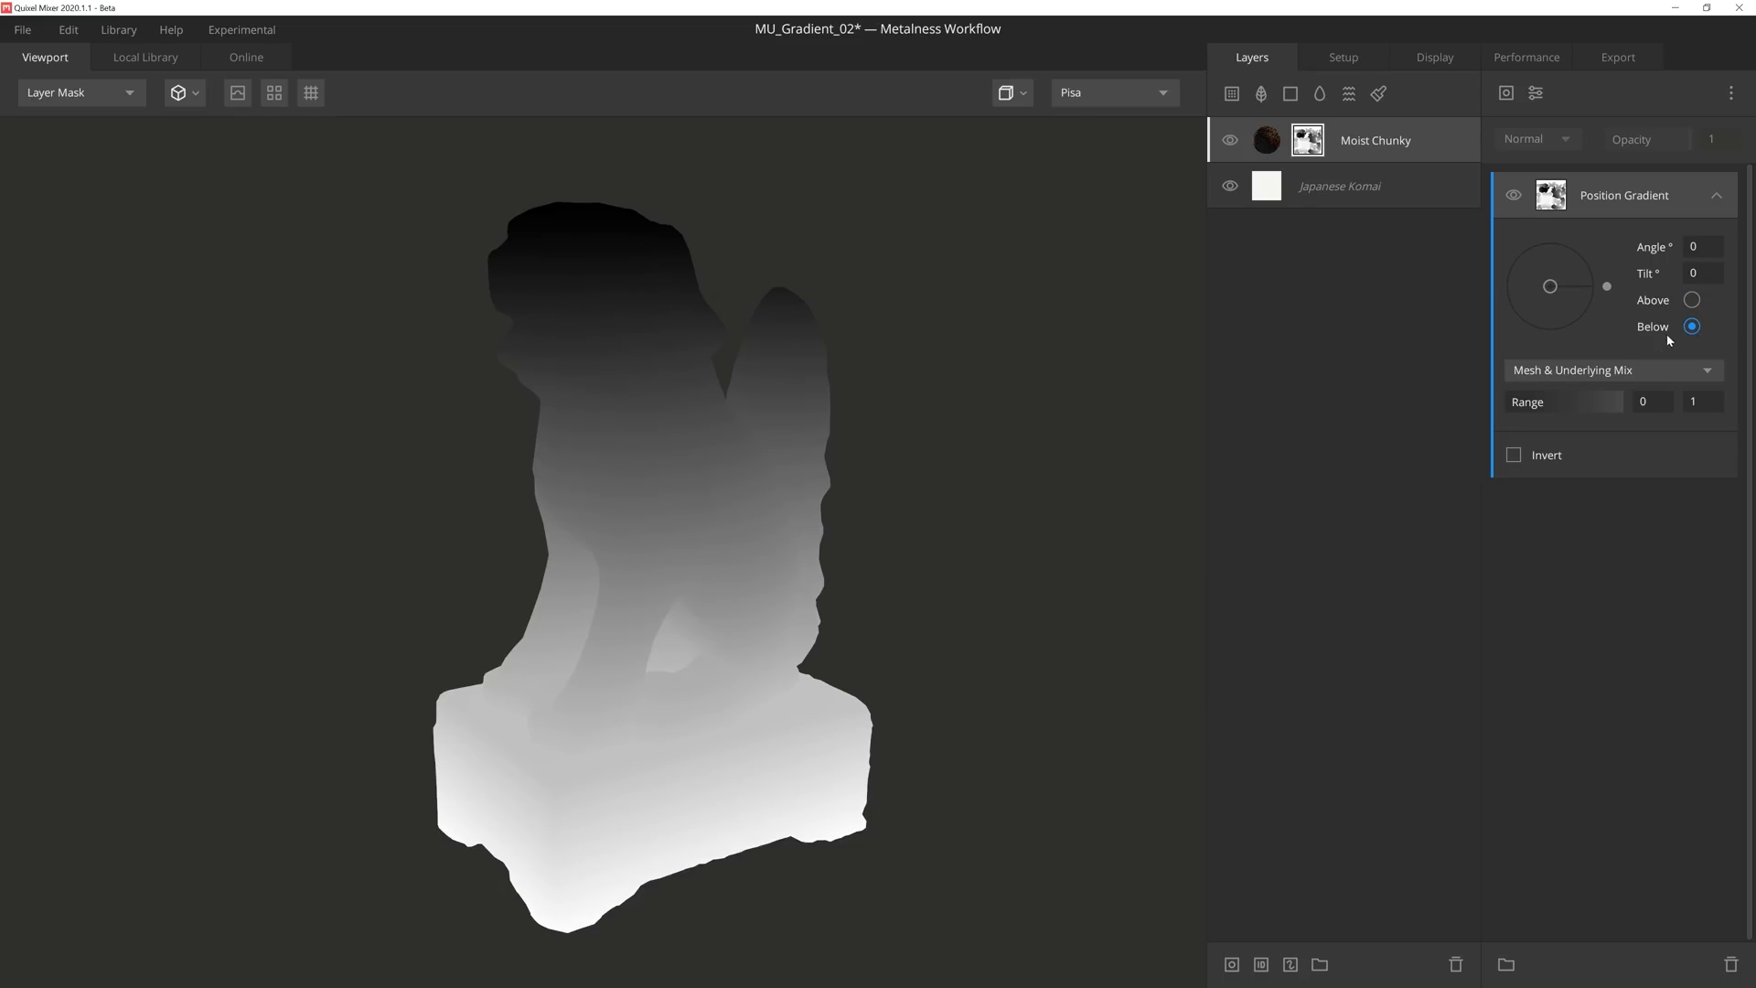
pyautogui.moveTo(1507, 406); pyautogui.dragTo(1564, 416)
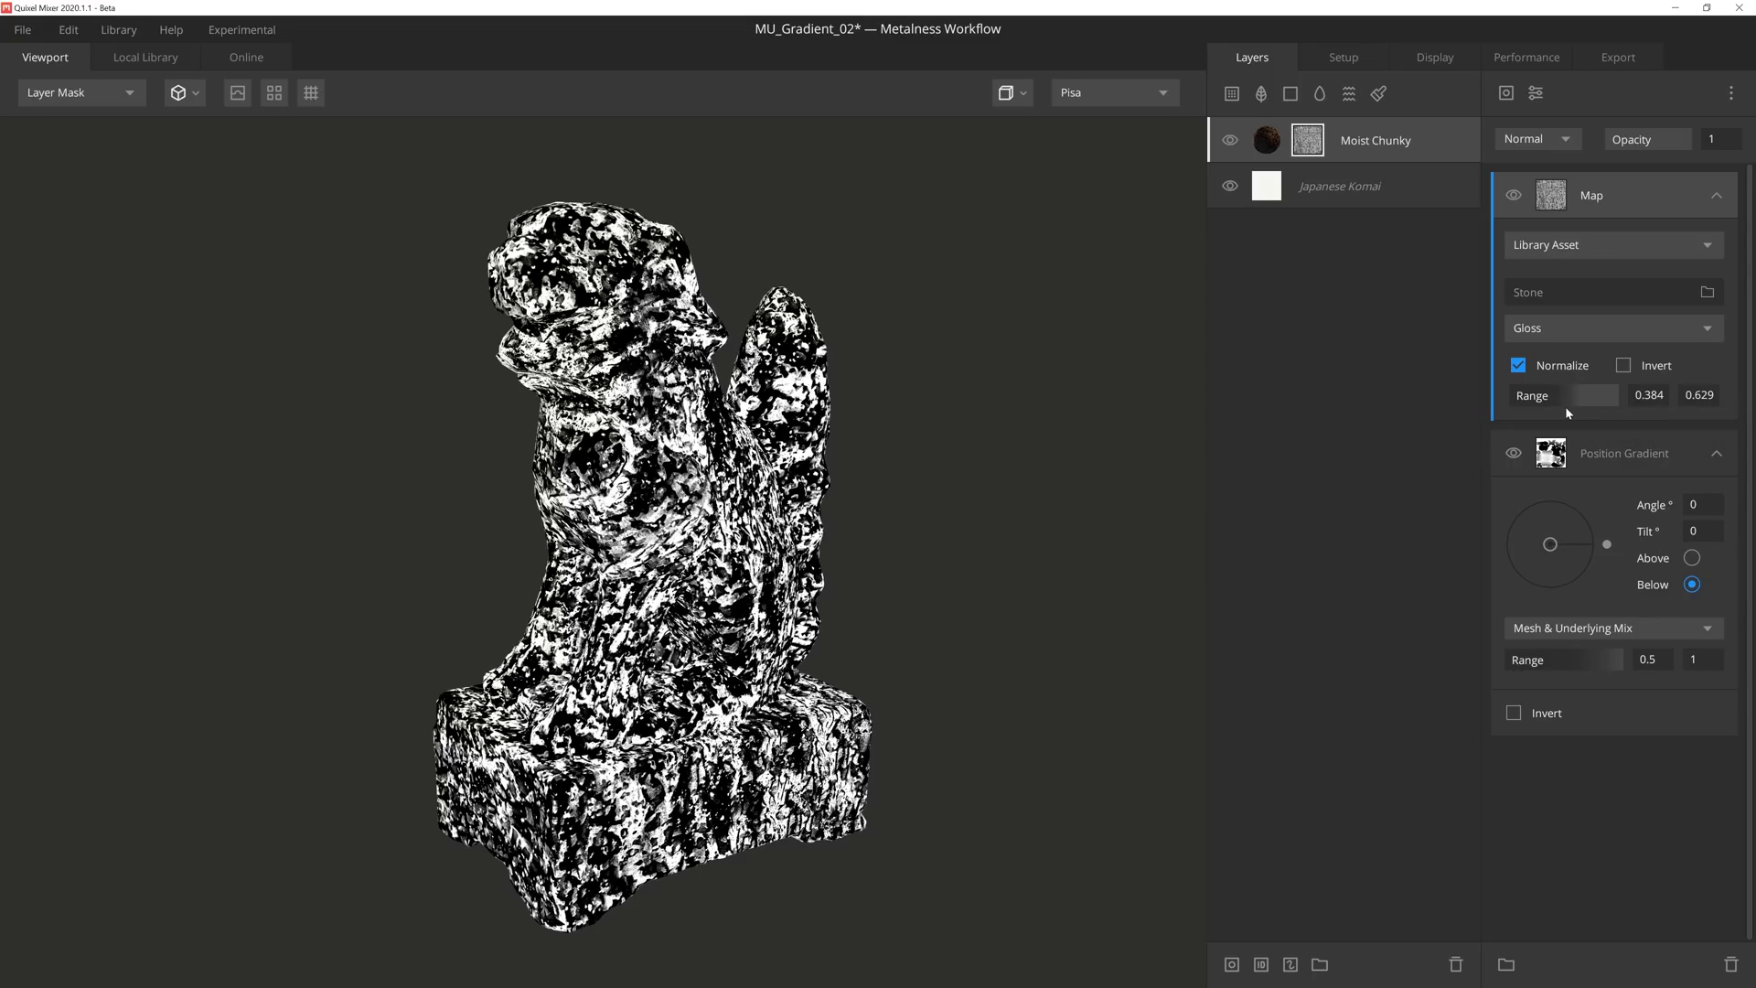
# Set the Stone map to Add, then add an inverted Position Gradient blended with Multiply
pyautogui.click(1529, 139)
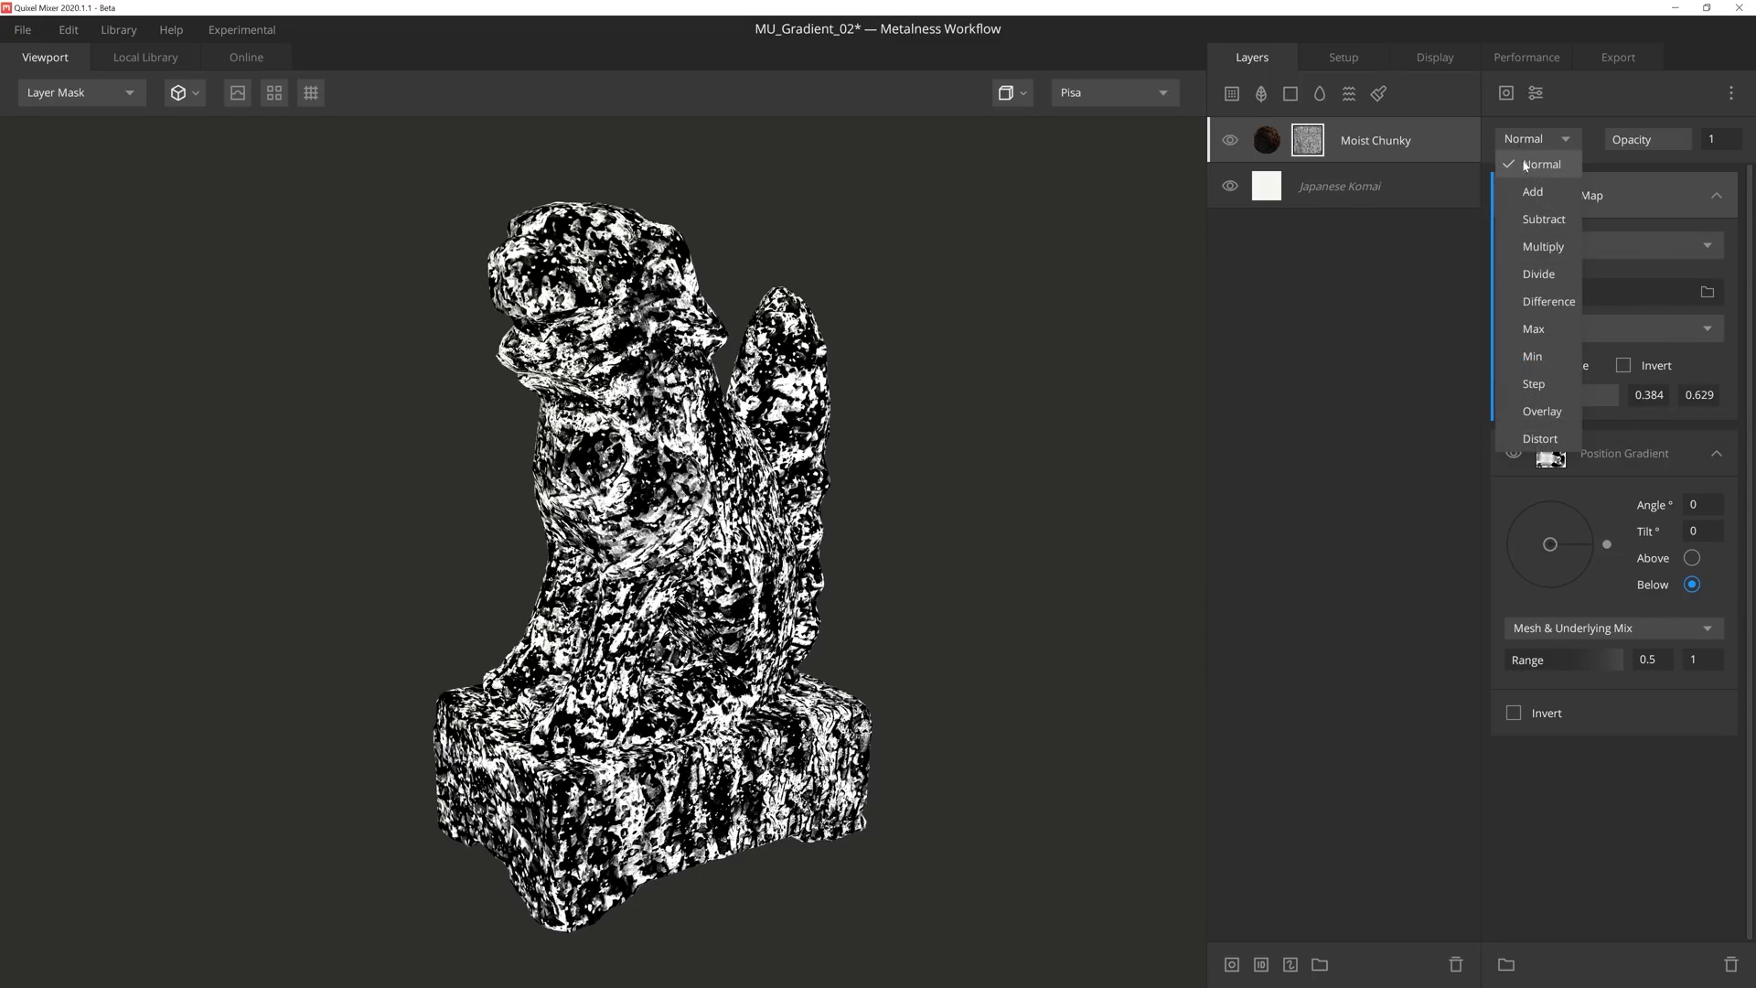
pyautogui.click(1534, 193)
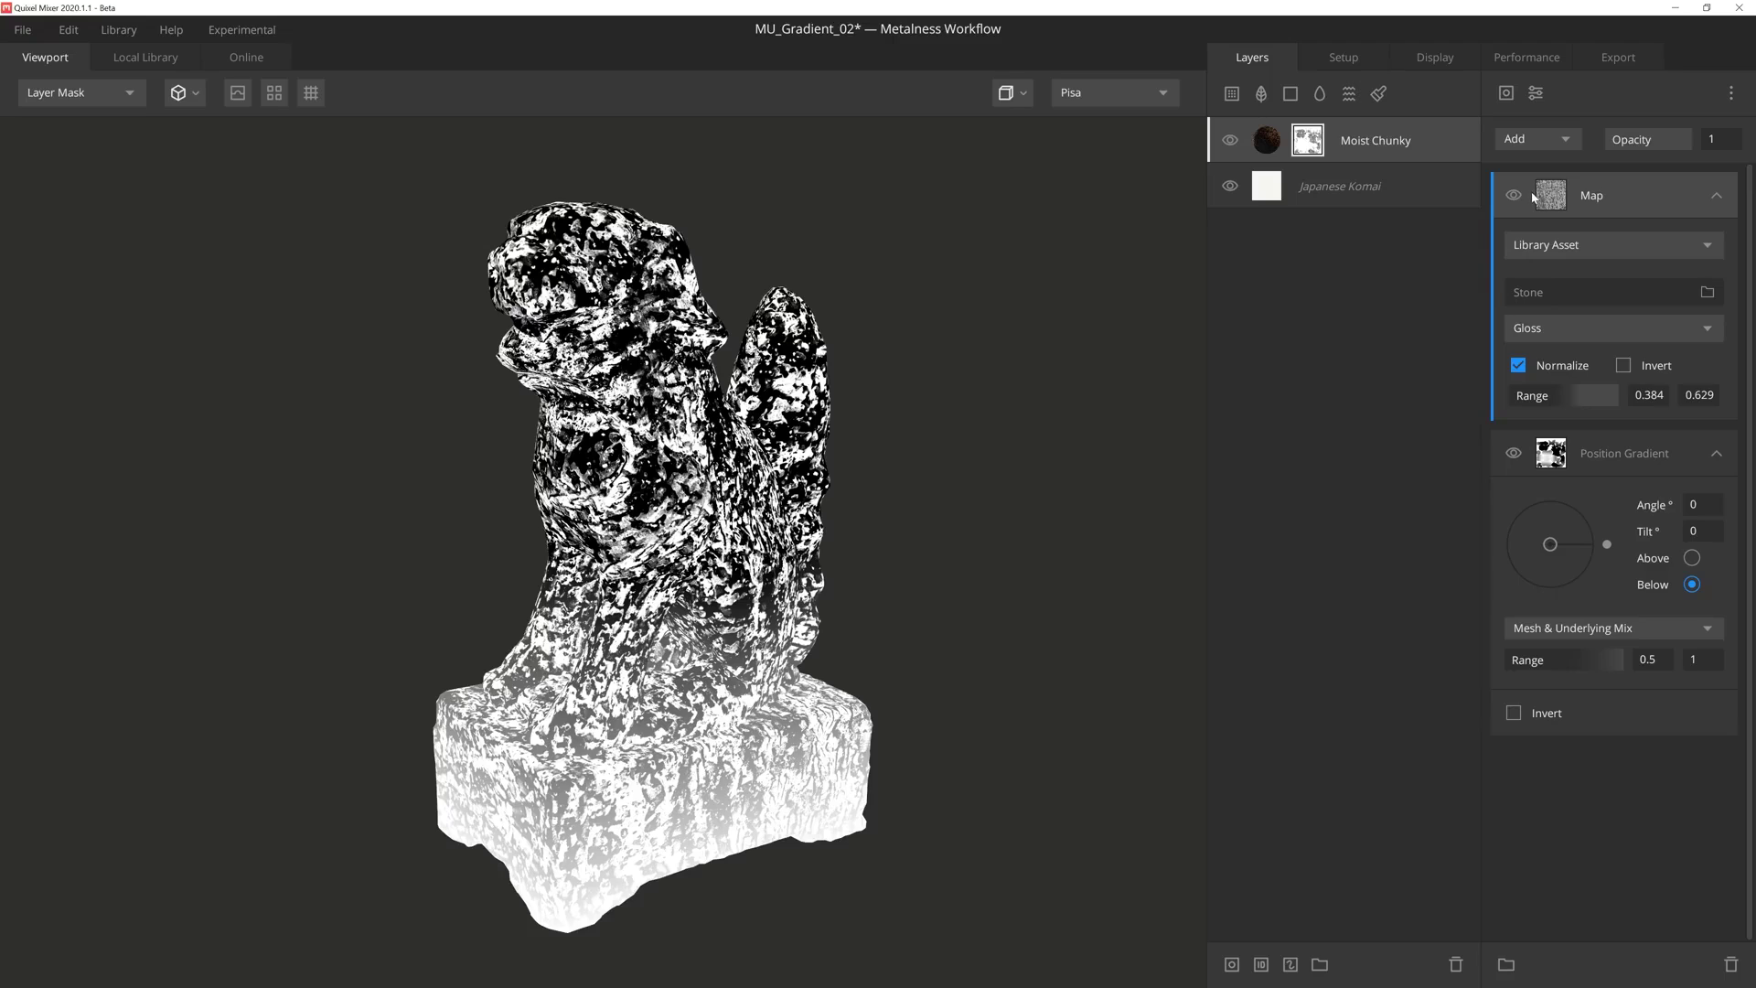
pyautogui.click(1506, 92)
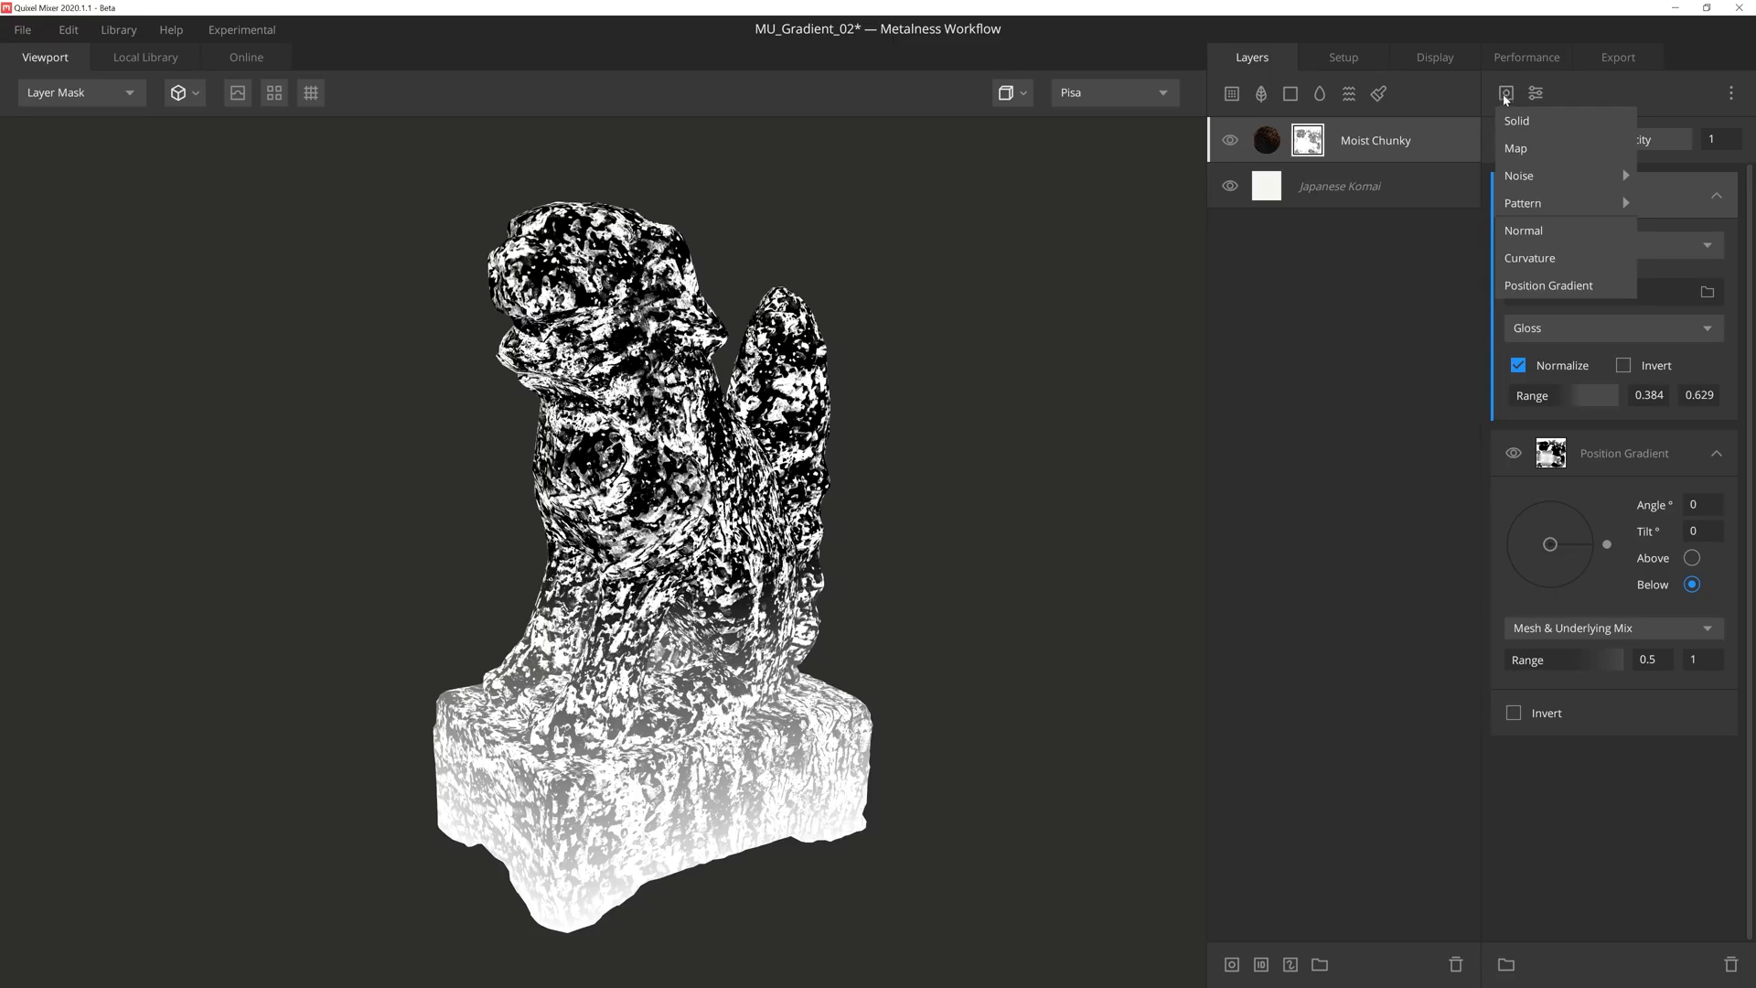
pyautogui.click(1545, 285)
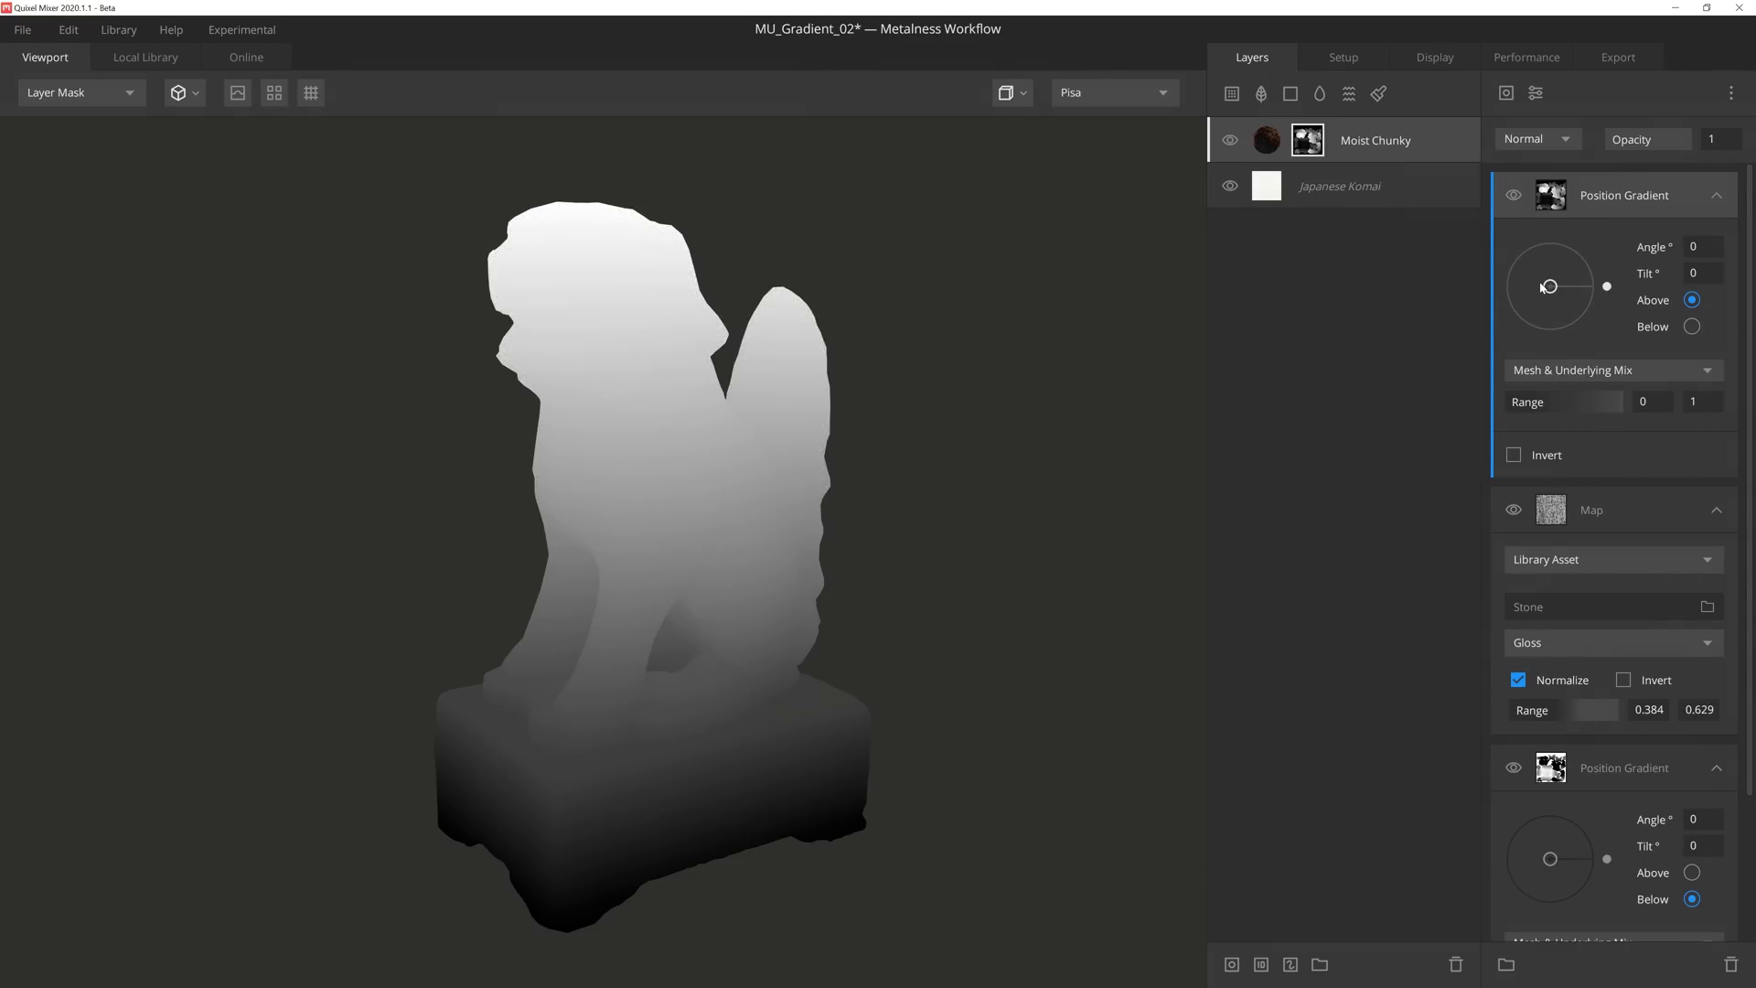
pyautogui.click(1513, 454)
pyautogui.click(1543, 138)
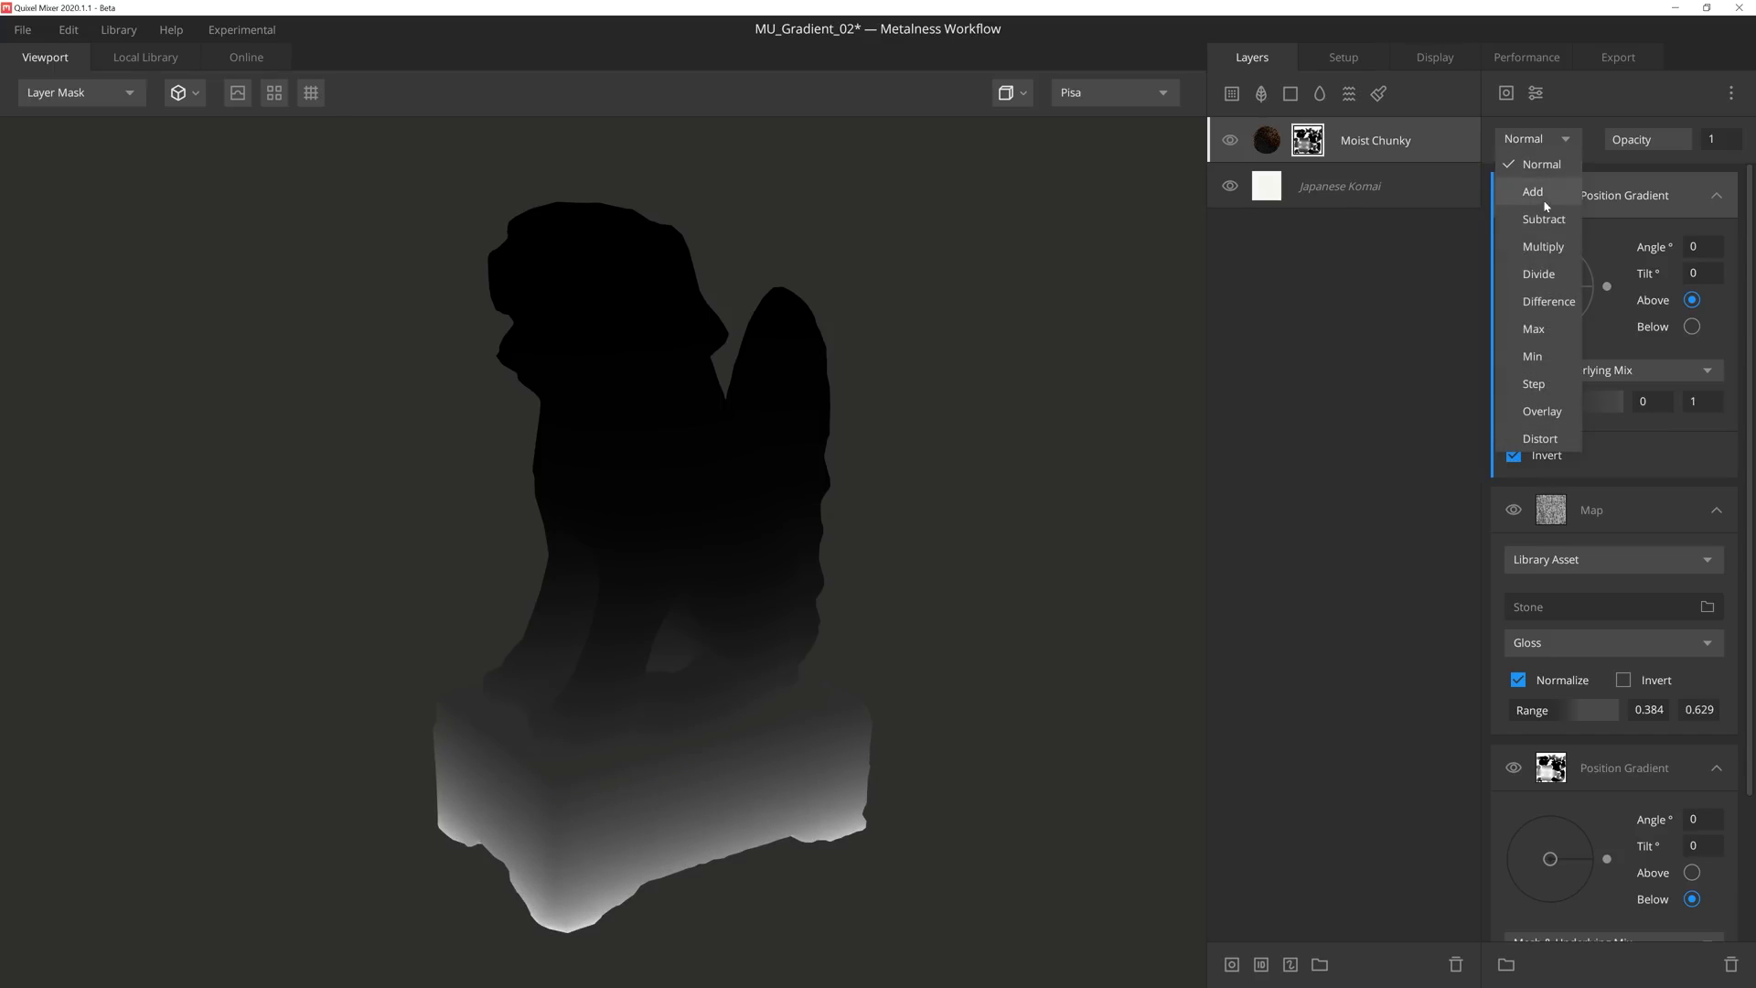
pyautogui.click(1543, 254)
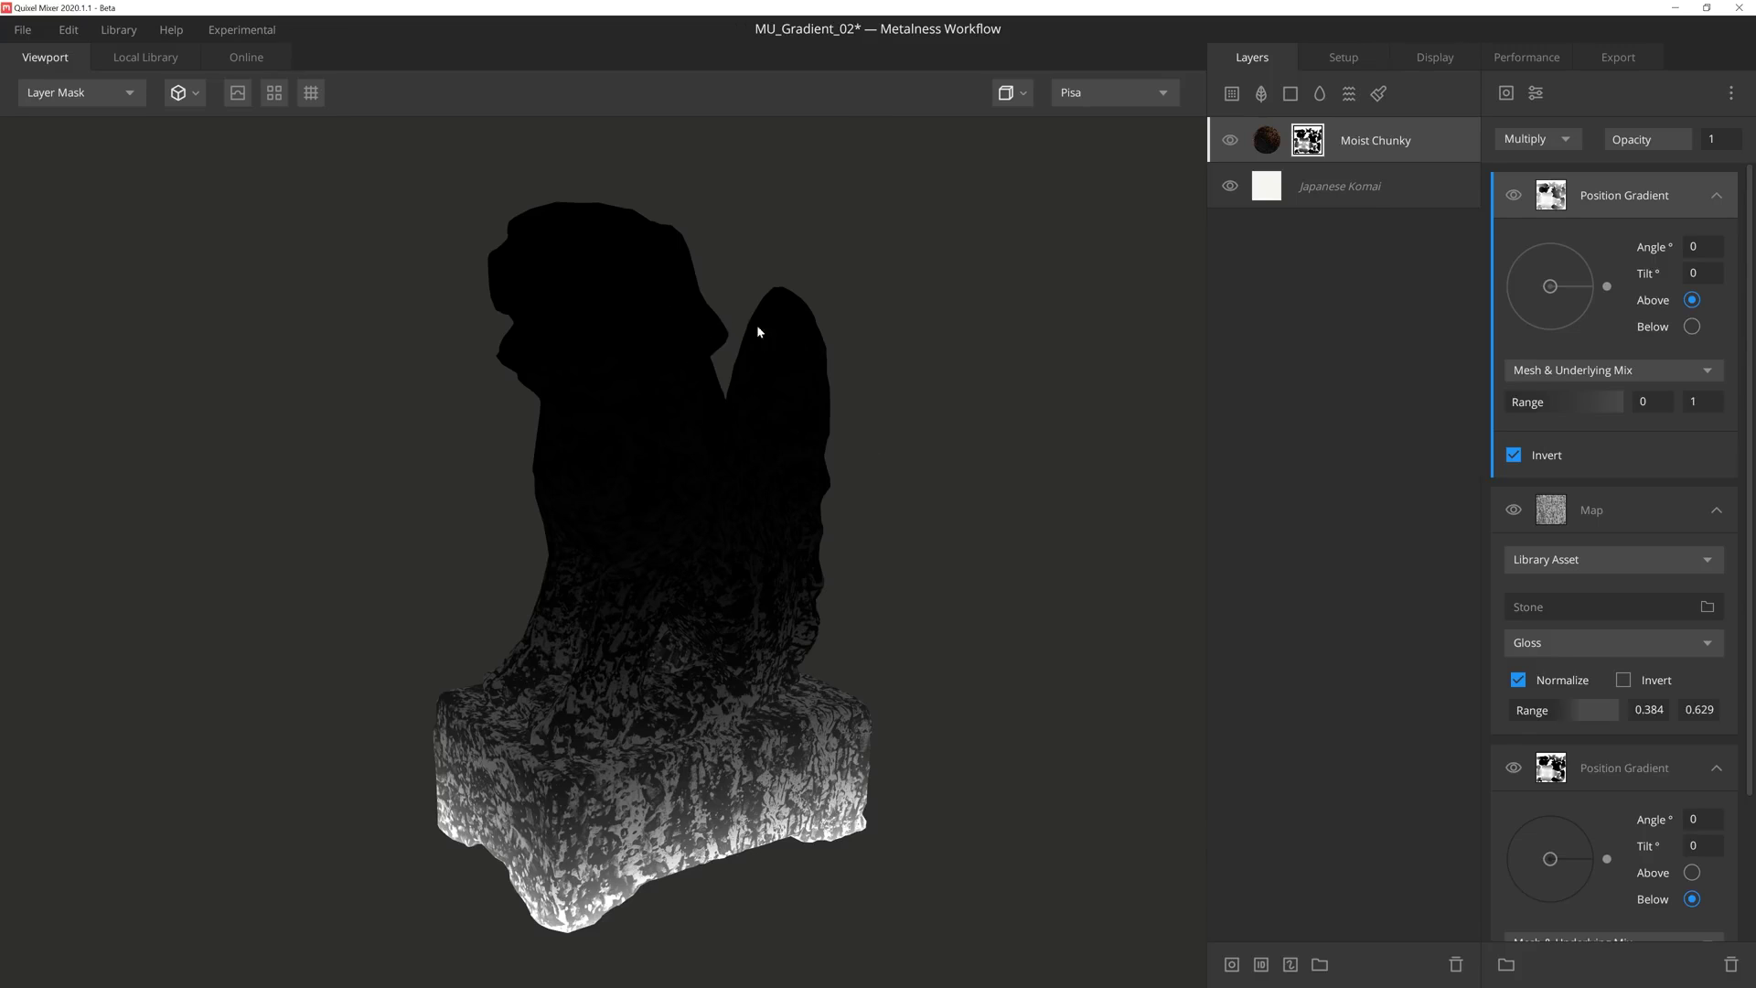
# Add a Gradient Remap modifier with range 0.175–0.333 to harden the mud edge
pyautogui.click(1535, 92)
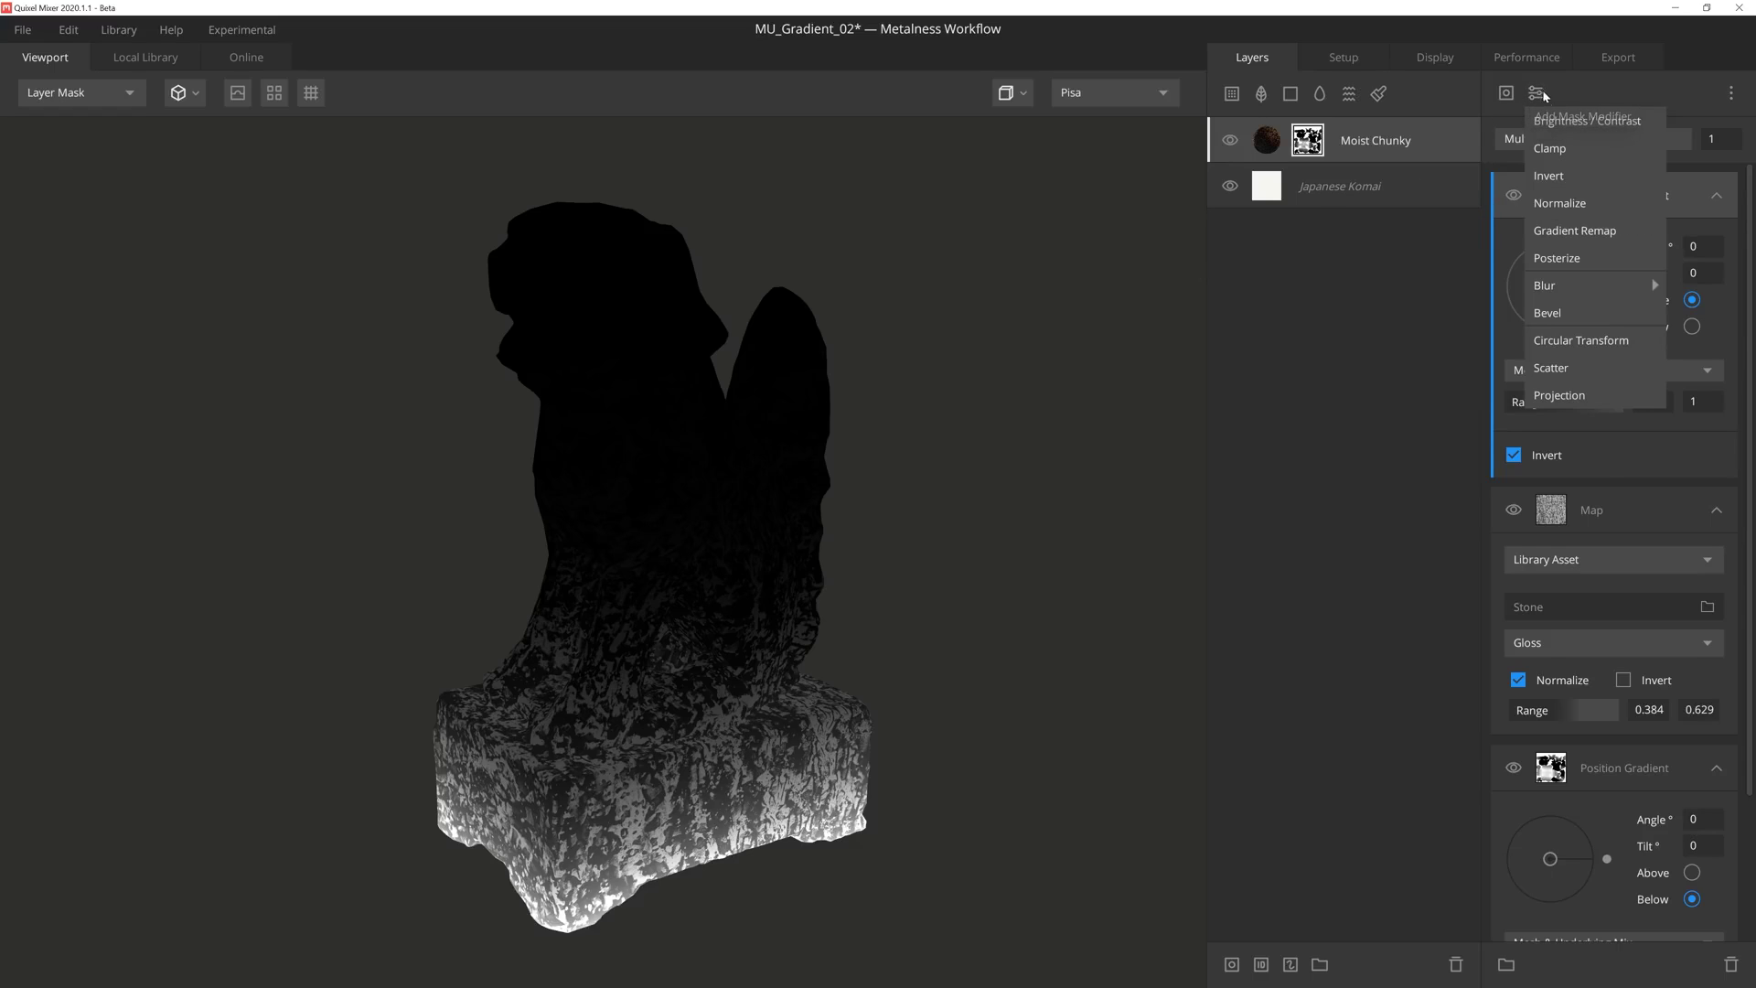
pyautogui.click(1588, 231)
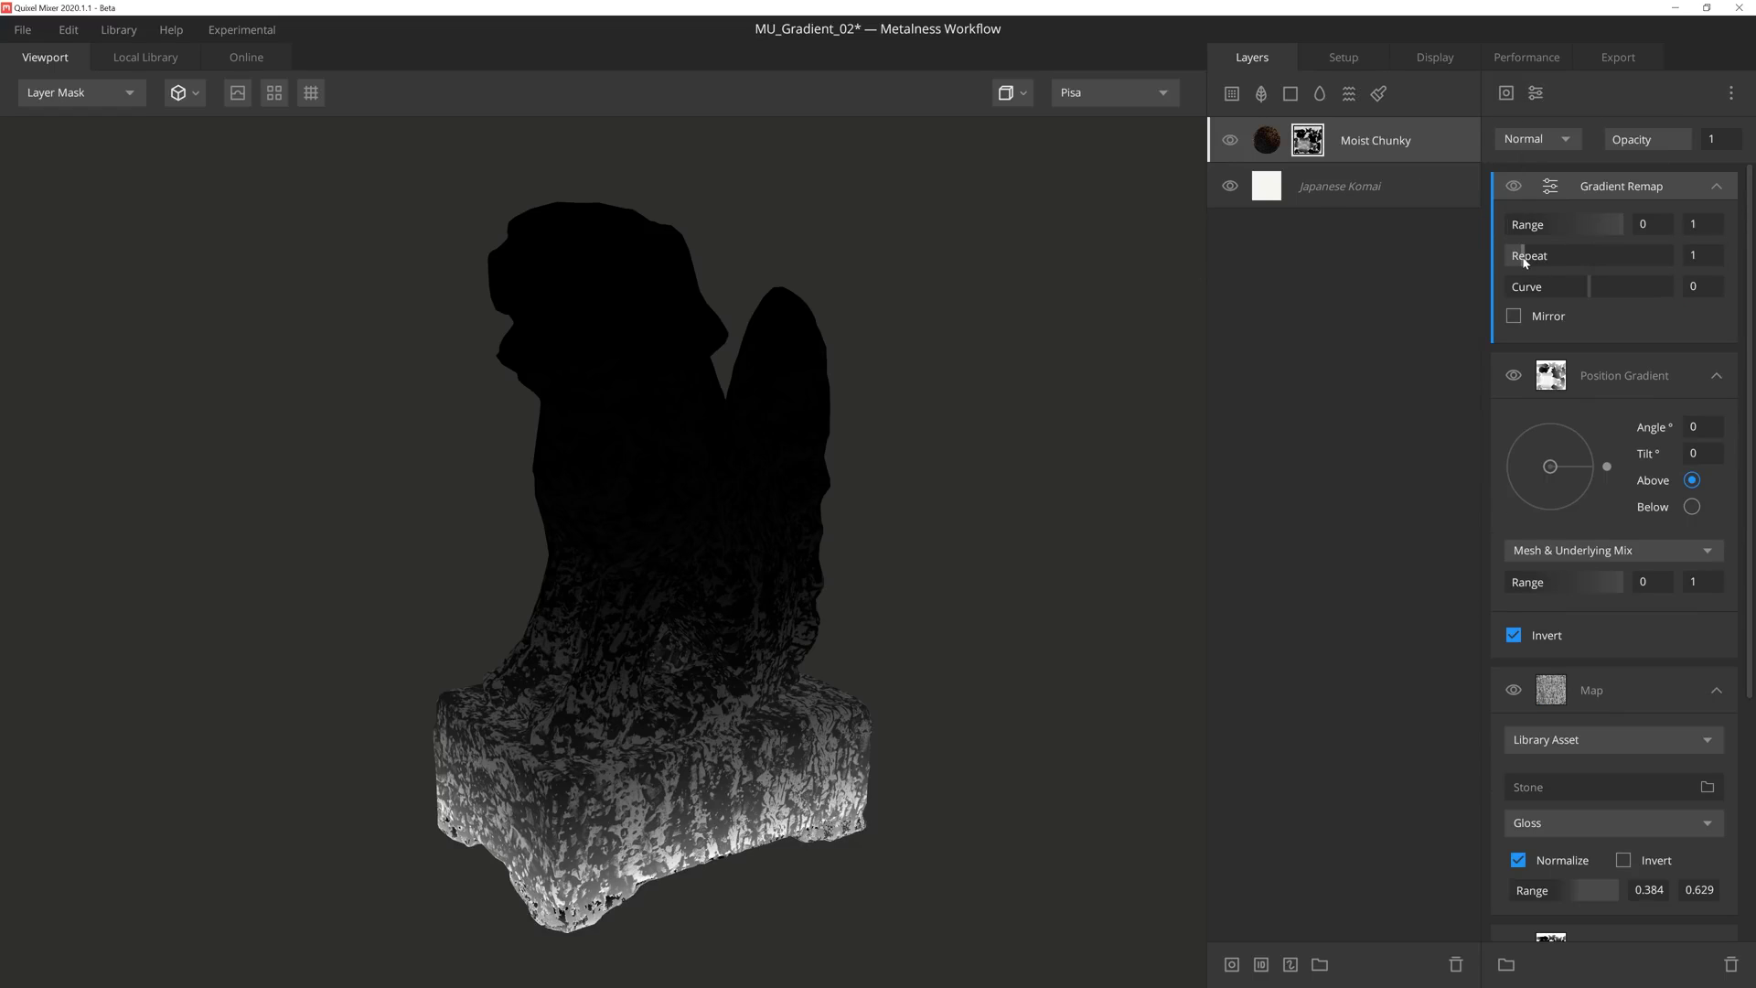
pyautogui.moveTo(1509, 227); pyautogui.dragTo(1545, 223)
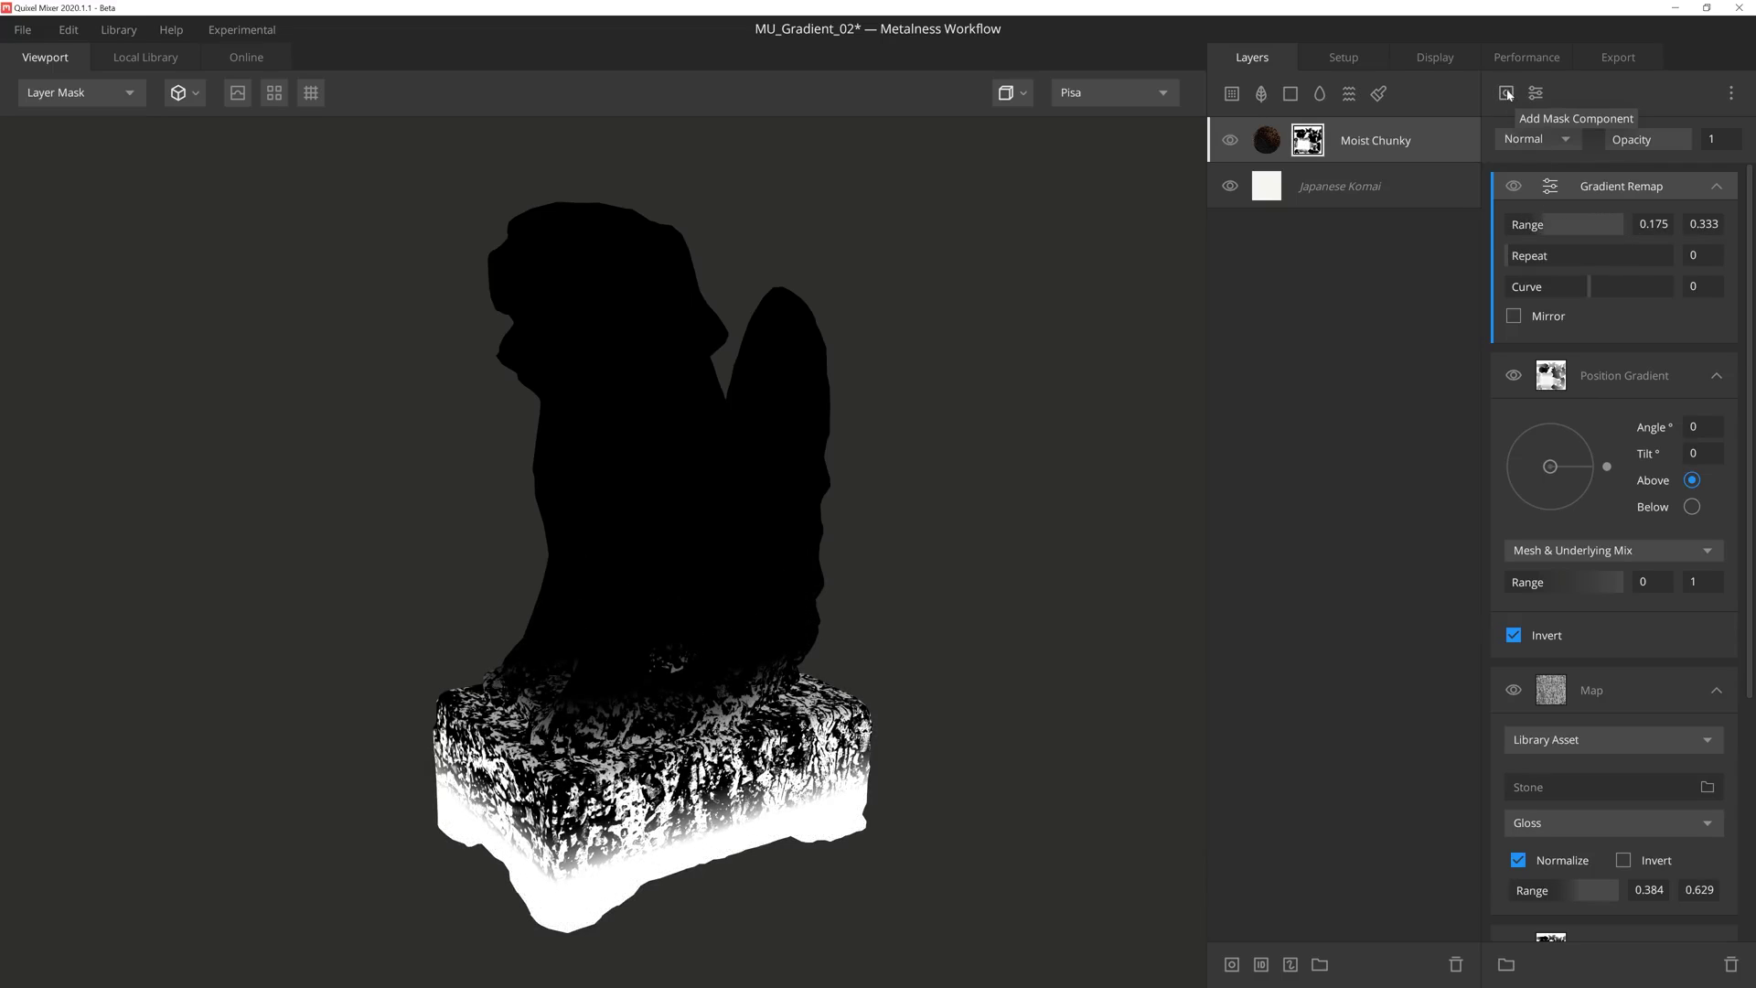
# Add a Cavities Only Curvature component, levels 0.012–0.135, blended Add at 0.604 opacity
pyautogui.click(1505, 93)
pyautogui.click(1530, 258)
pyautogui.click(1533, 247)
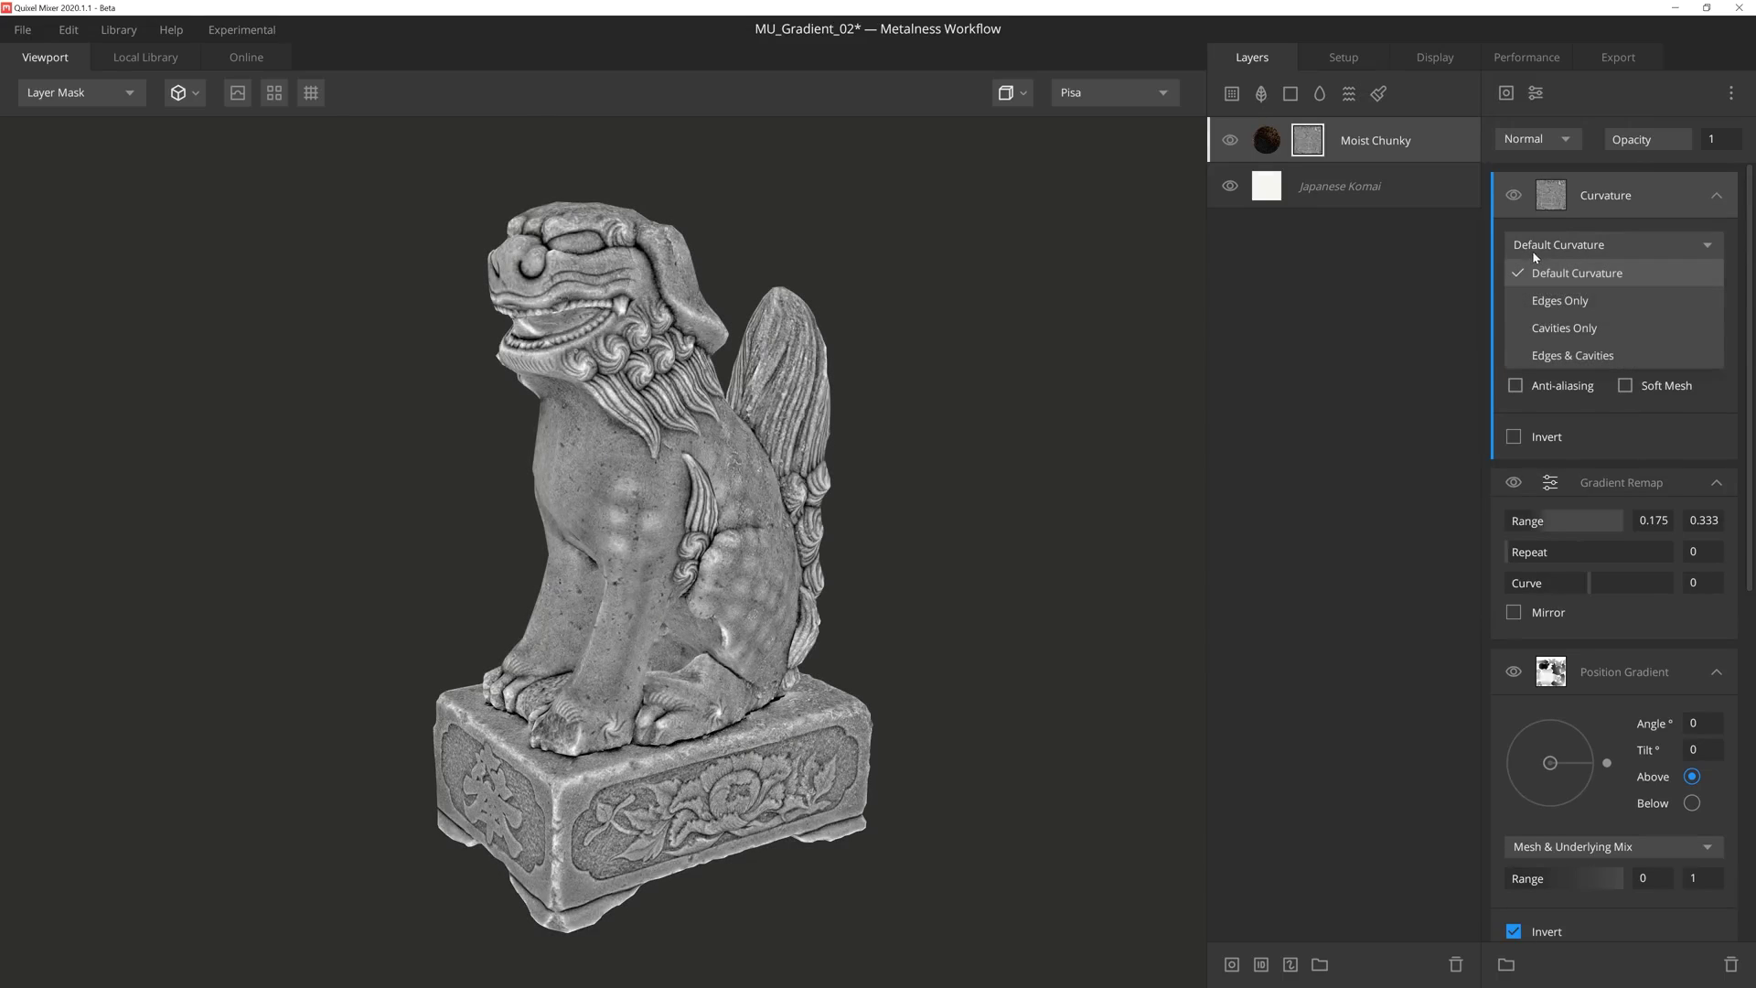
pyautogui.click(1595, 327)
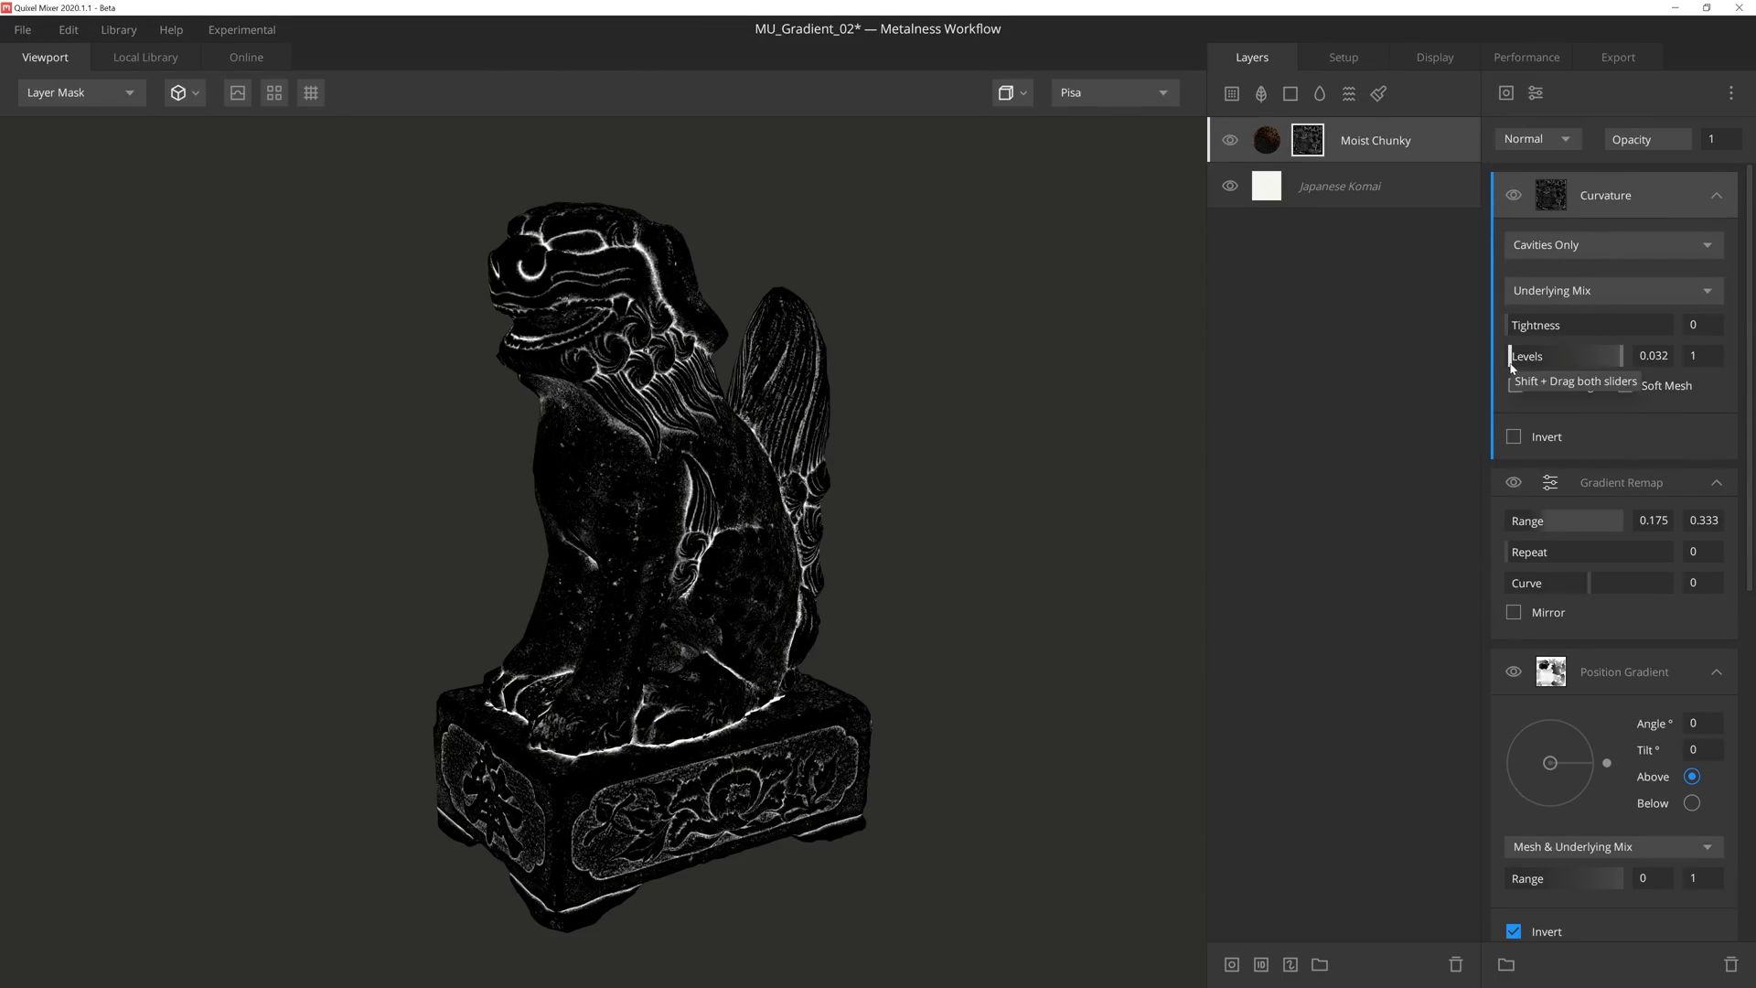
pyautogui.moveTo(1621, 356); pyautogui.dragTo(1520, 356)
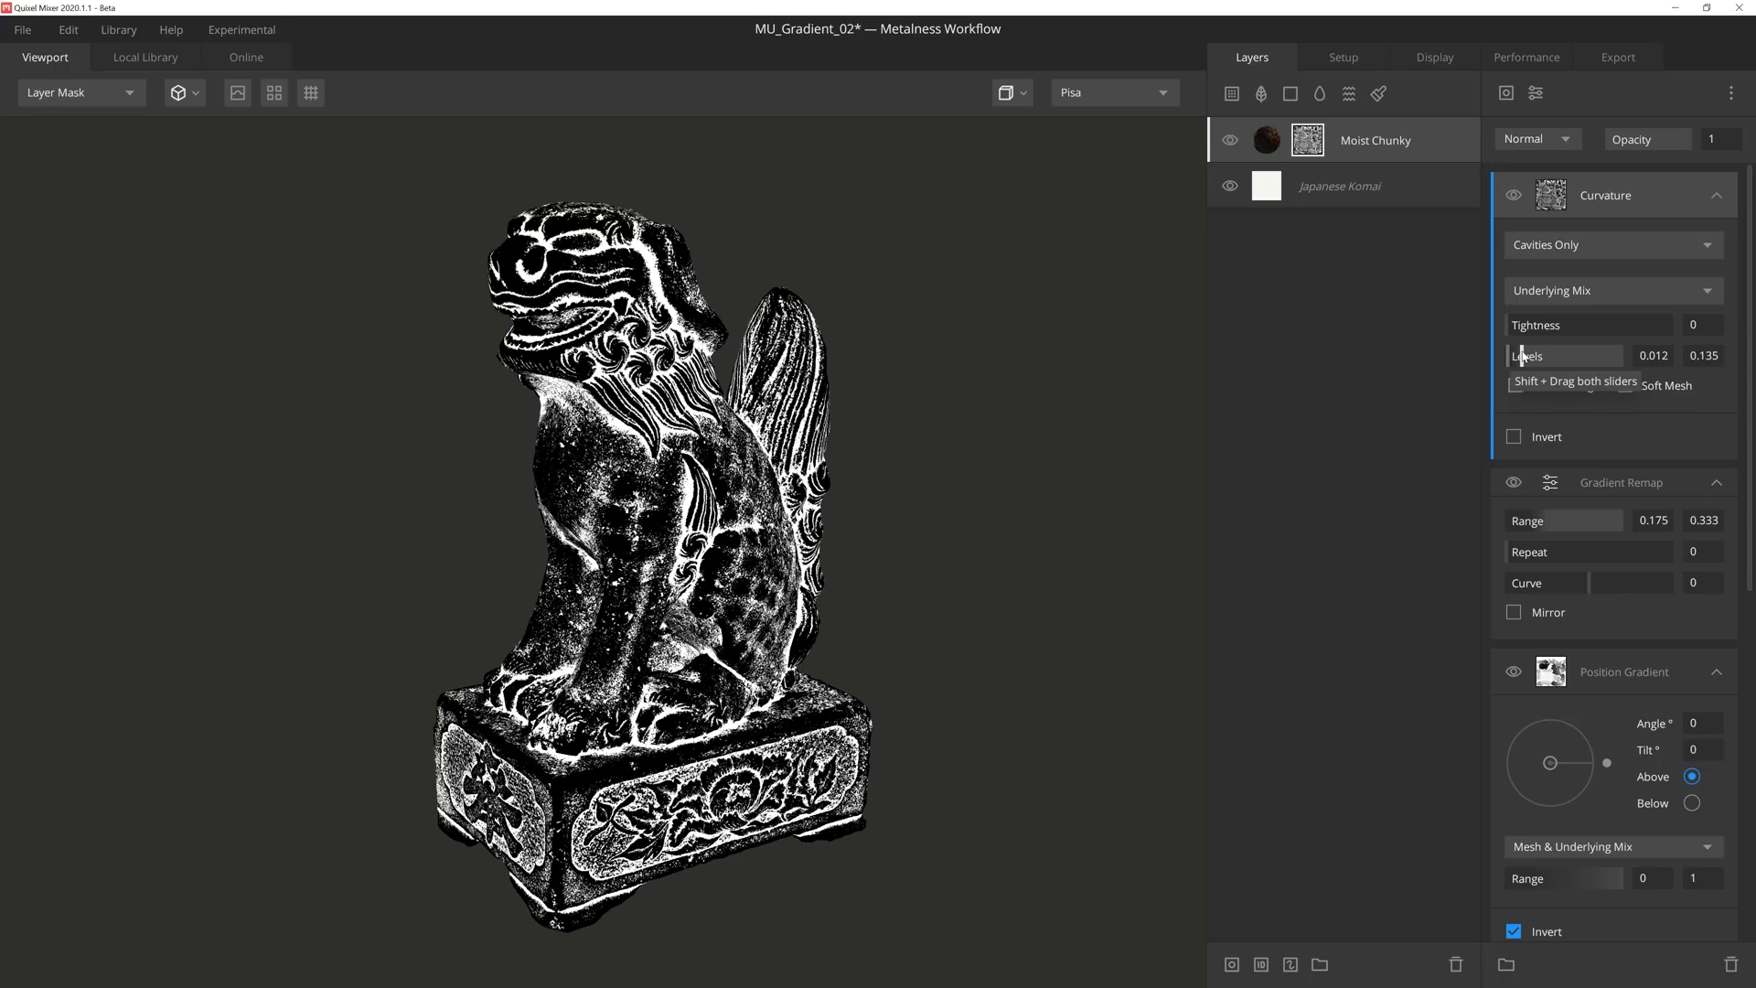
pyautogui.click(1539, 139)
pyautogui.click(1533, 192)
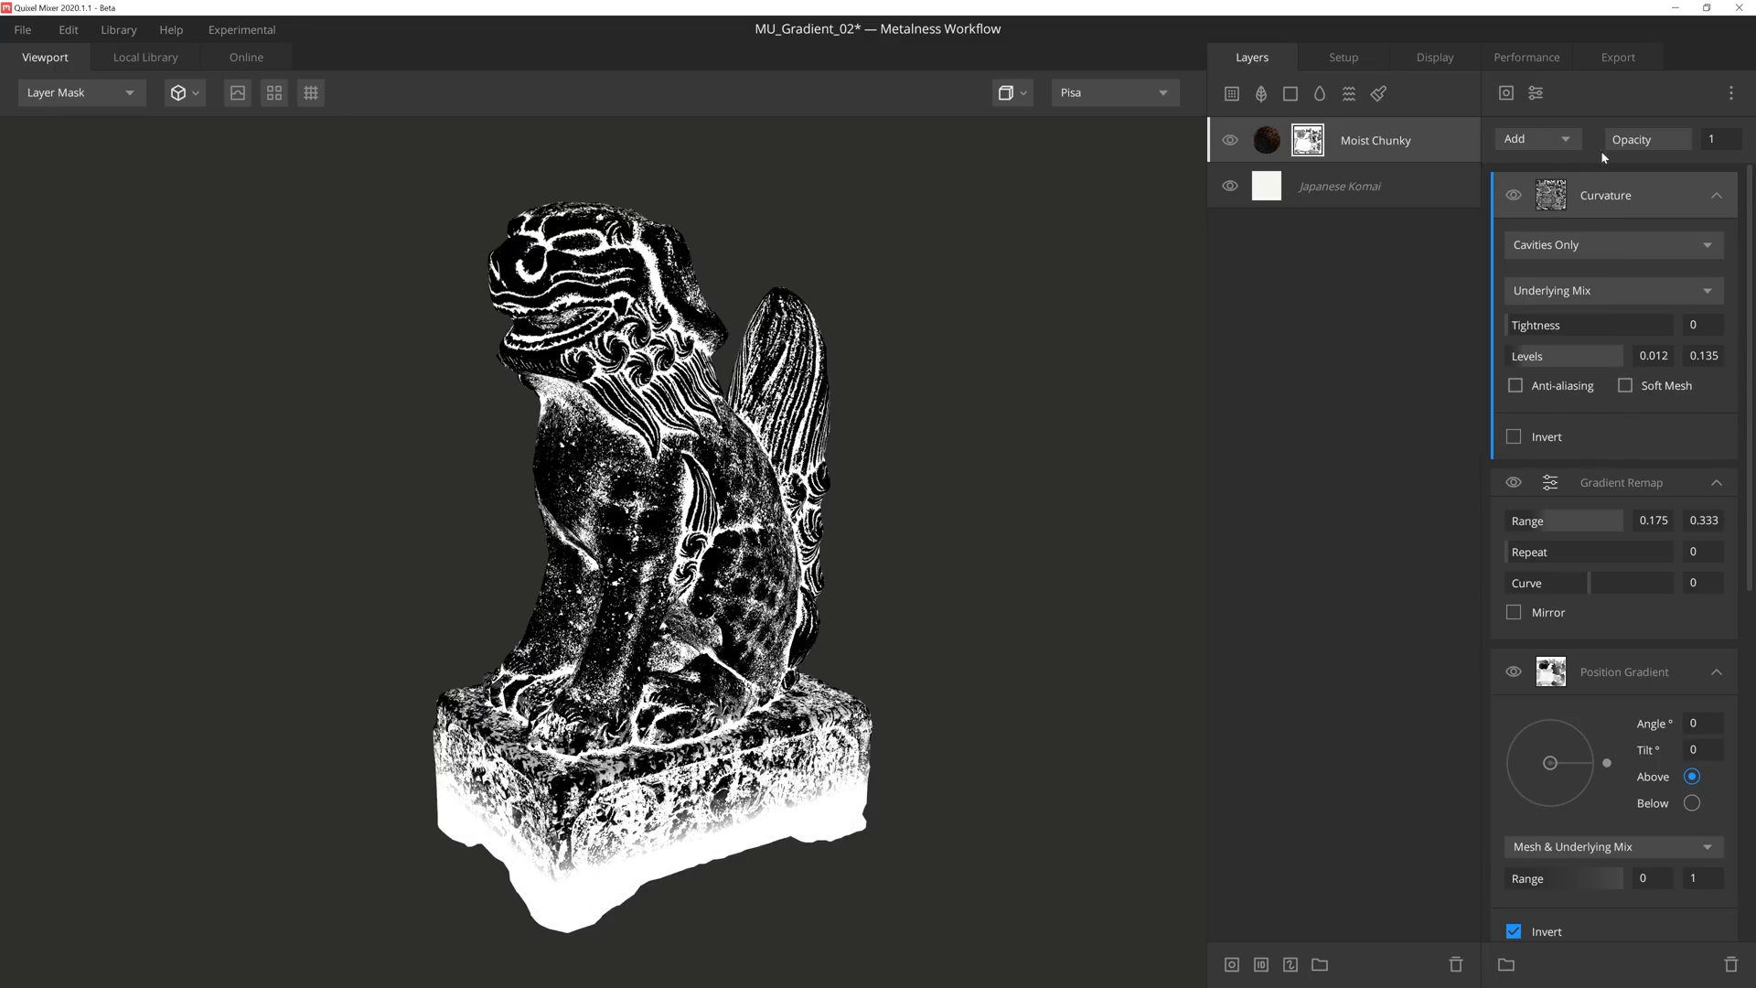
pyautogui.moveTo(1606, 146); pyautogui.dragTo(1658, 140)
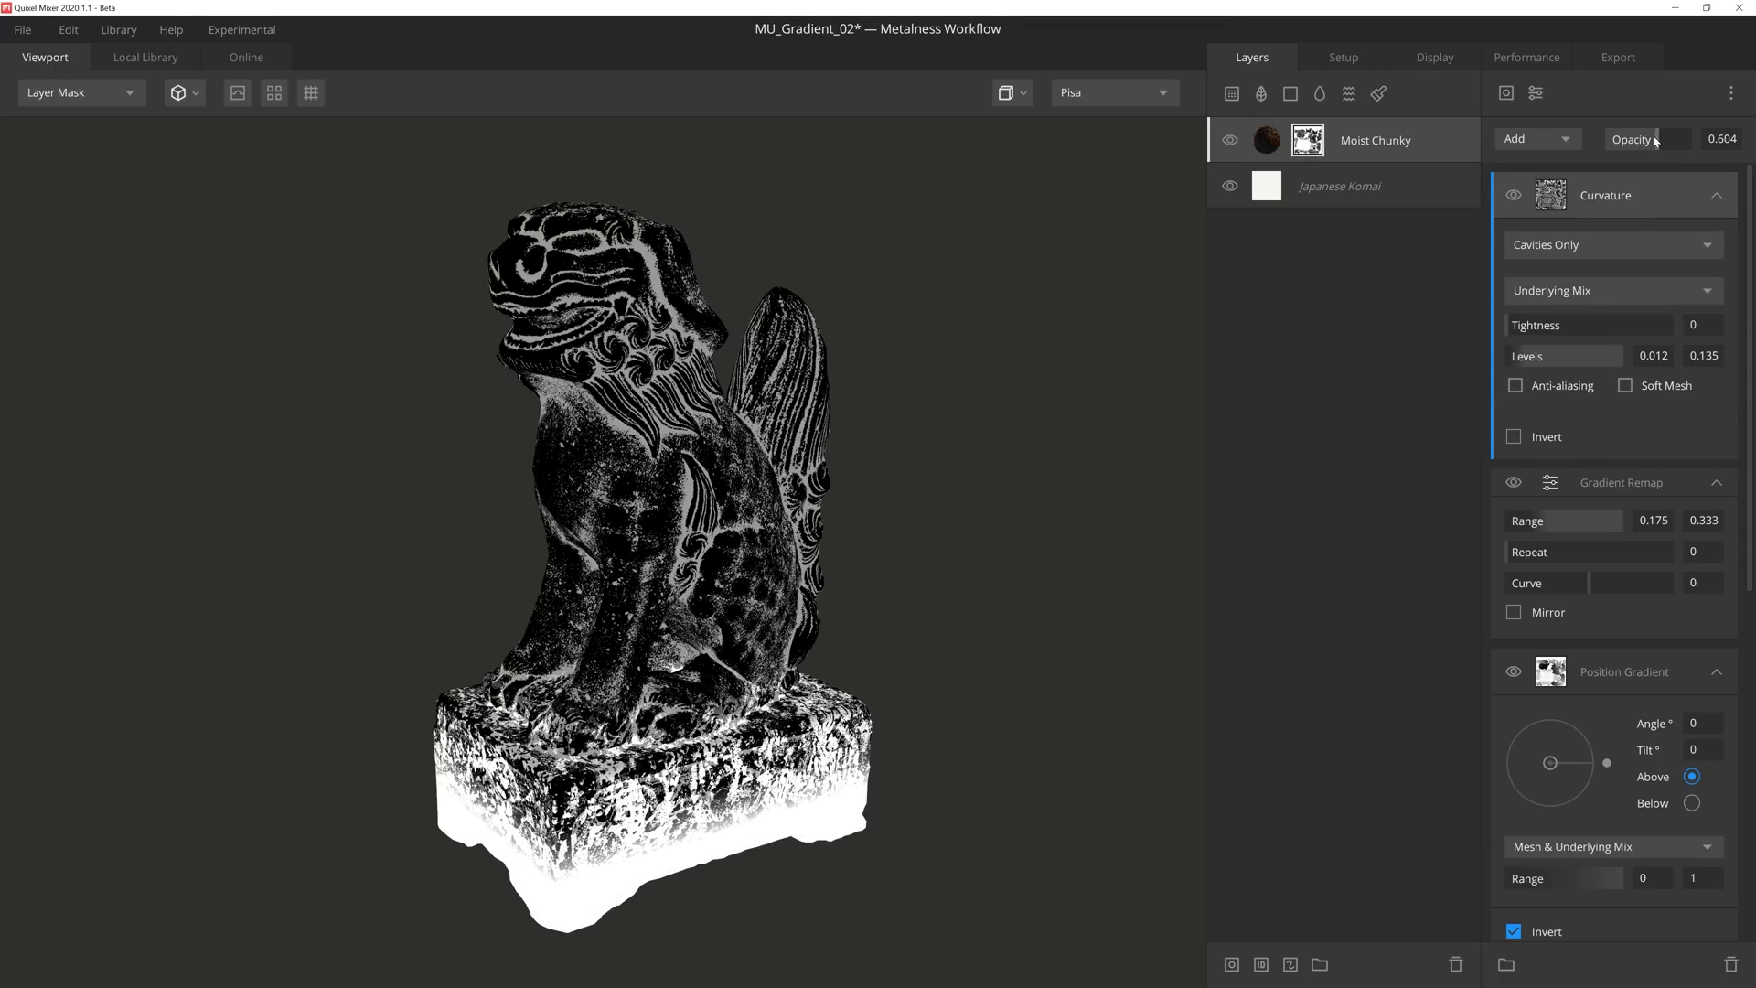
pyautogui.press('1')
pyautogui.moveTo(984, 348); pyautogui.dragTo(930, 375)
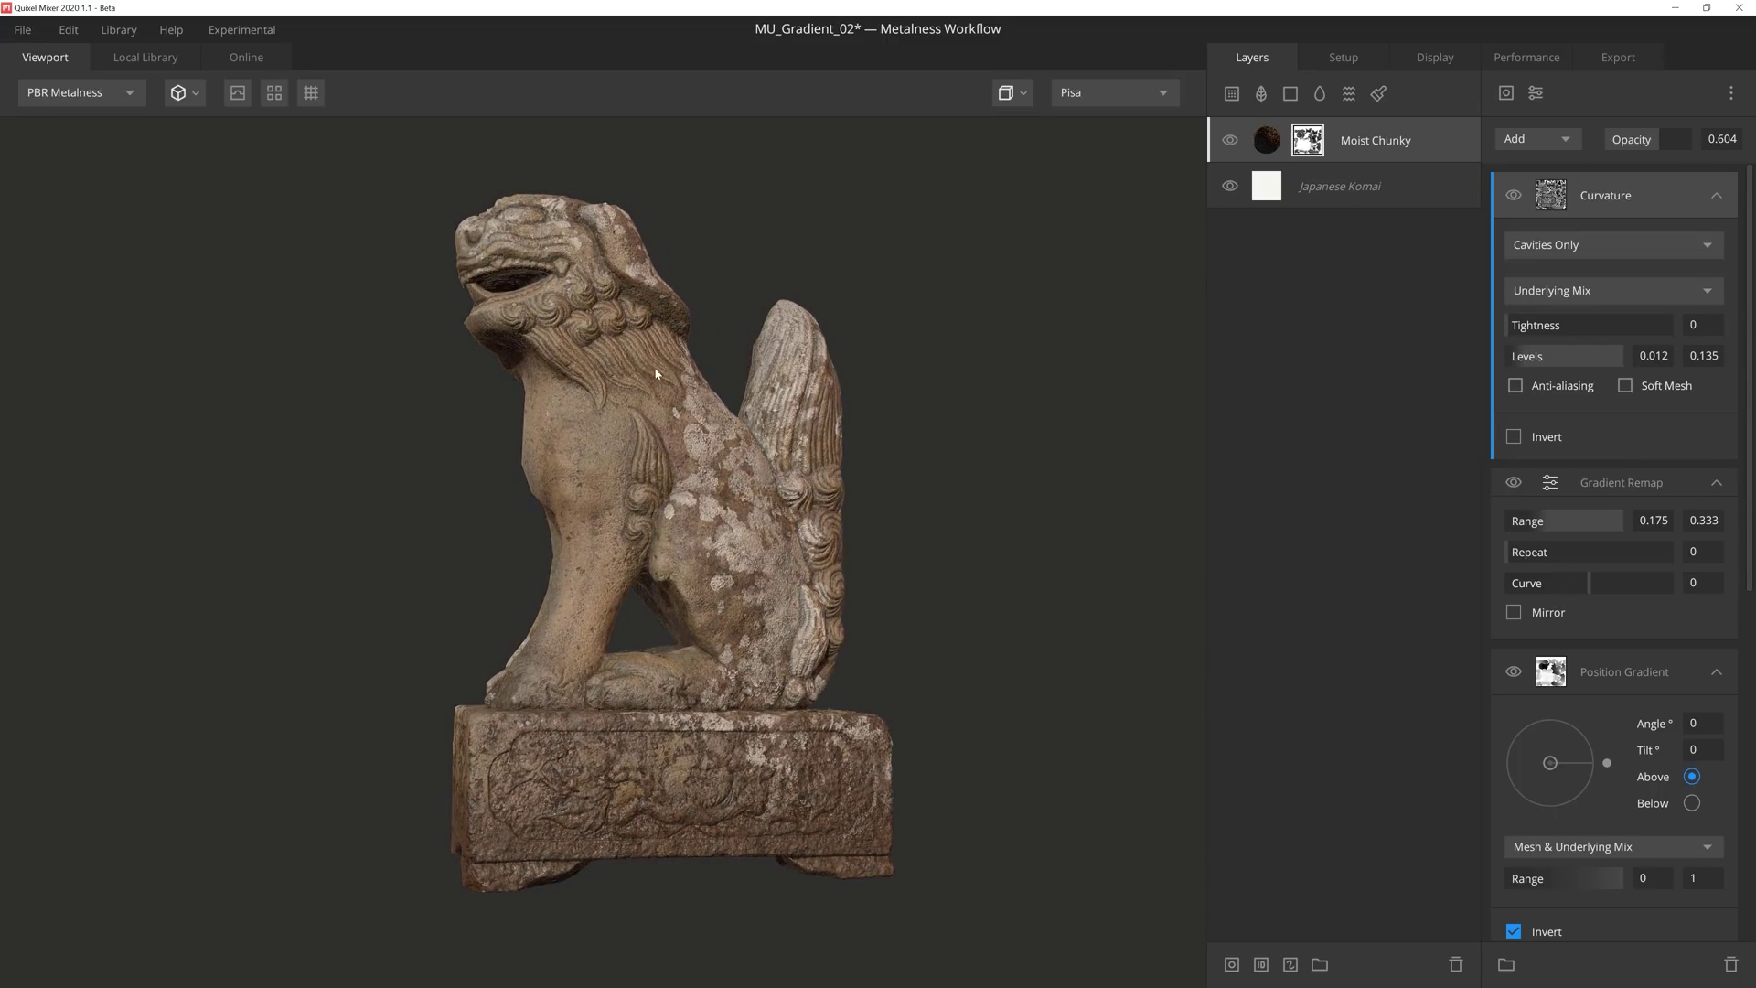
pyautogui.moveTo(542, 394); pyautogui.dragTo(858, 622)
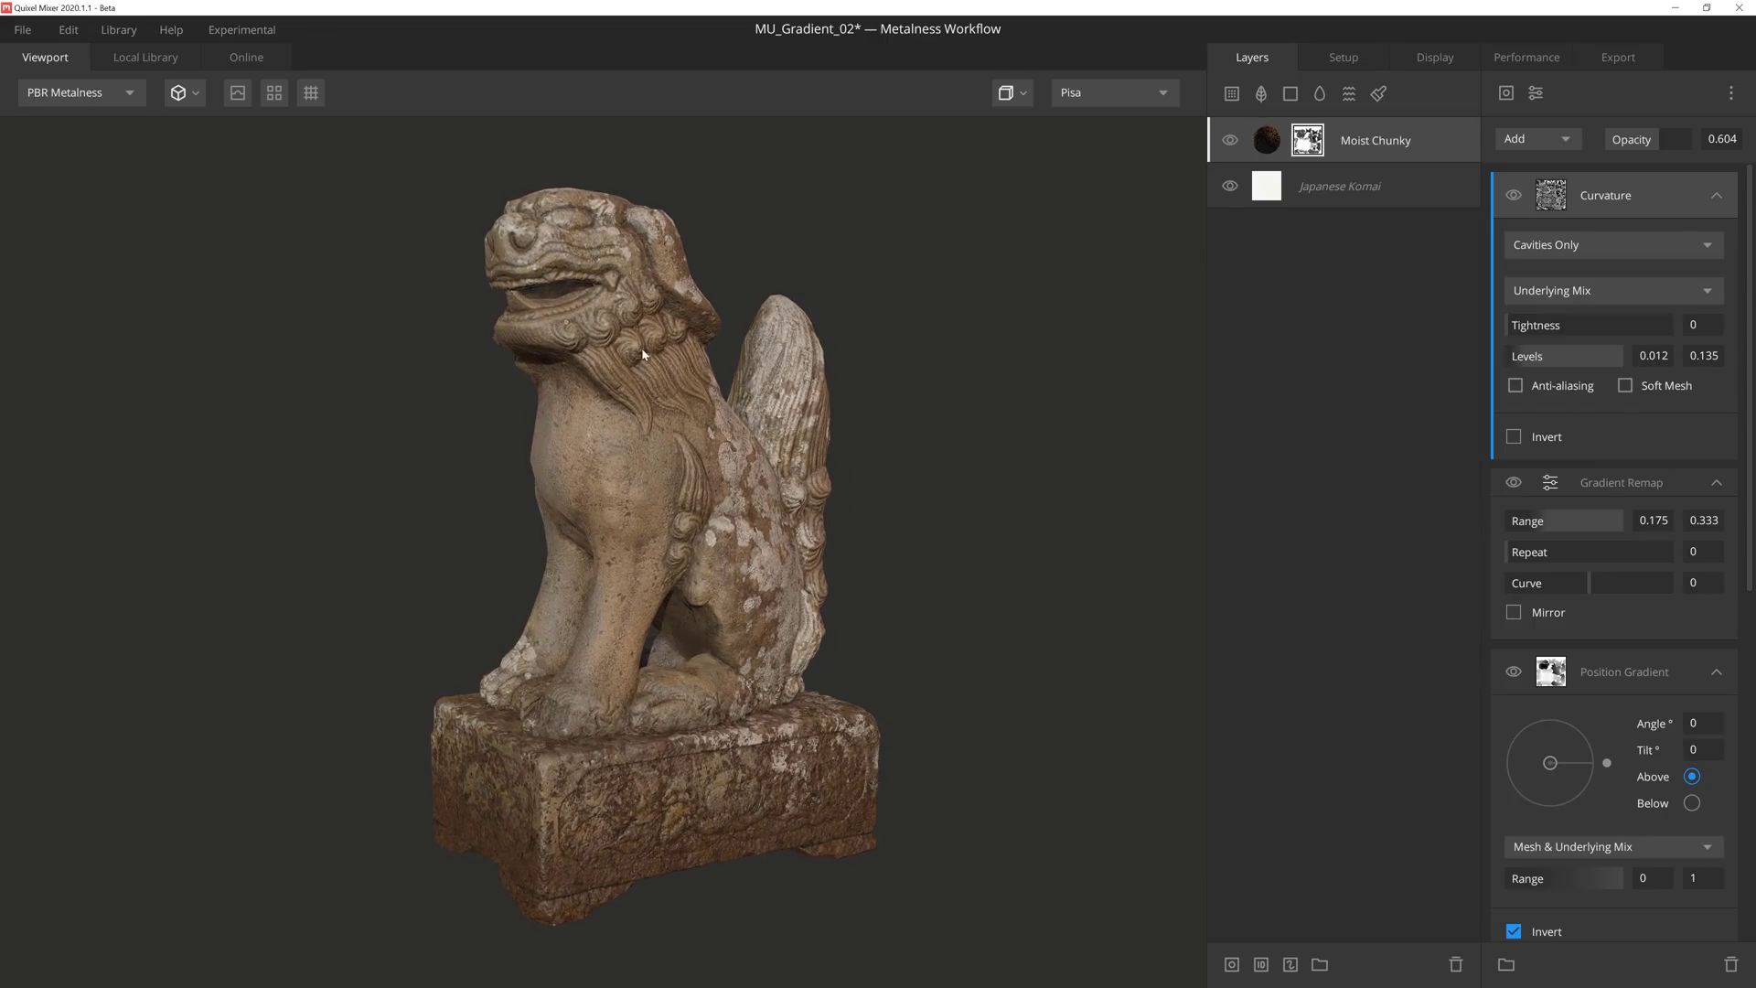
pyautogui.moveTo(611, 394); pyautogui.dragTo(568, 458)
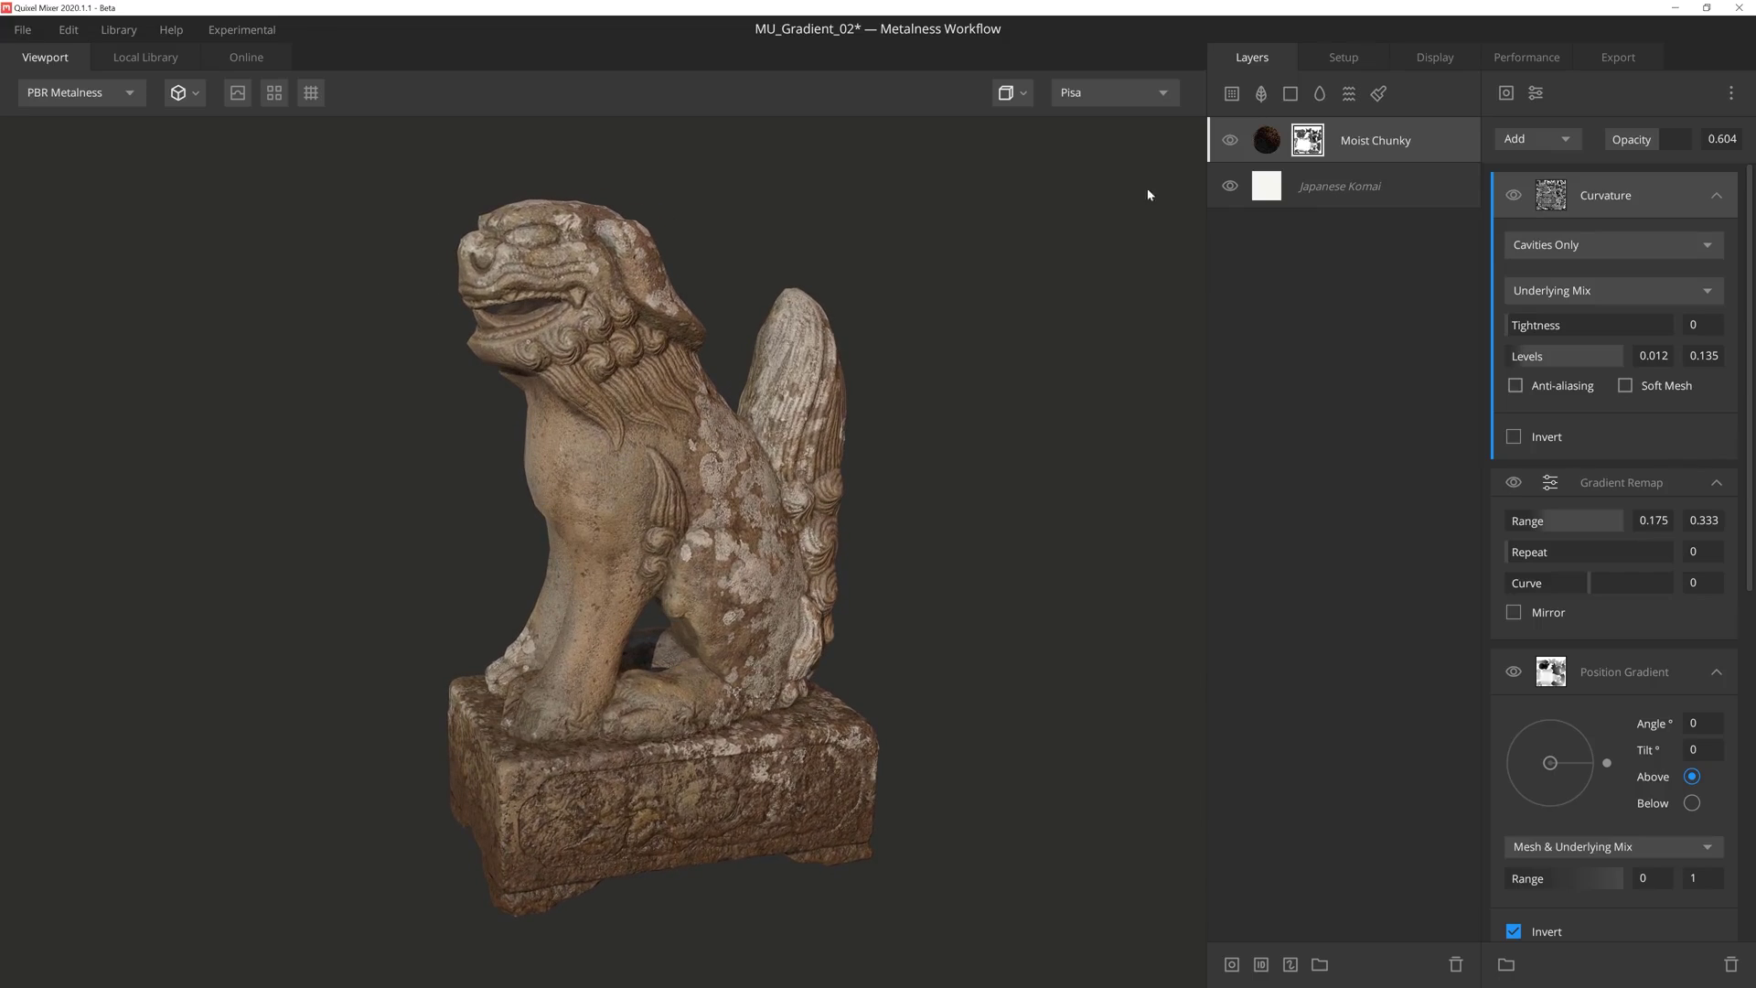
pyautogui.click(1231, 140)
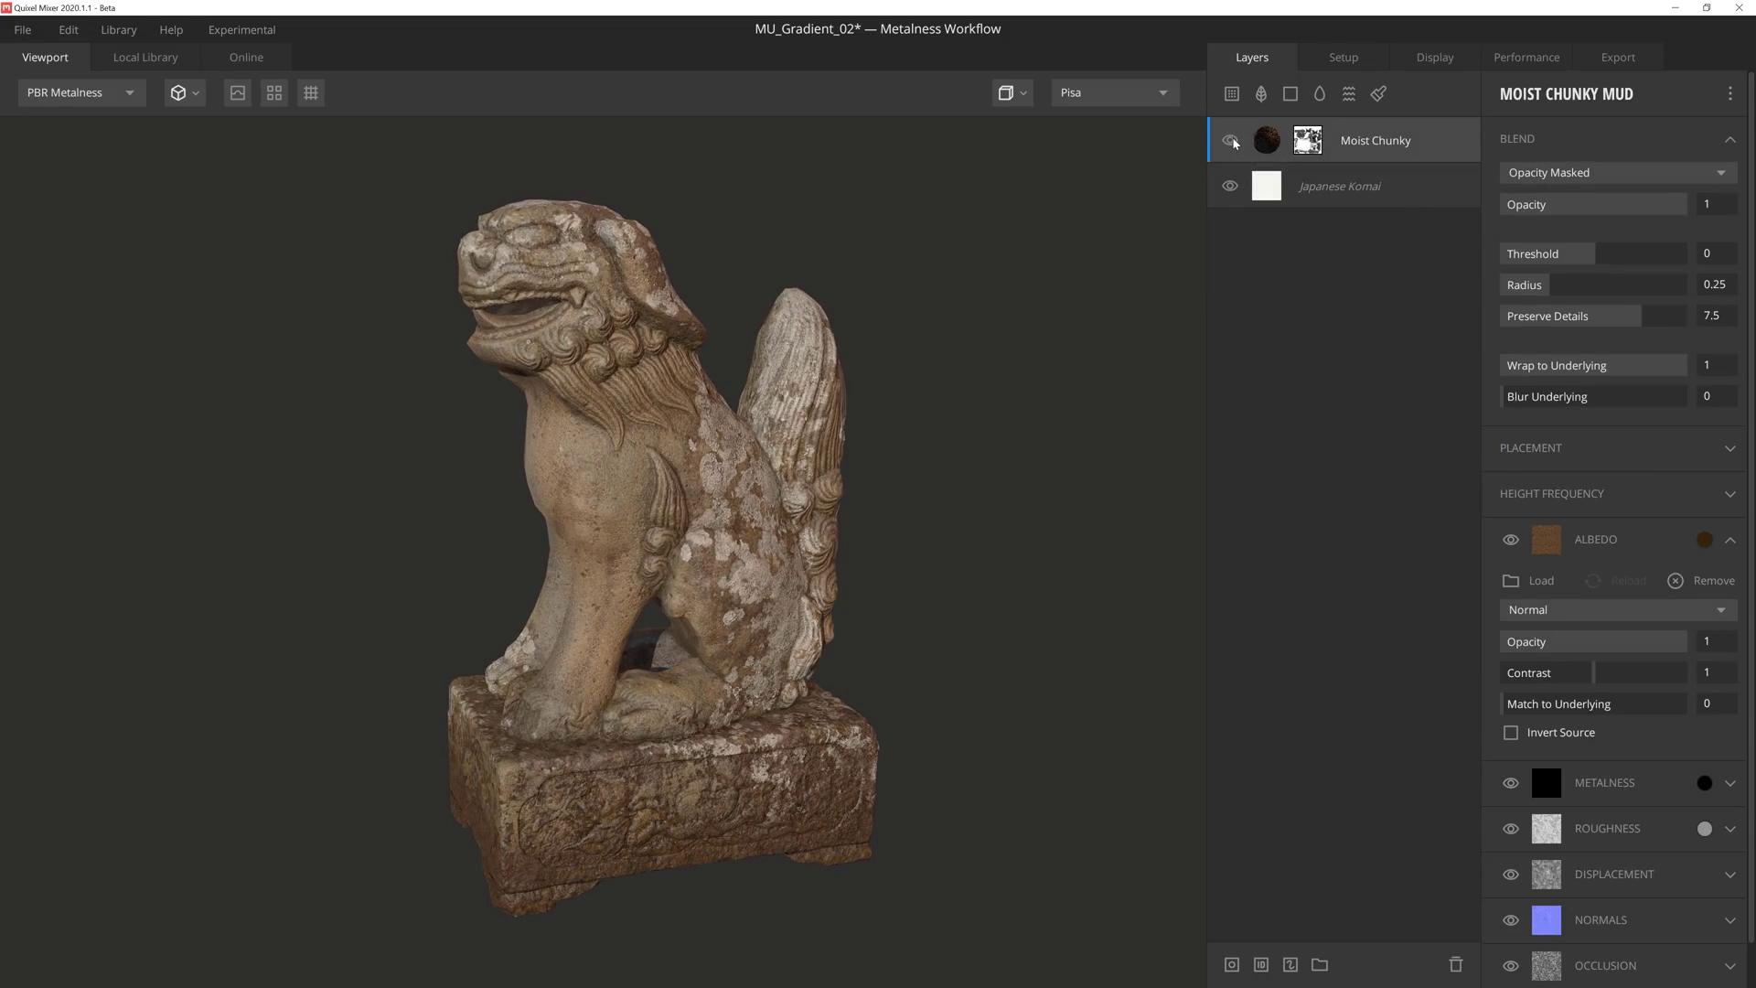
pyautogui.click(1231, 140)
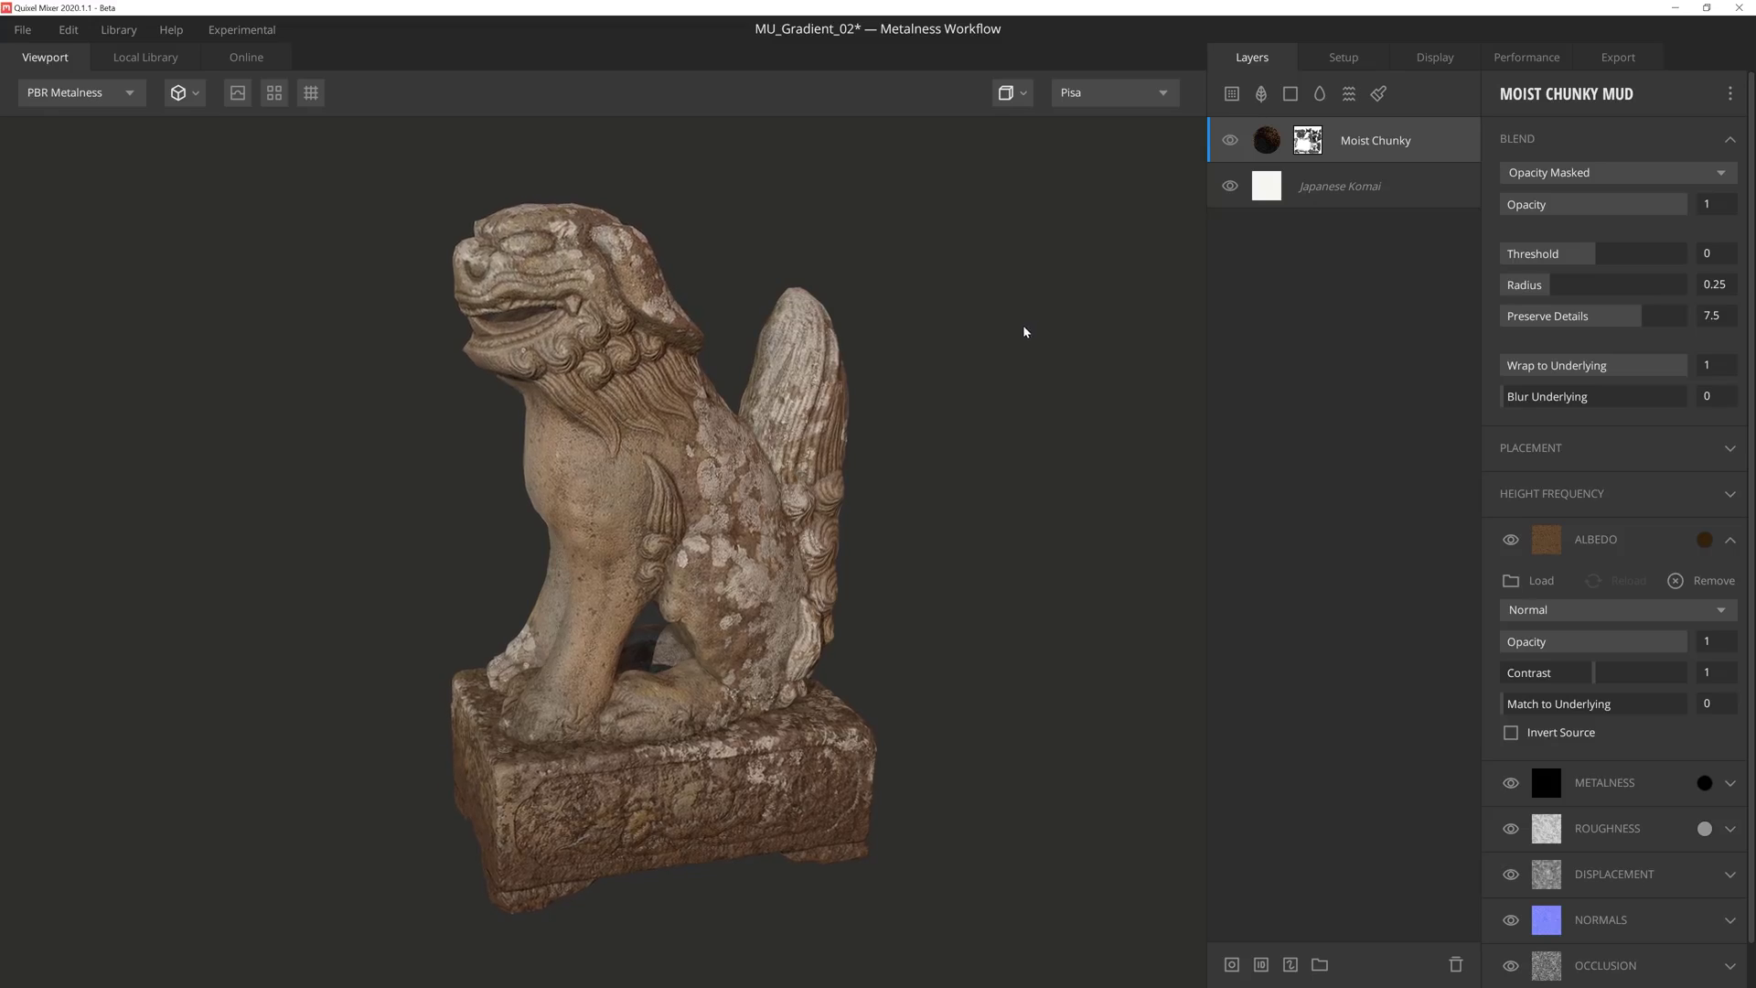
pyautogui.moveTo(1033, 332); pyautogui.dragTo(1054, 312)
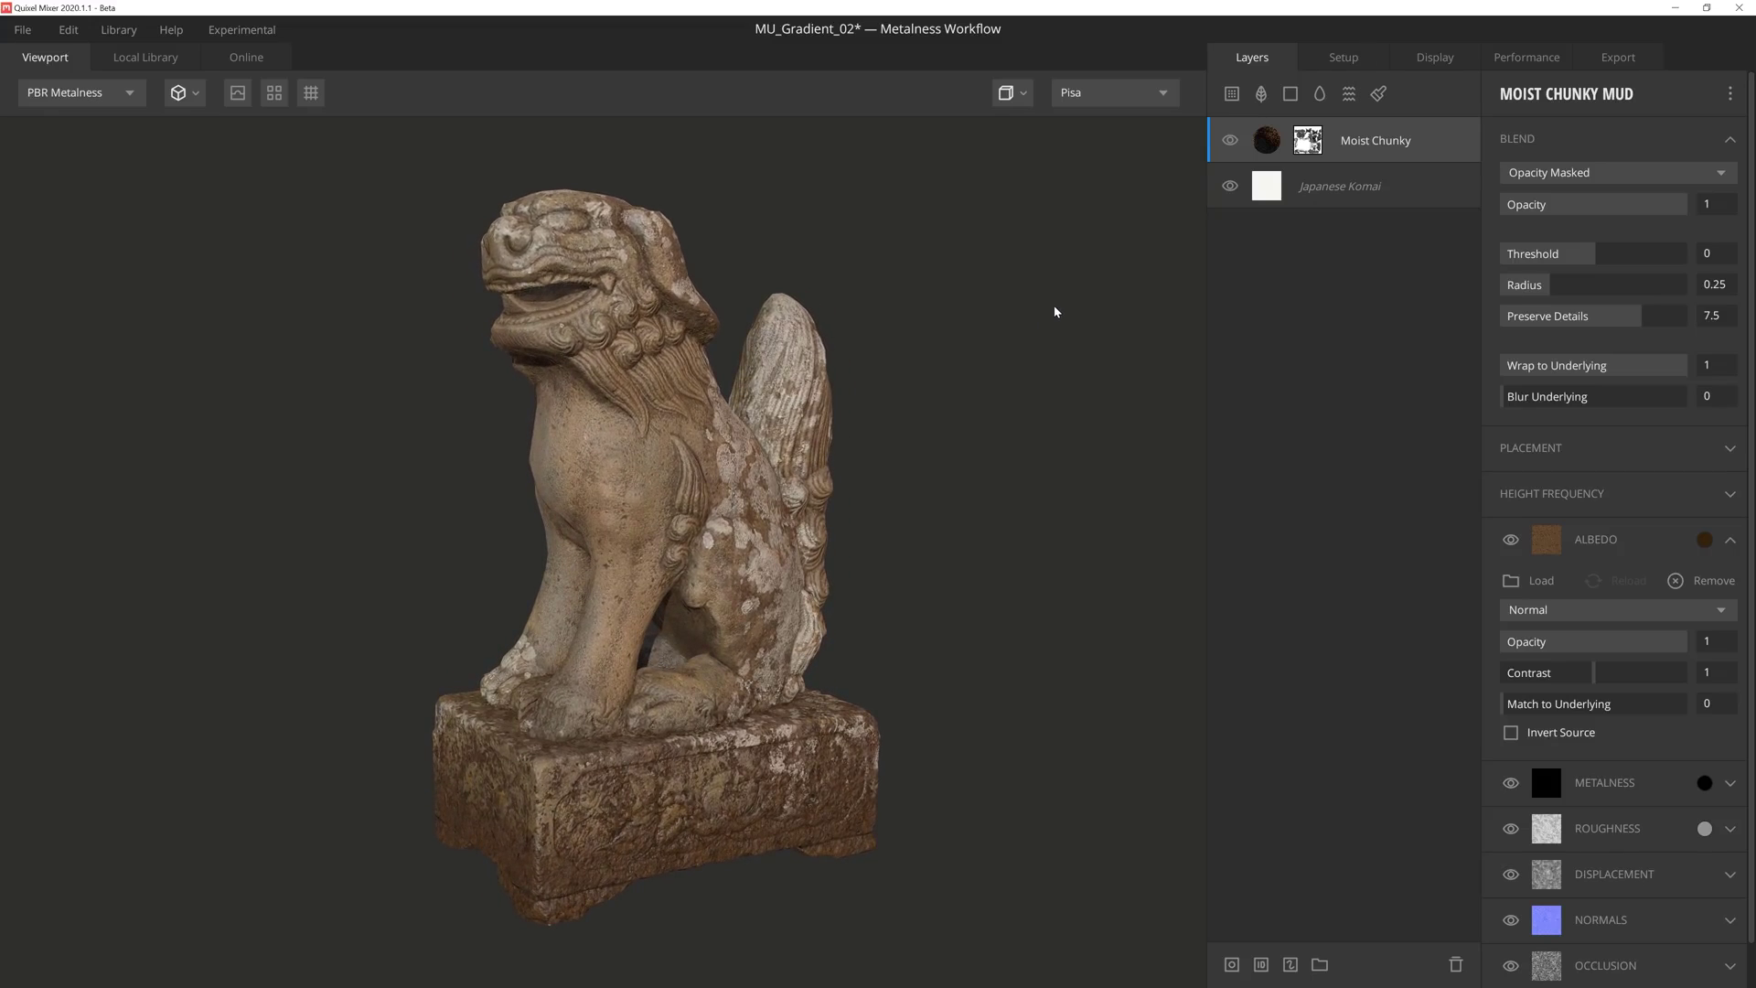